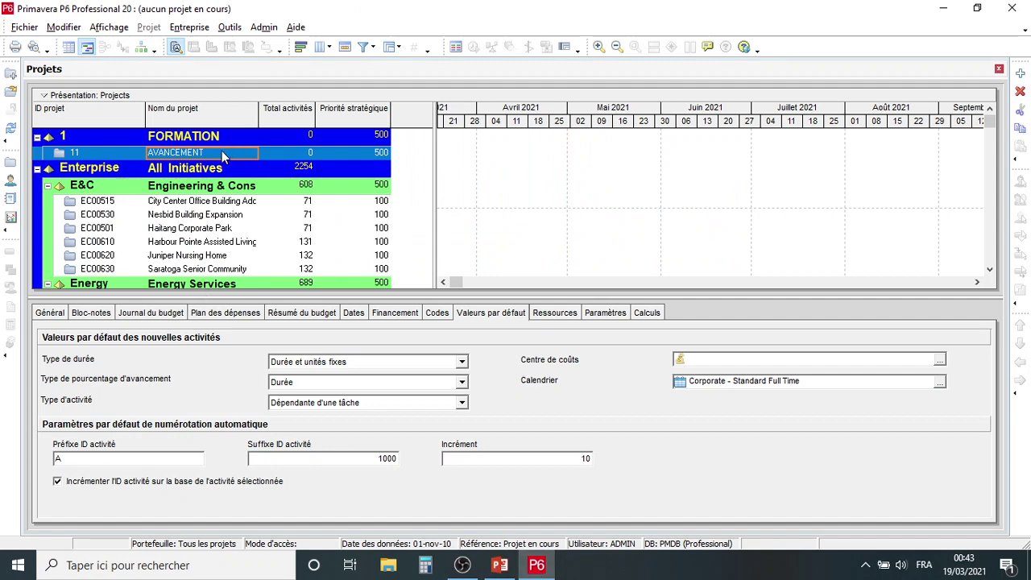
- Start a new project in the project list under the FORMATION node of the enterprise project structure
{"action": "left_click", "coordinate": [201, 30]}
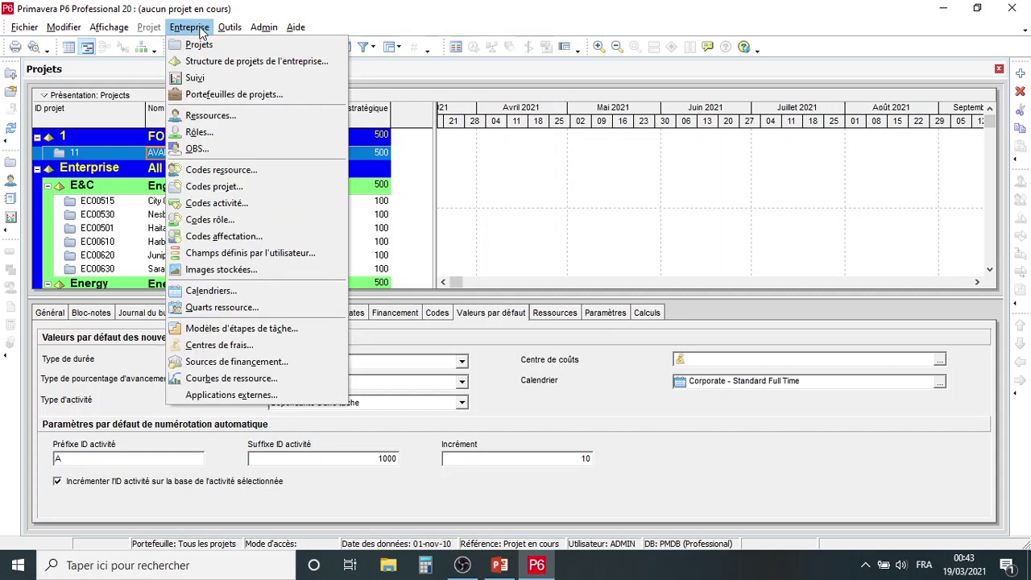
{"action": "left_click", "coordinate": [193, 45]}
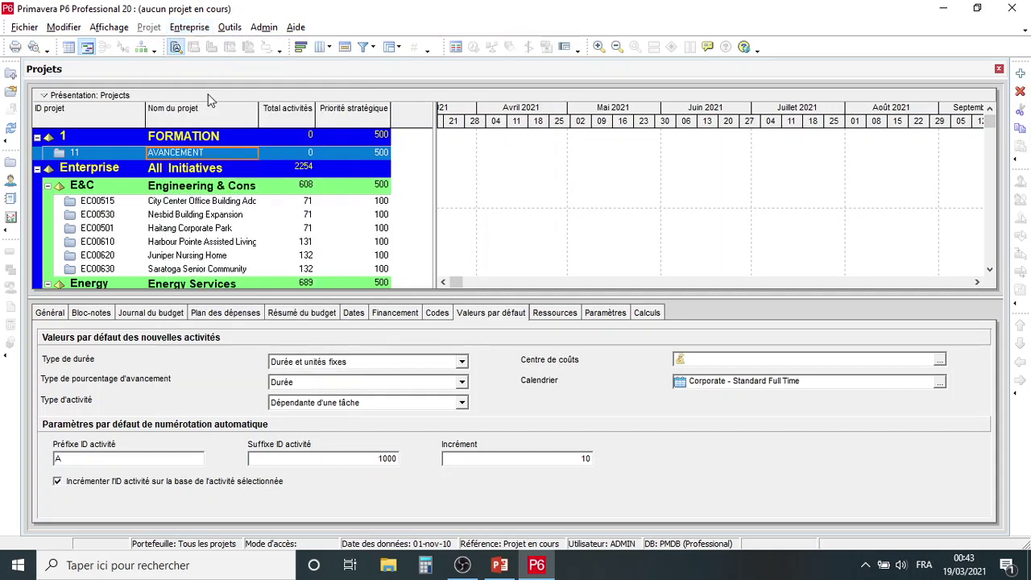
{"action": "left_click", "coordinate": [242, 151]}
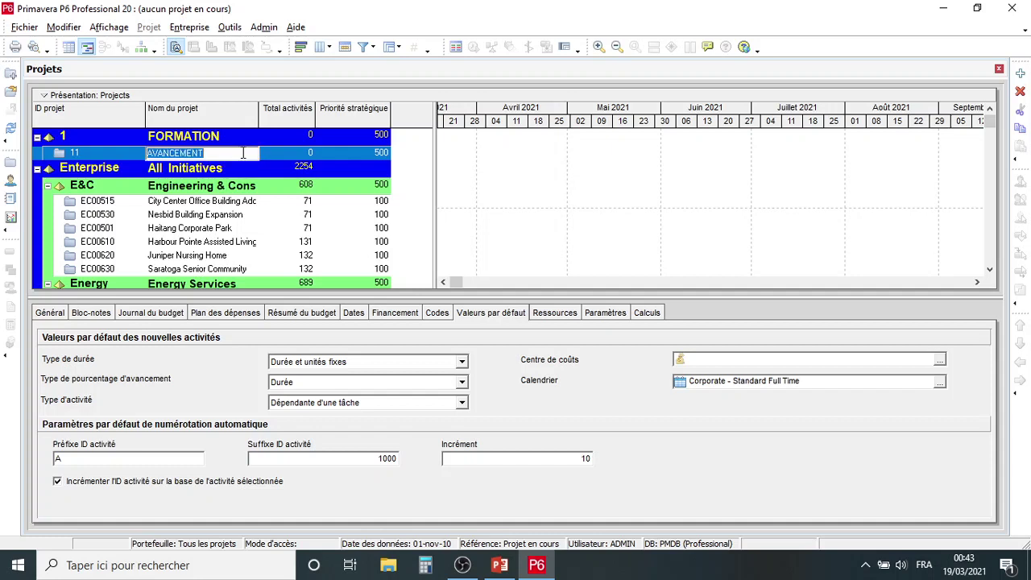
{"action": "left_click", "coordinate": [289, 153]}
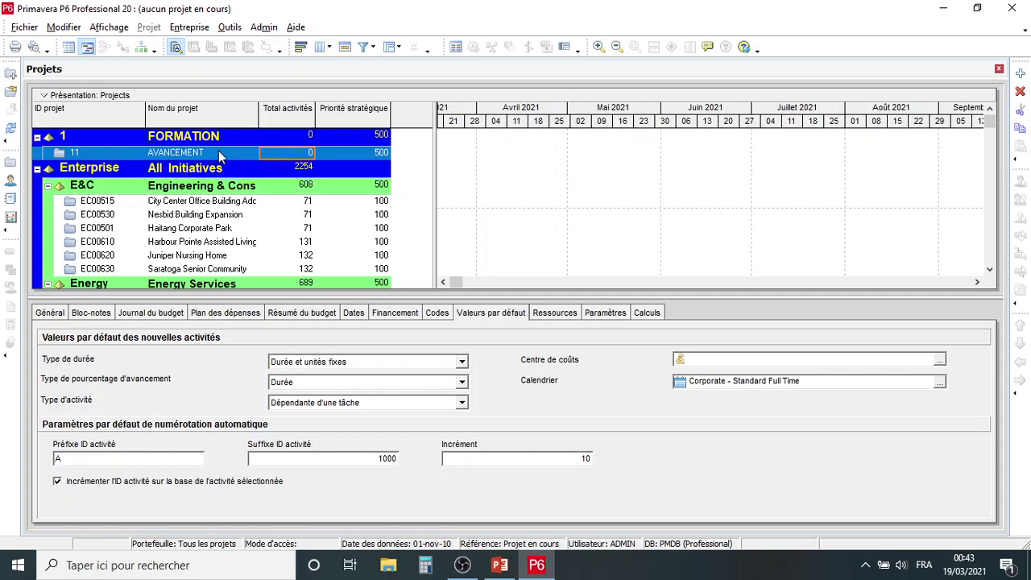
{"action": "left_click", "coordinate": [1022, 74]}
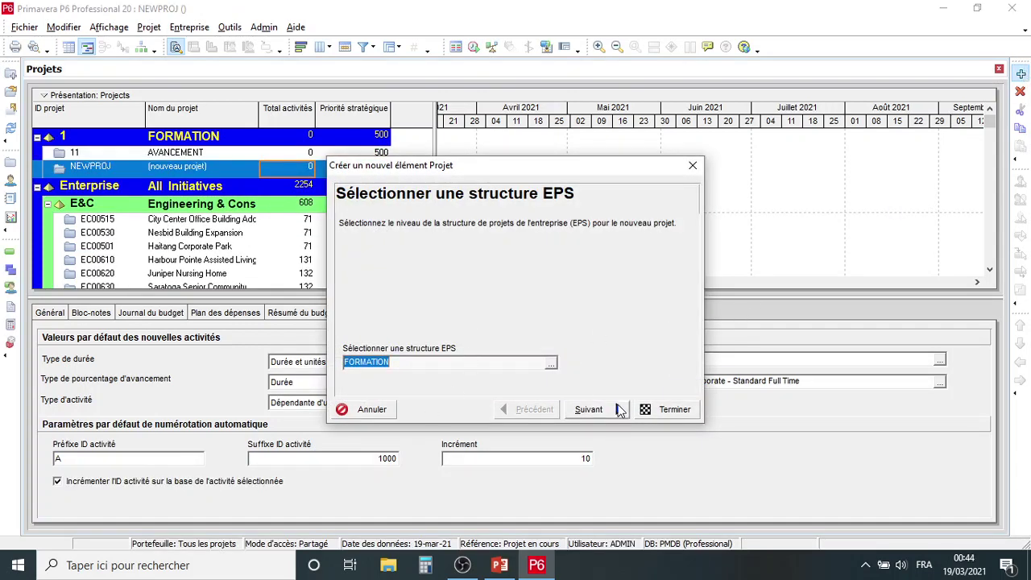
{"action": "left_click", "coordinate": [589, 411]}
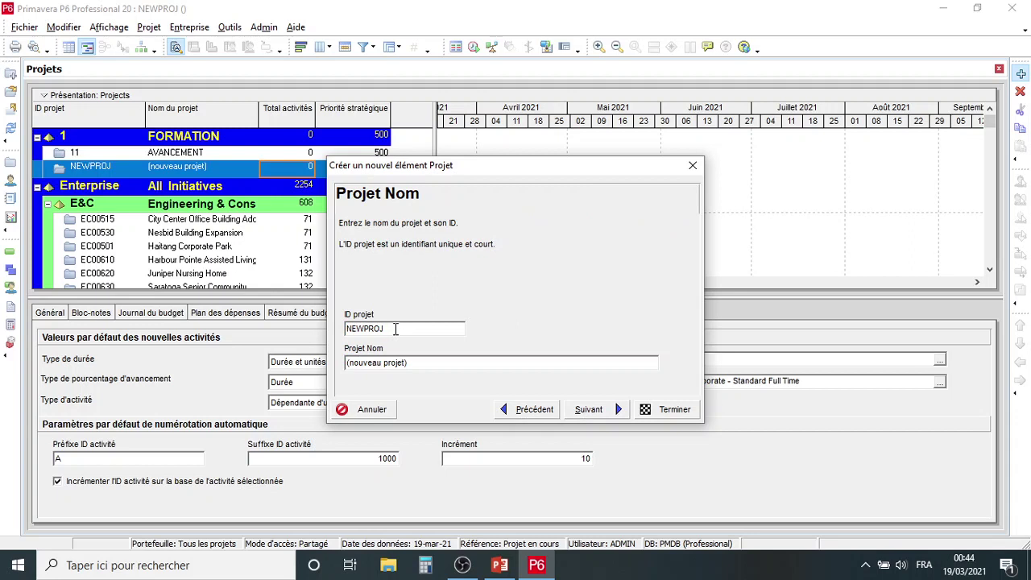
- Give the new project the ID 12 and the name COURBE EN S, and finish creating it
{"action": "left_click_drag", "start_coordinate": [395, 330], "coordinate": [332, 332]}
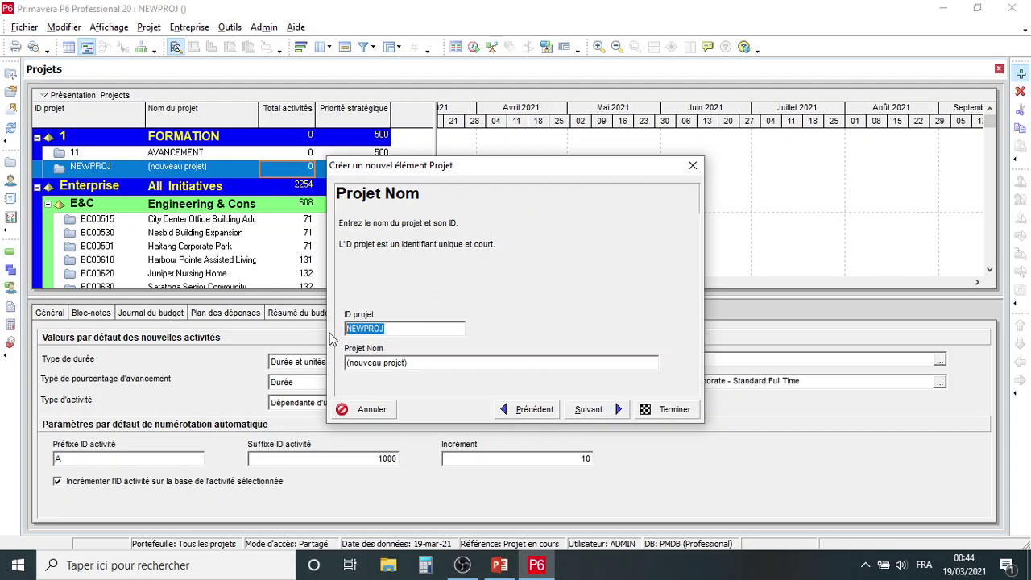
{"action": "type", "text": "12"}
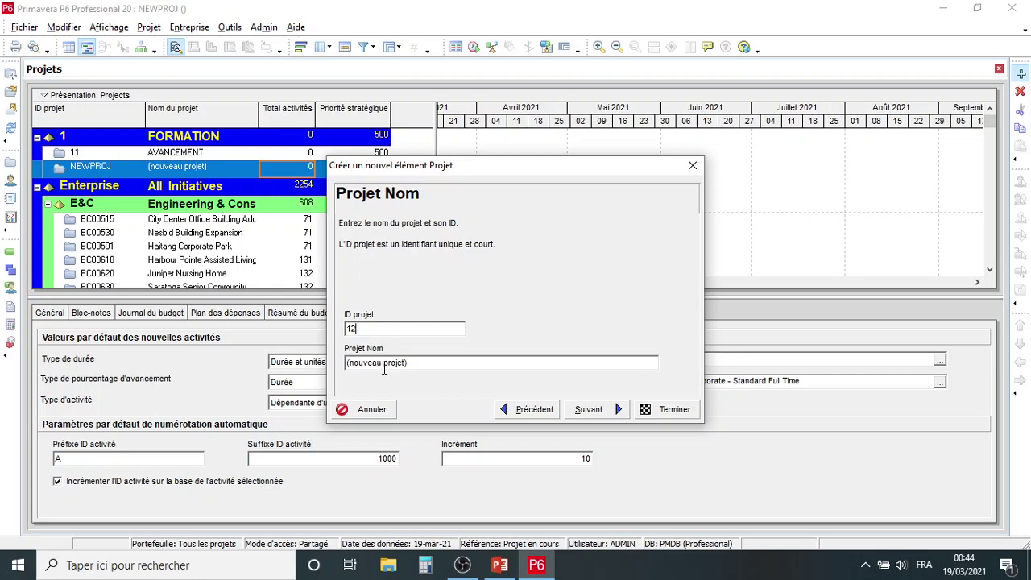
{"action": "left_click_drag", "start_coordinate": [414, 361], "coordinate": [342, 366]}
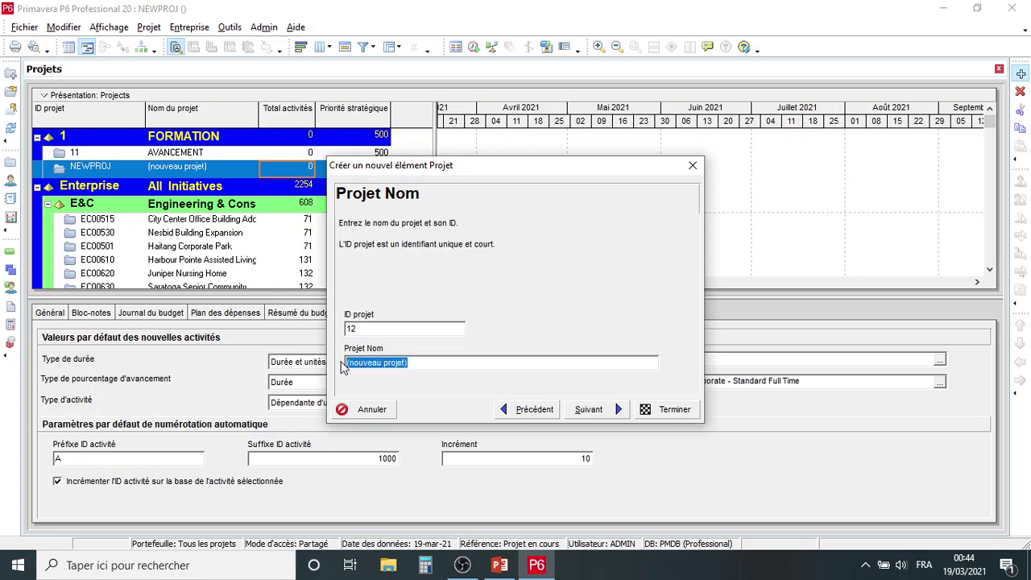
{"action": "type", "text": "C"}
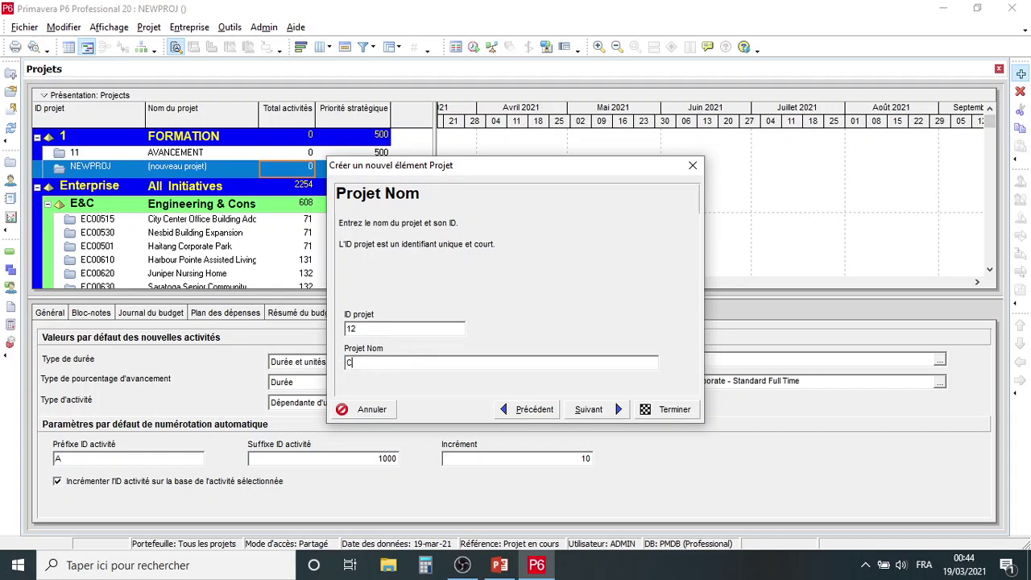
{"action": "type", "text": "OURBE EN S"}
{"action": "left_click", "coordinate": [646, 412]}
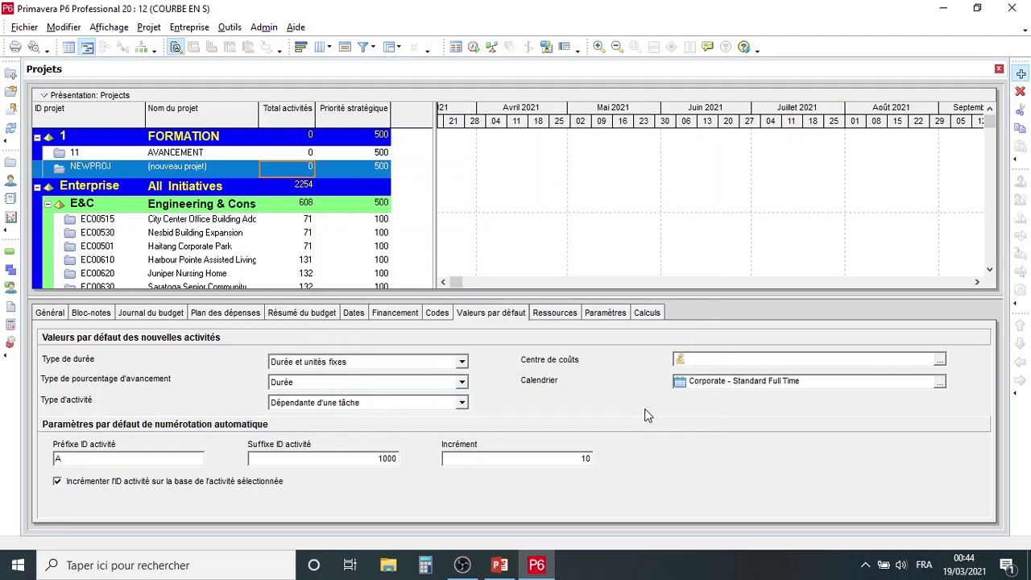
- Set the planned start date of project COURBE EN S to 5 April 2021
{"action": "left_click", "coordinate": [352, 314]}
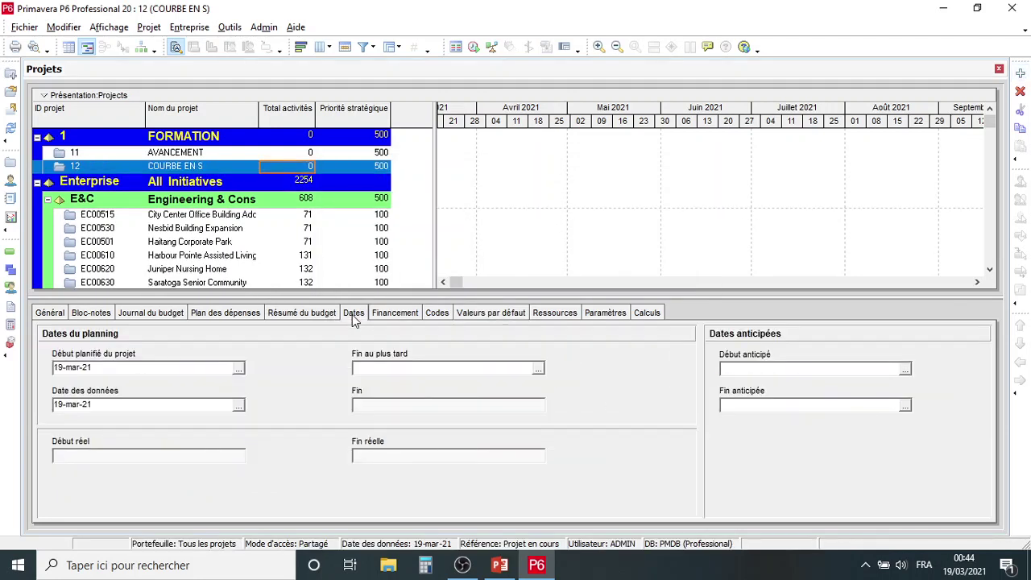
{"action": "left_click", "coordinate": [238, 370]}
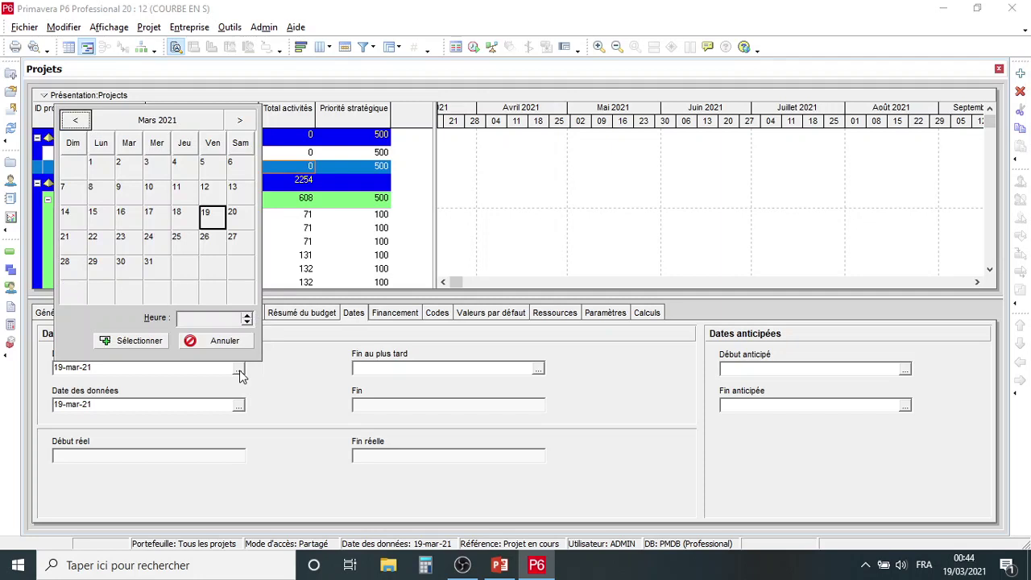
{"action": "left_click", "coordinate": [240, 122]}
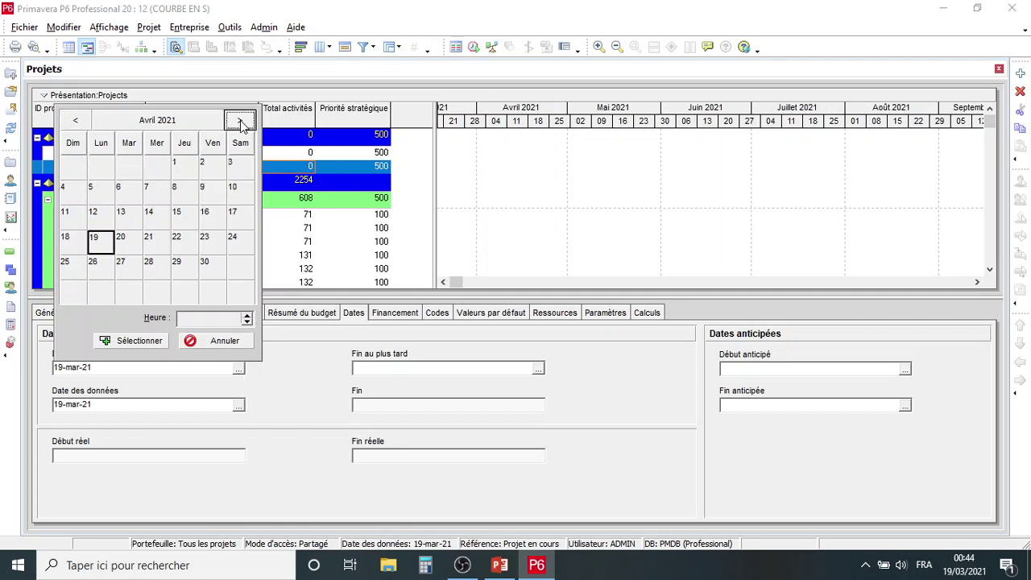
{"action": "left_click", "coordinate": [96, 196]}
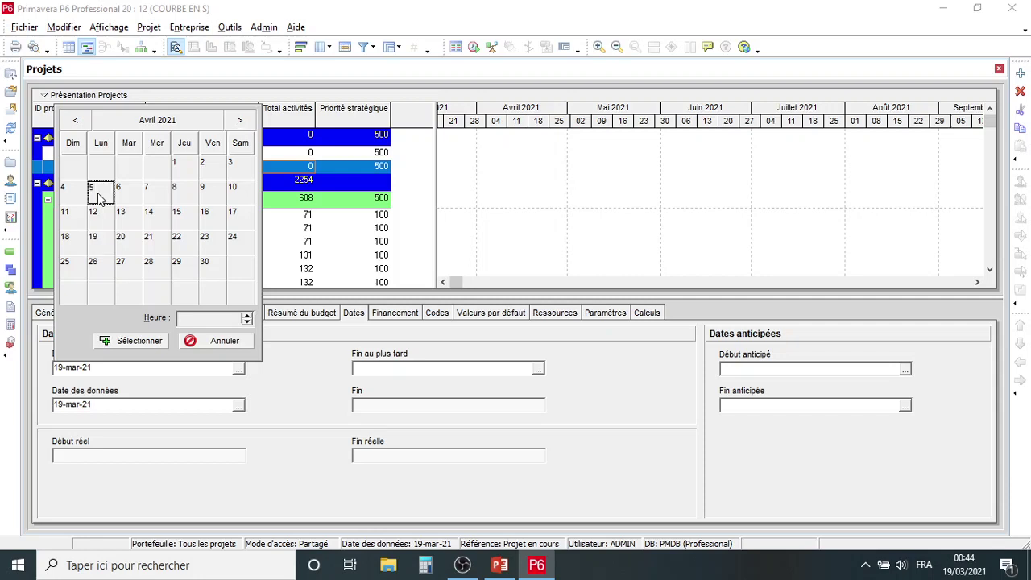
{"action": "left_click", "coordinate": [129, 342]}
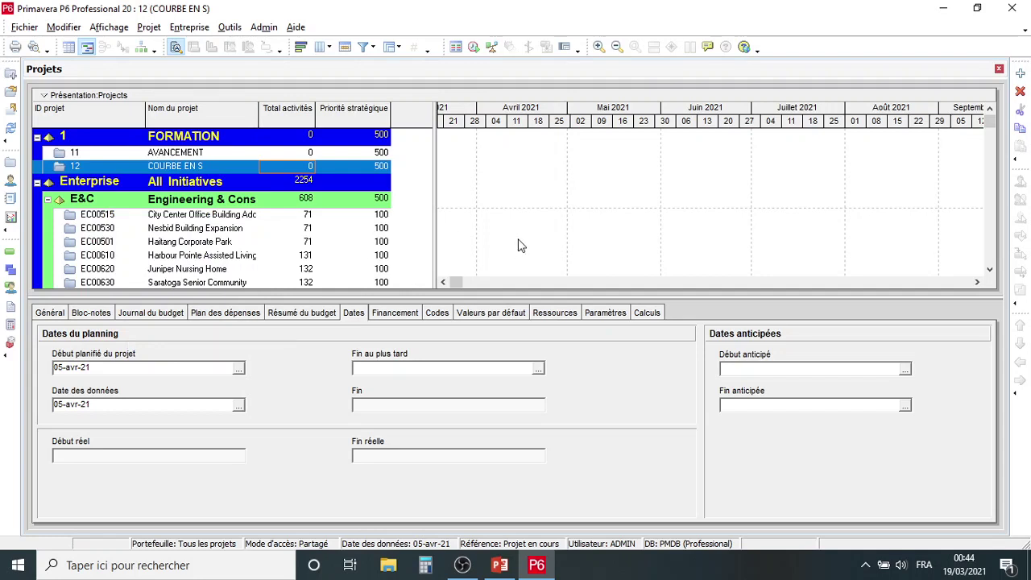
- Review the project's default activity values and the weekly working hours of the global calendar Corporate - Standard Full Time
{"action": "left_click", "coordinate": [511, 319]}
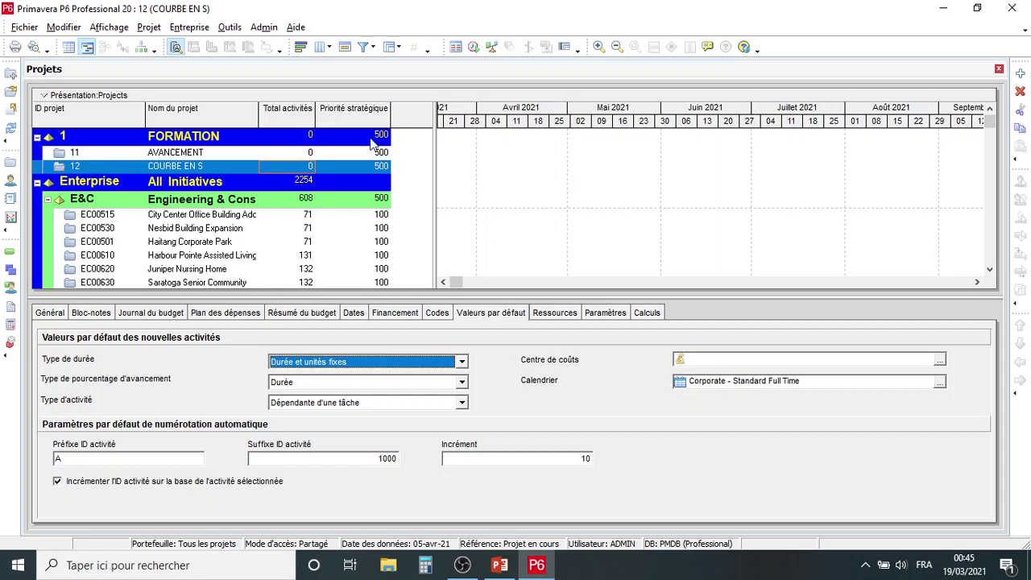
{"action": "left_click", "coordinate": [196, 28]}
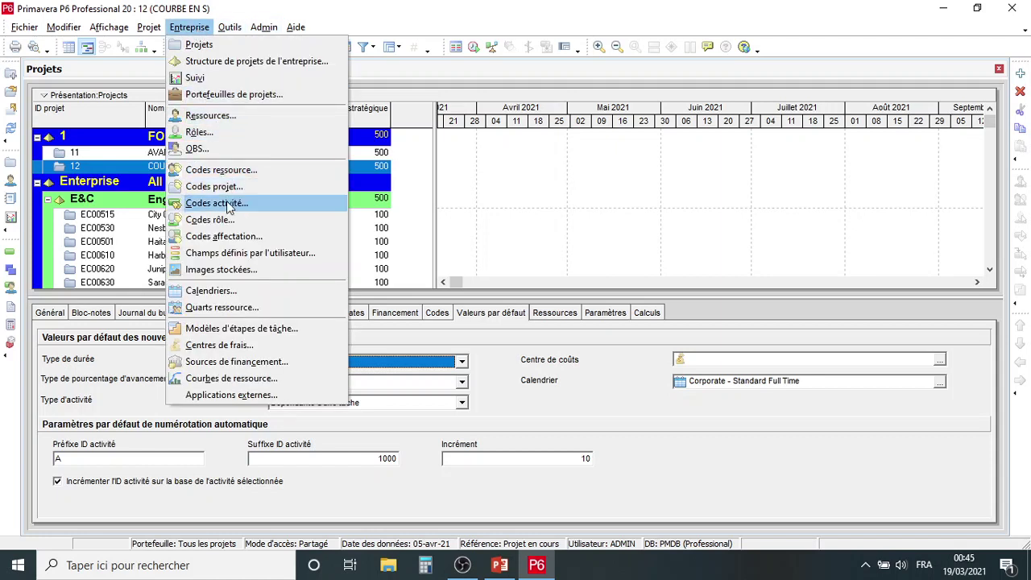
{"action": "left_click", "coordinate": [207, 290]}
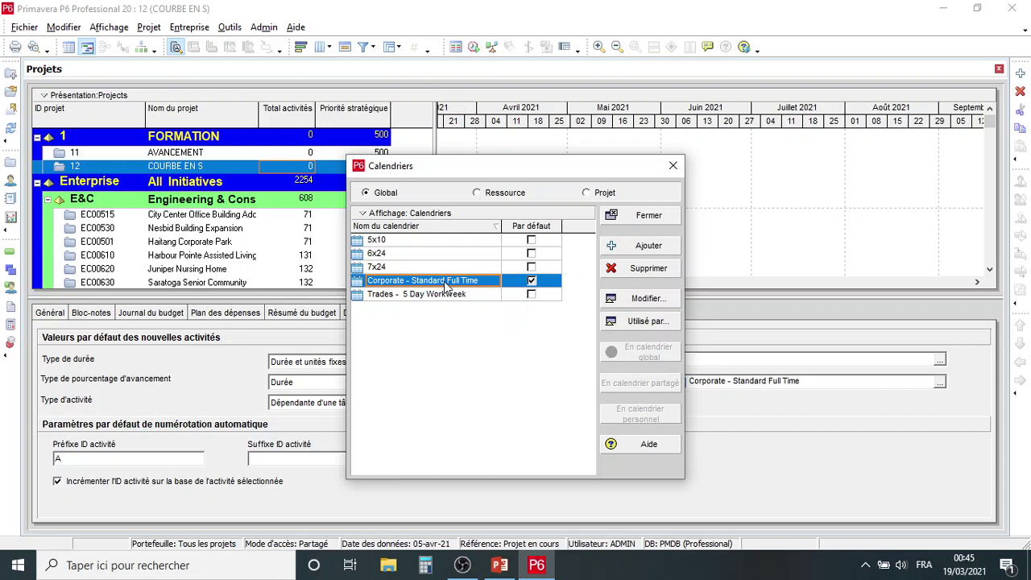
{"action": "left_click", "coordinate": [625, 299]}
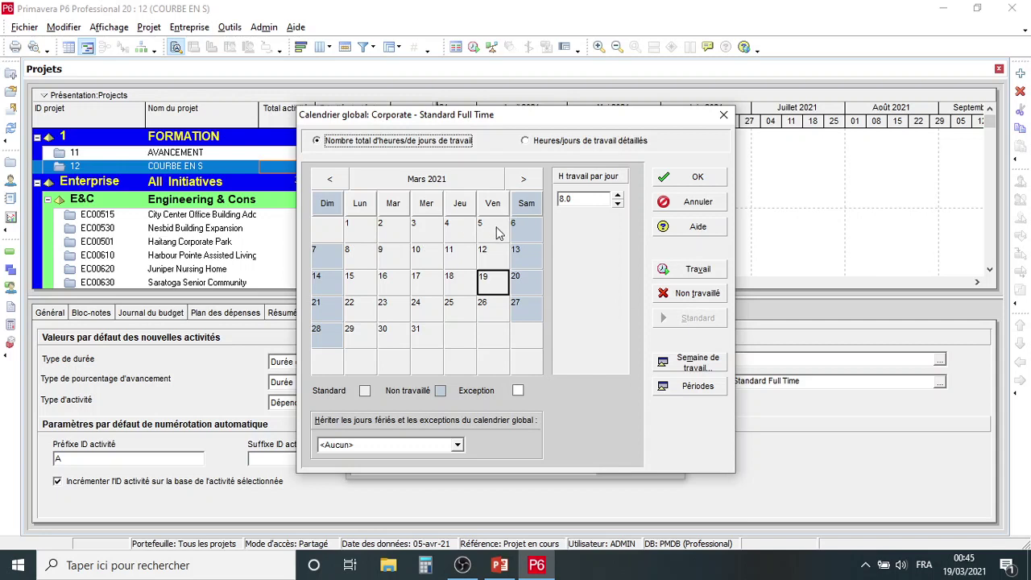
{"action": "left_click", "coordinate": [675, 365]}
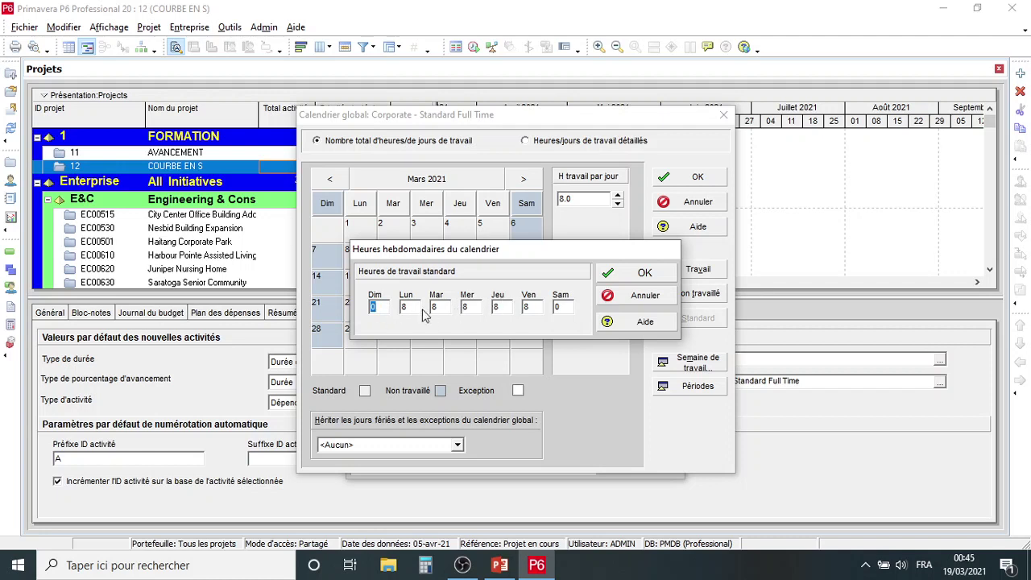
{"action": "left_click", "coordinate": [624, 270]}
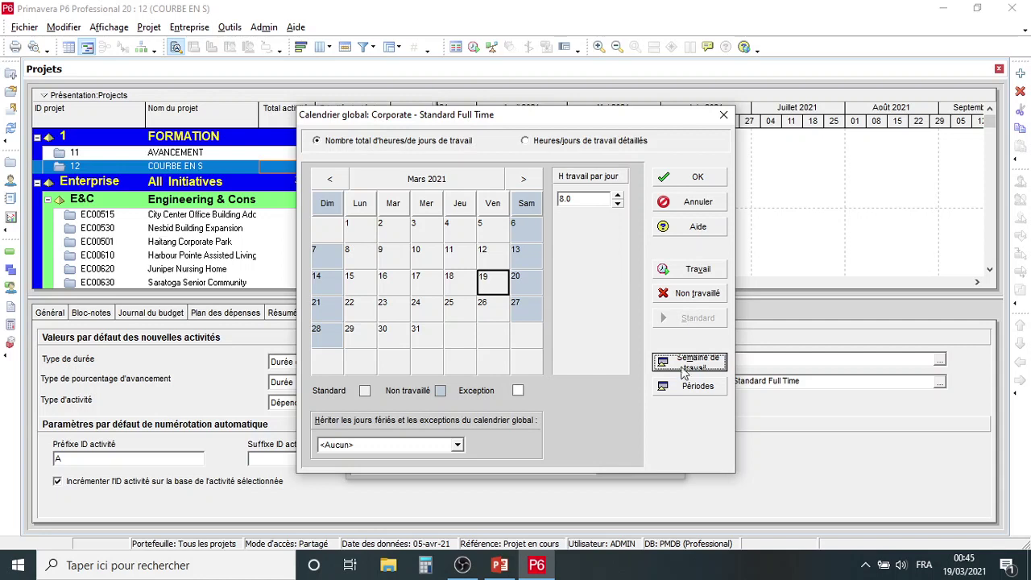
- Check the calendar's working hours per day, week, month and year, and close the calendar windows
{"action": "left_click", "coordinate": [687, 388]}
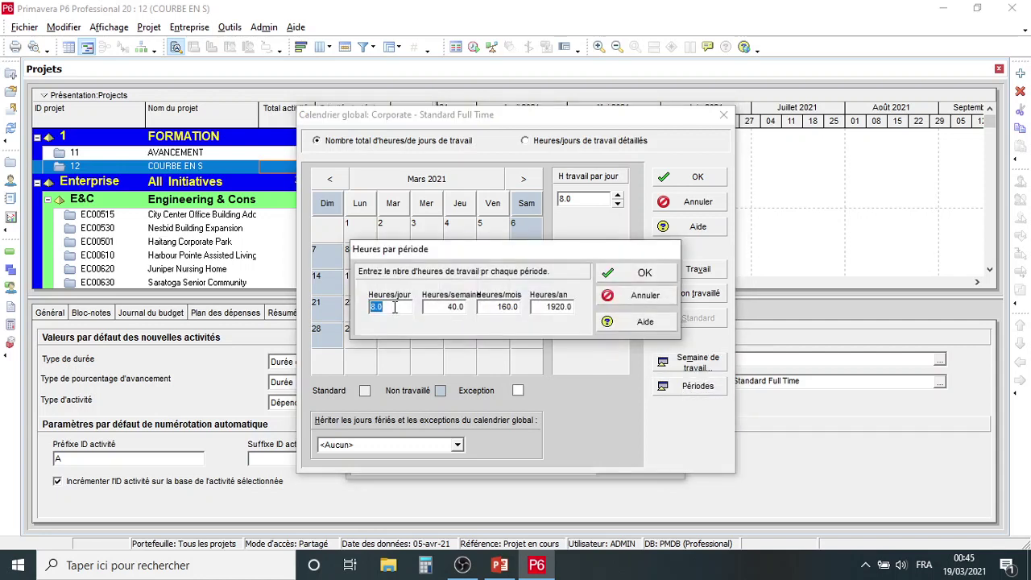
{"action": "double_click", "coordinate": [496, 307]}
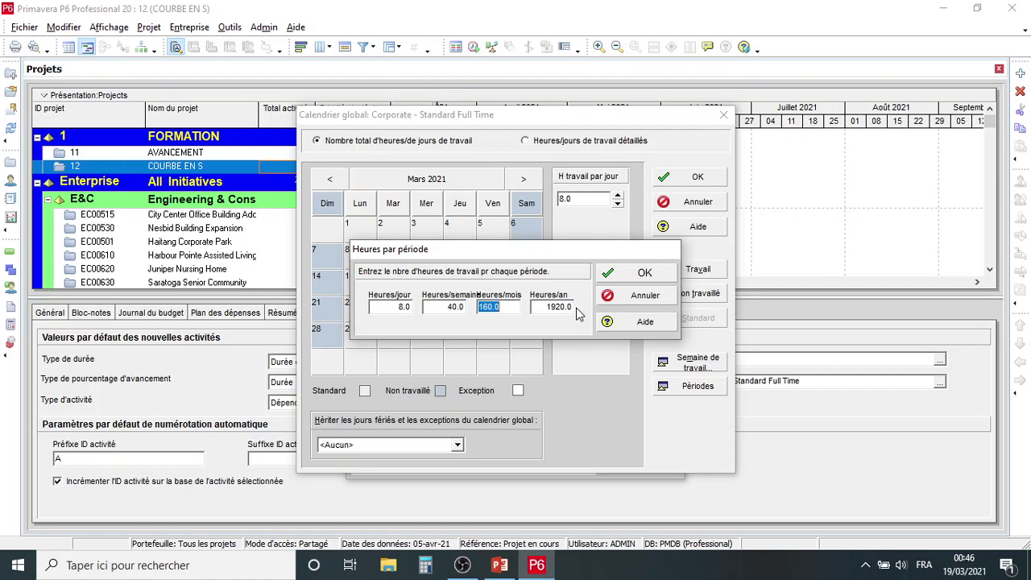
{"action": "left_click", "coordinate": [633, 274]}
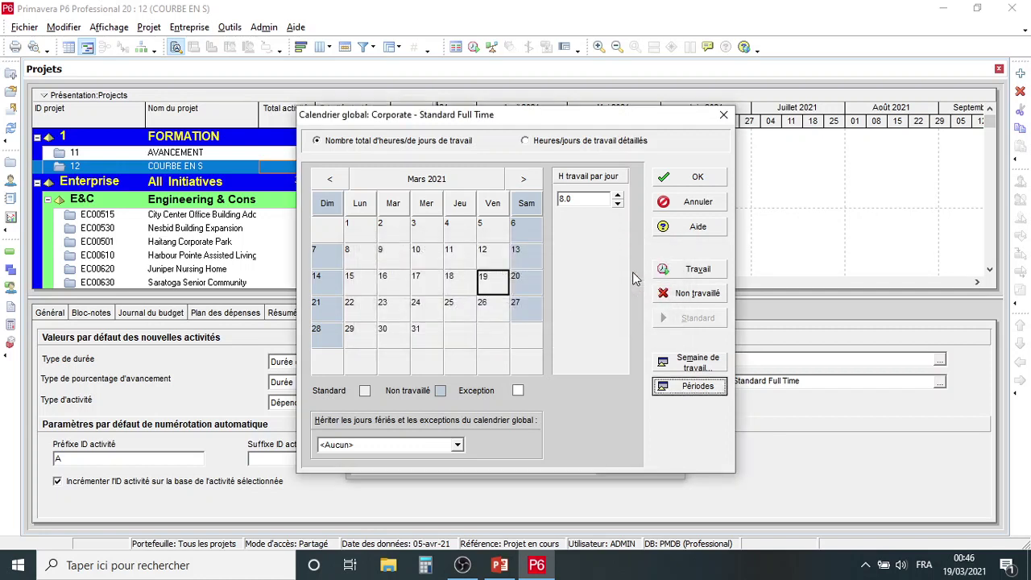
{"action": "left_click", "coordinate": [695, 176]}
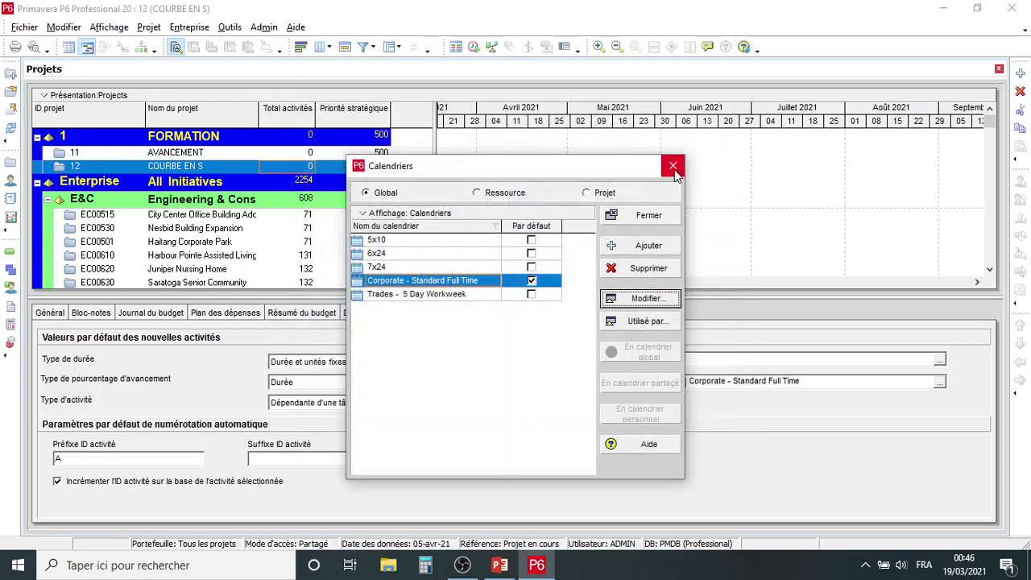
{"action": "left_click", "coordinate": [673, 166]}
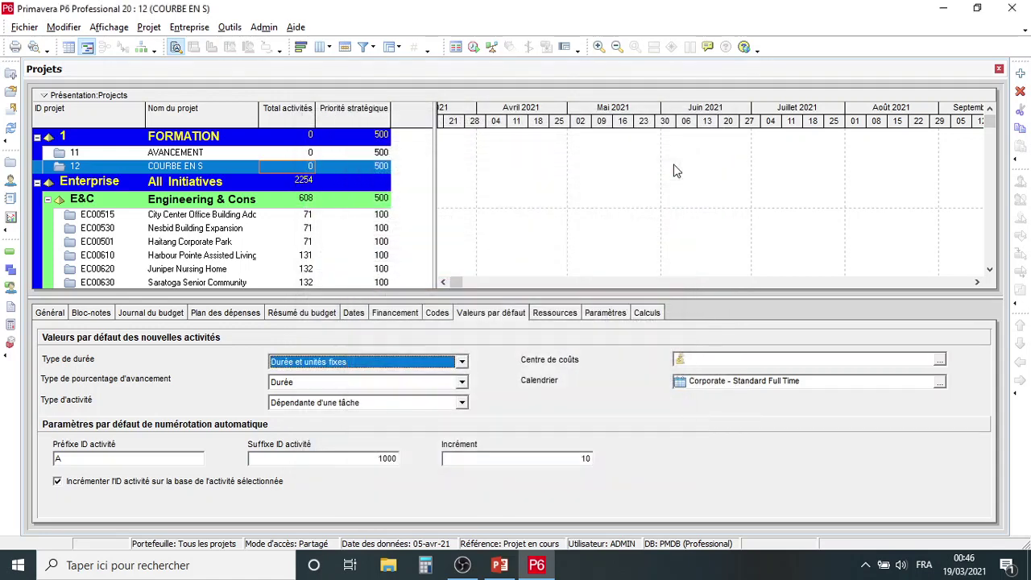
- Review the hours-per-period and earned value settings in the admin preferences
{"action": "left_click", "coordinate": [265, 29]}
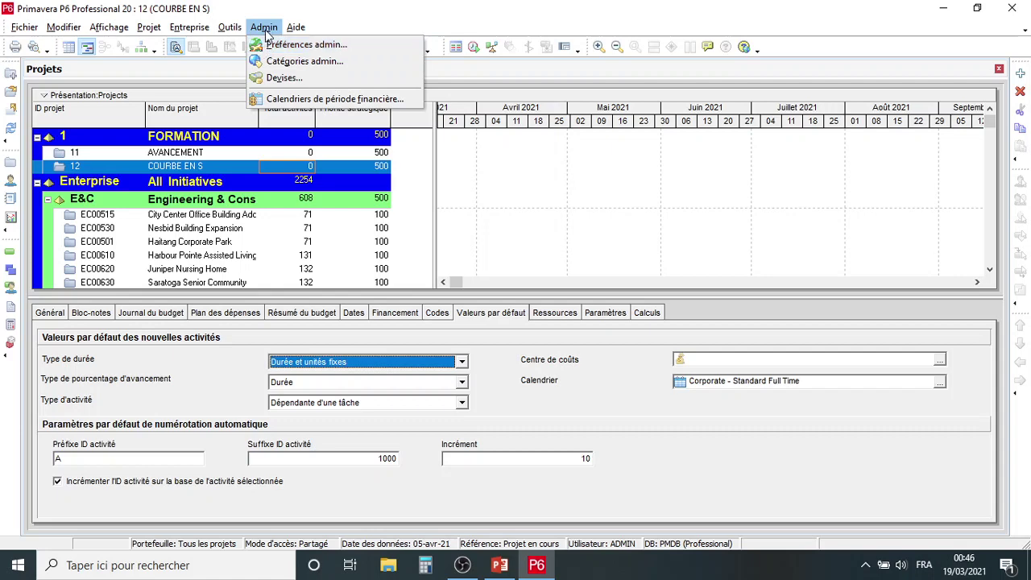
{"action": "left_click", "coordinate": [278, 47]}
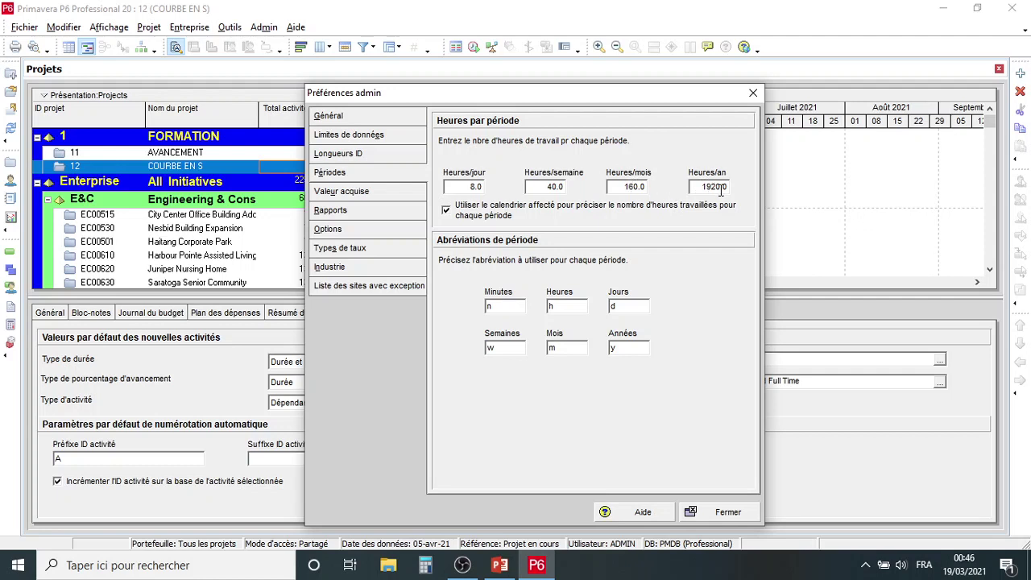
{"action": "left_click", "coordinate": [386, 197]}
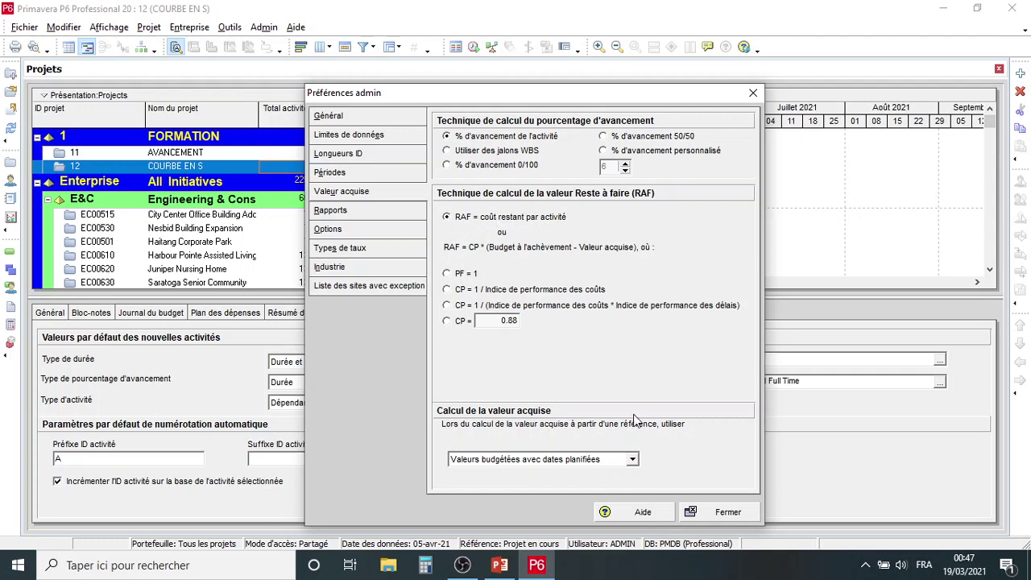
{"action": "left_click", "coordinate": [728, 513]}
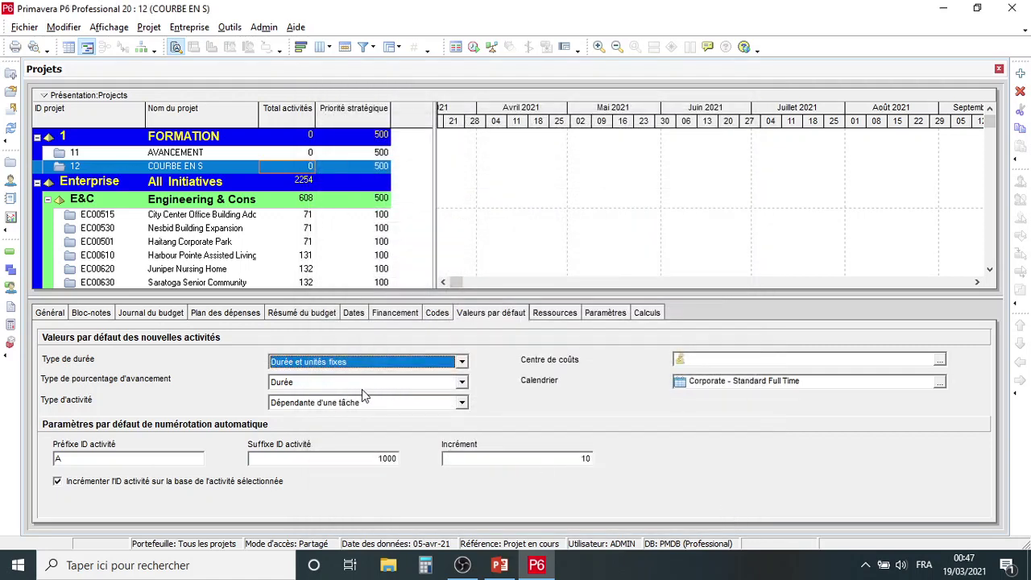
- Open project COURBE EN S and show the activity details below its activity table
{"action": "left_click", "coordinate": [207, 169]}
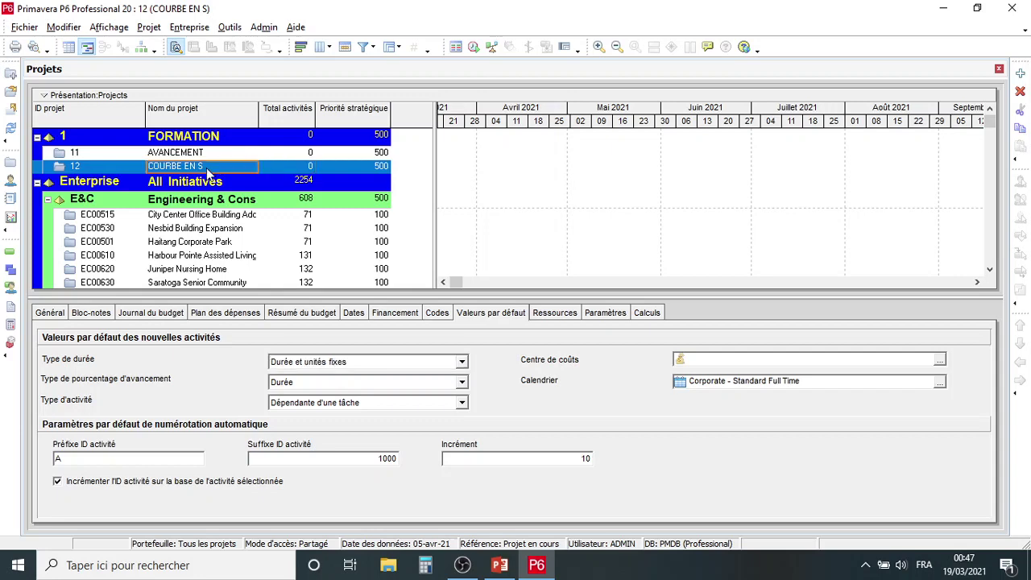
{"action": "right_click", "coordinate": [207, 172]}
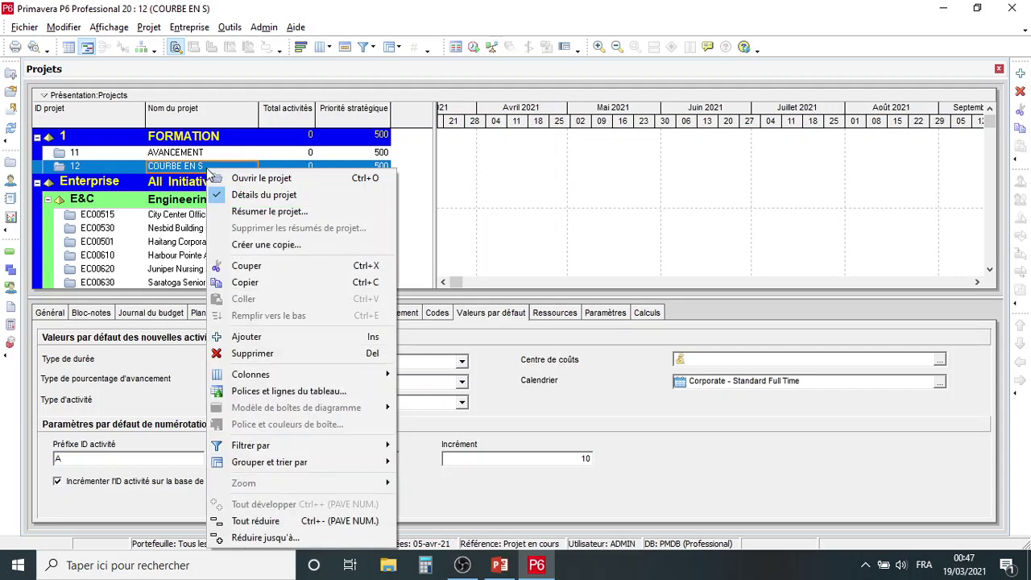
{"action": "left_click", "coordinate": [294, 179]}
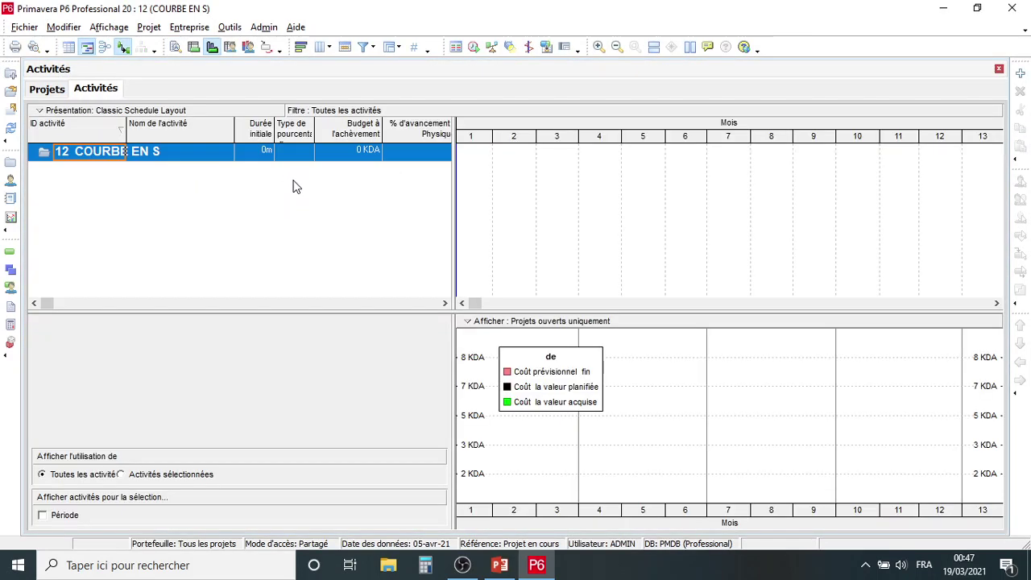
{"action": "left_click", "coordinate": [176, 50]}
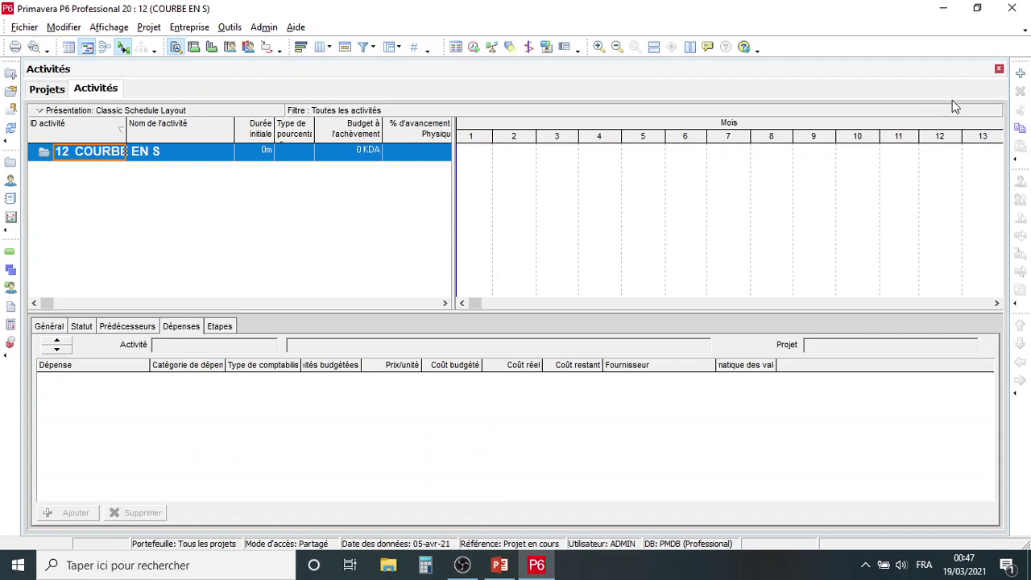
- Add two new activities to project COURBE EN S
{"action": "left_click", "coordinate": [1022, 74]}
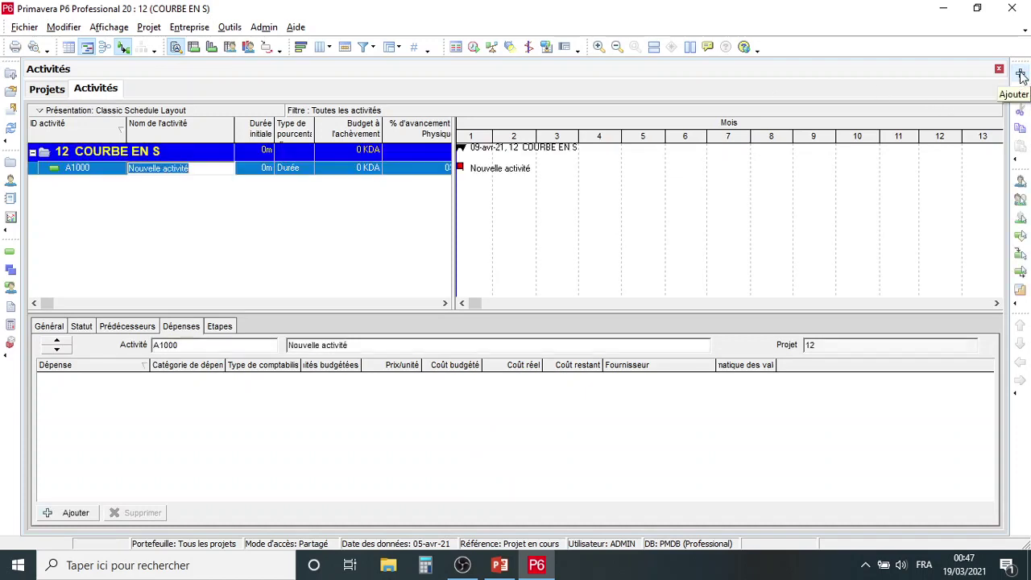
{"action": "left_click", "coordinate": [1021, 75]}
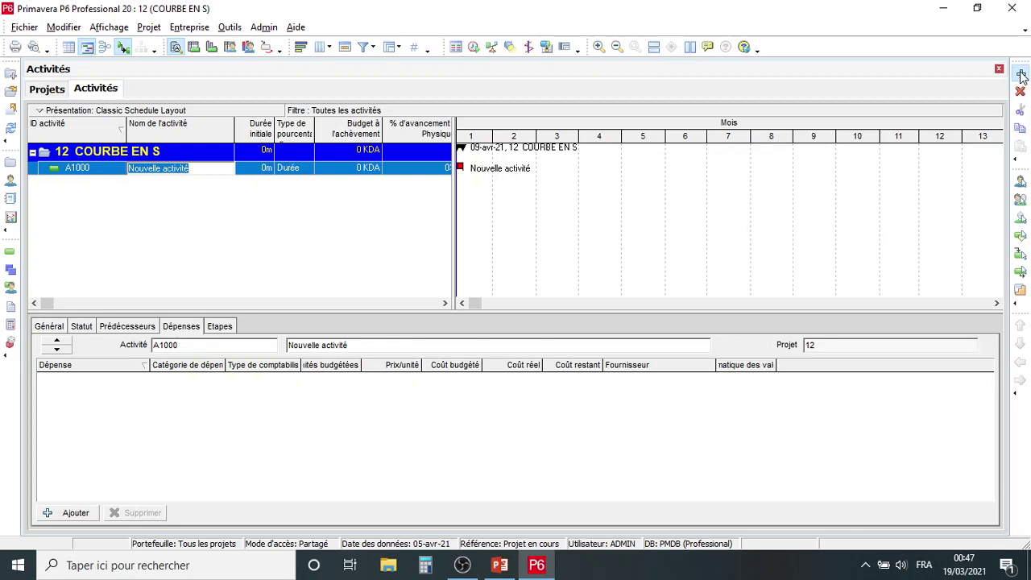
{"action": "left_click", "coordinate": [1021, 74]}
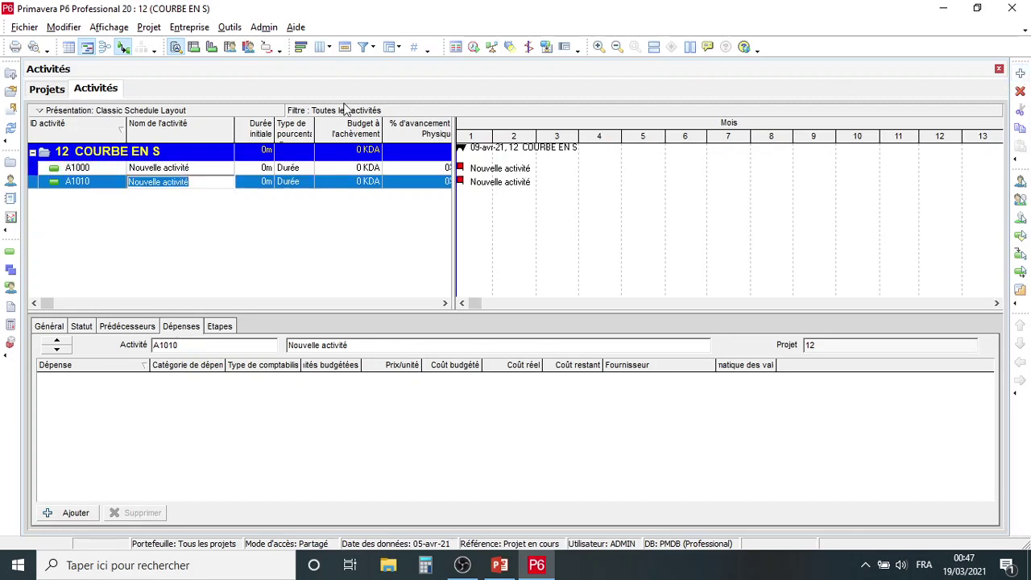
- Name activity A1000 GENIE CIVIL and set its original duration to 8 months
{"action": "left_click", "coordinate": [208, 175]}
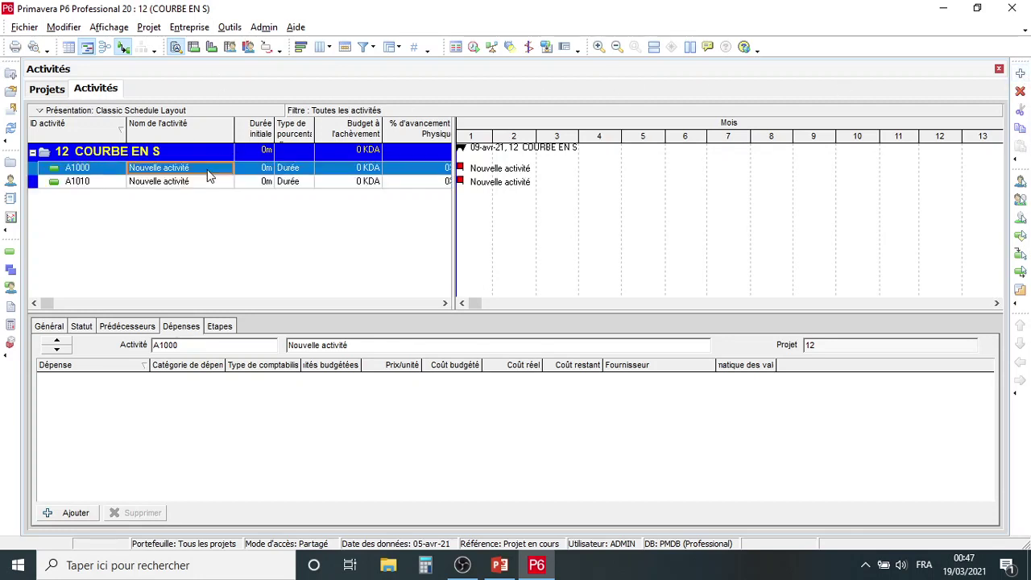
{"action": "type", "text": "GENIE CIVIL"}
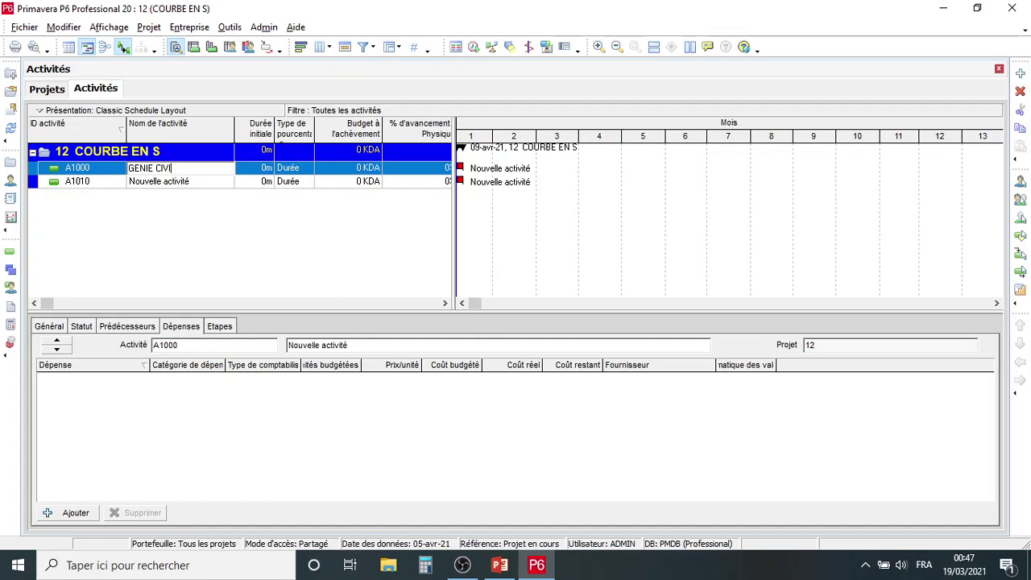
{"action": "left_click", "coordinate": [260, 170]}
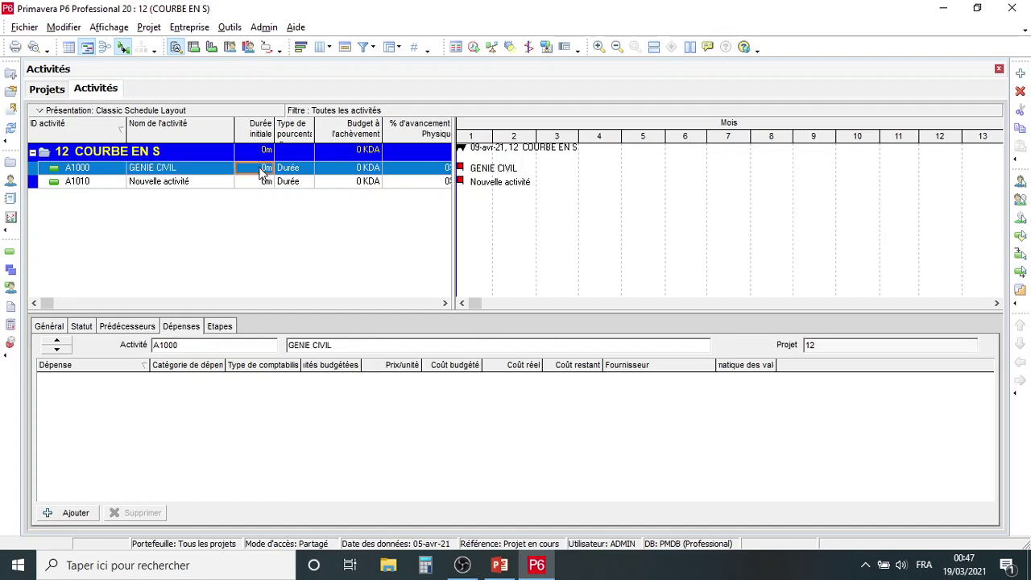
{"action": "type", "text": "8"}
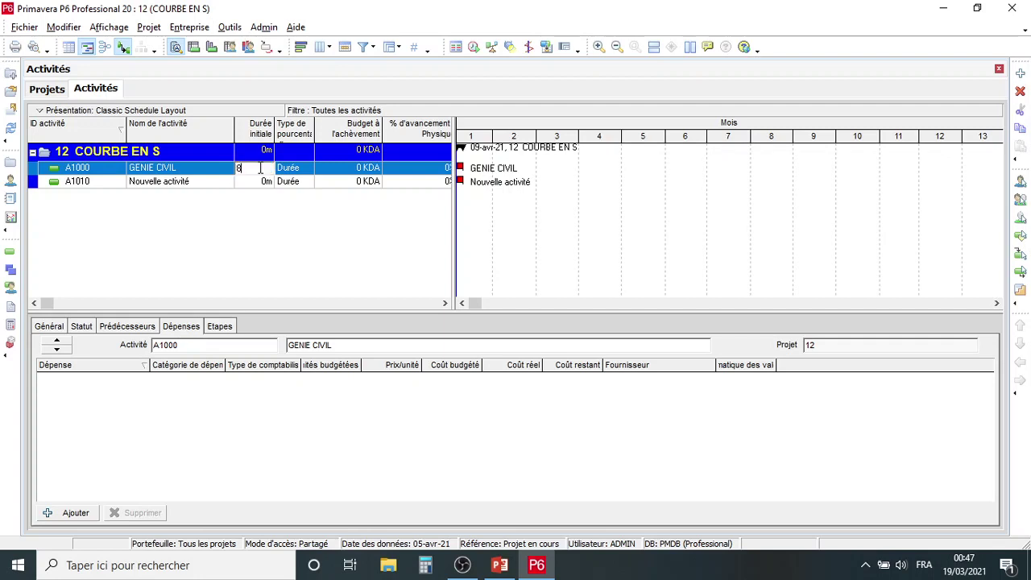
- Name activity A1010 EQUIPEMENT and set its original duration to 6 months
{"action": "left_click", "coordinate": [215, 184]}
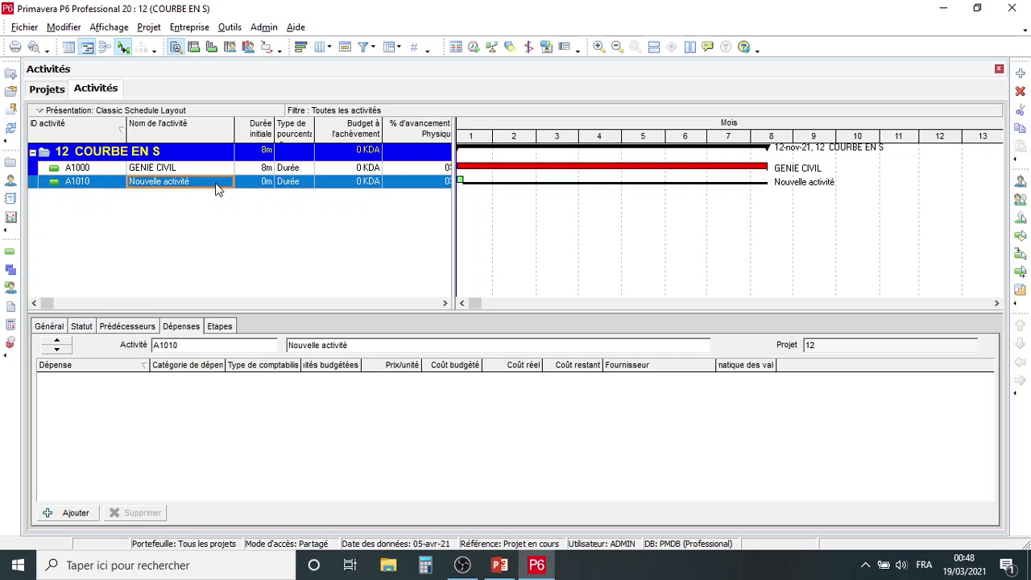
{"action": "type", "text": "EQU"}
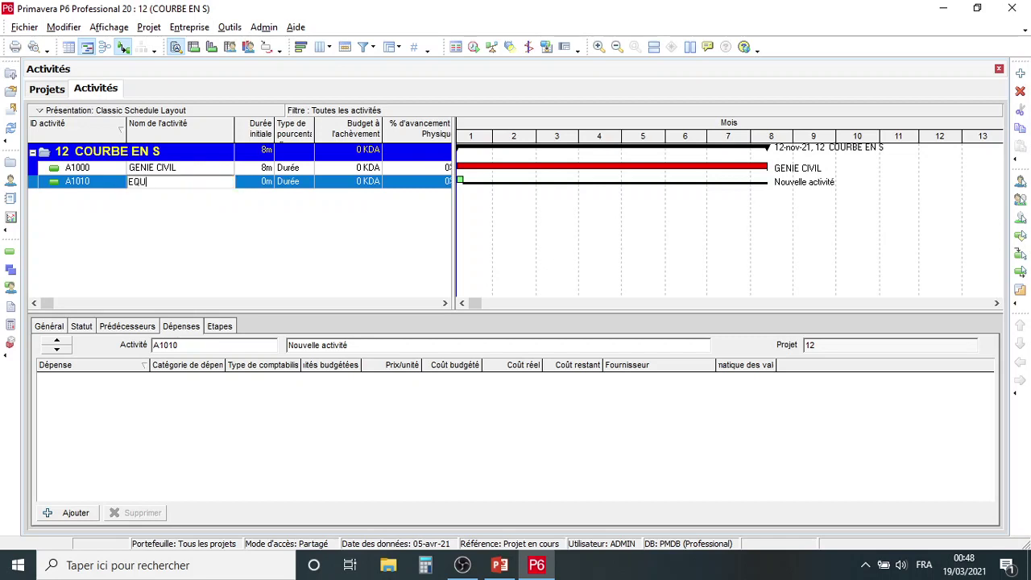
{"action": "type", "text": "IPEMEN"}
{"action": "left_click", "coordinate": [264, 184]}
{"action": "type", "text": "6"}
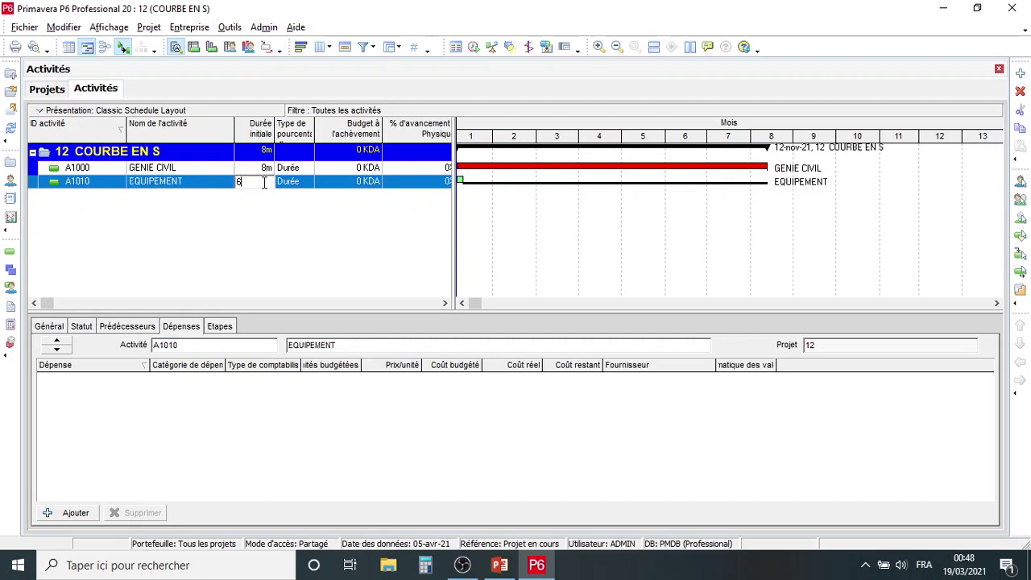
{"action": "left_click", "coordinate": [331, 186]}
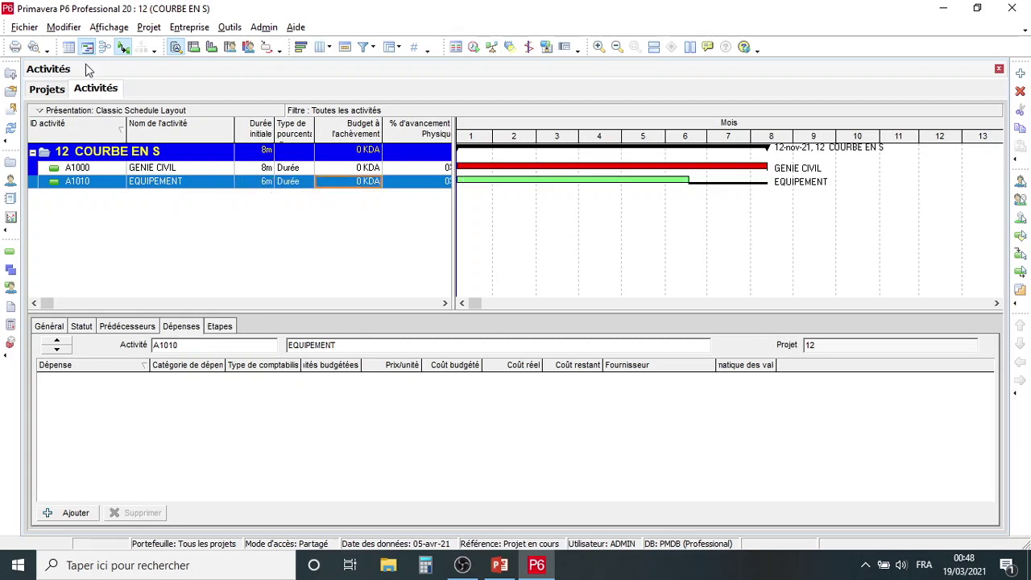
- Check the time unit of the duration format in the user preferences, keeping Mois selected
{"action": "left_click", "coordinate": [60, 28]}
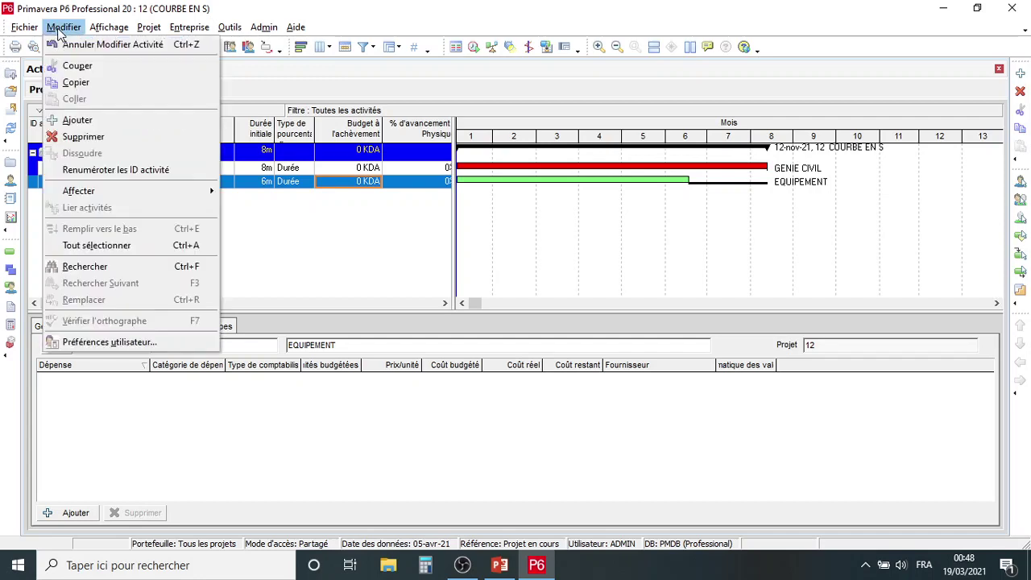
{"action": "left_click", "coordinate": [108, 344]}
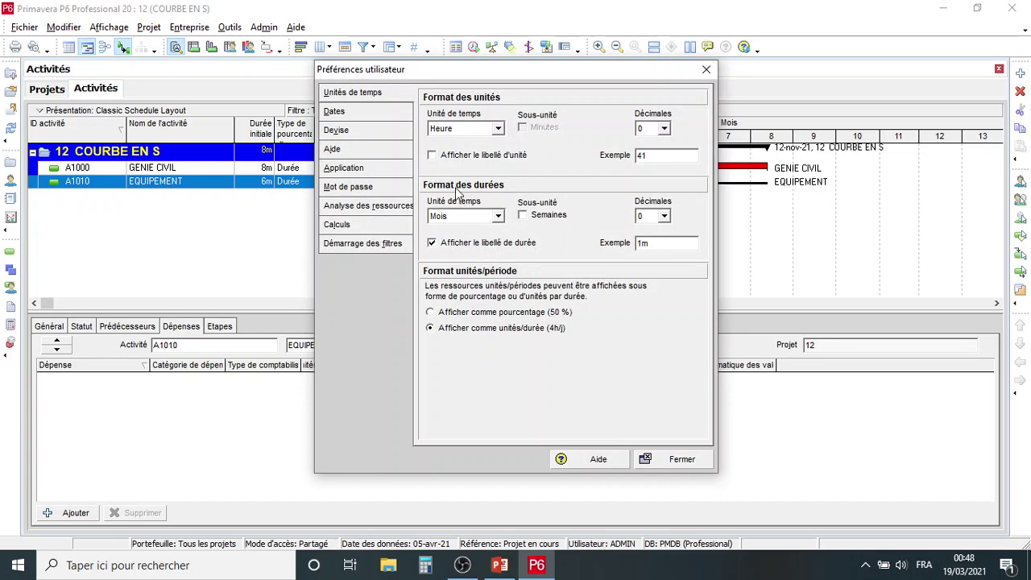
{"action": "left_click", "coordinate": [497, 219]}
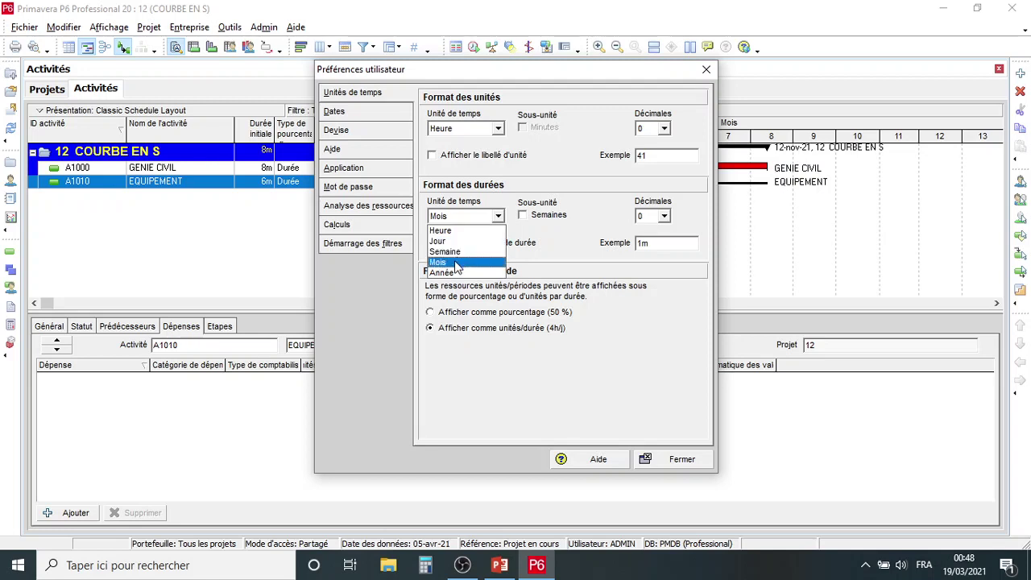
{"action": "left_click", "coordinate": [456, 263]}
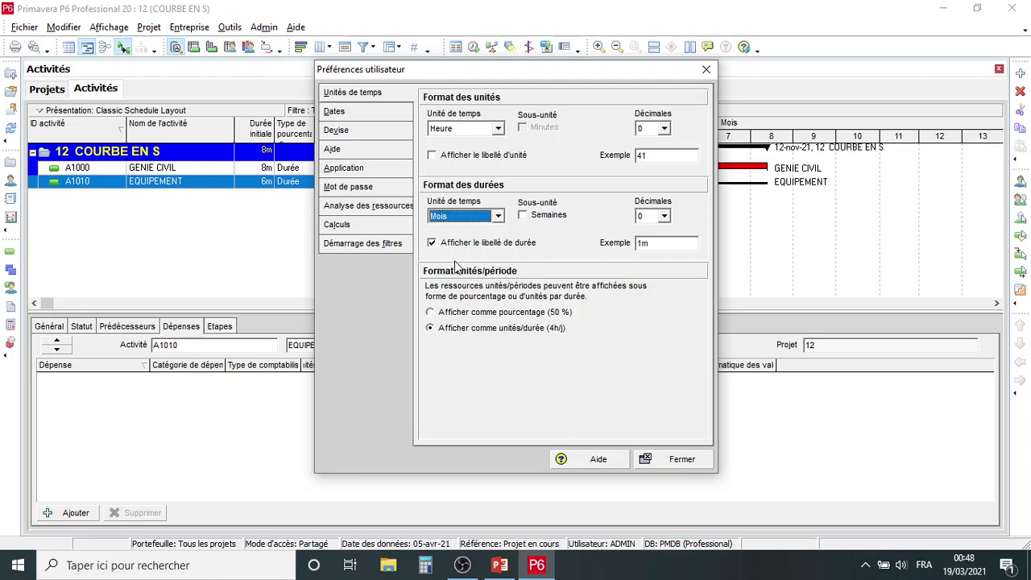
{"action": "left_click", "coordinate": [660, 462]}
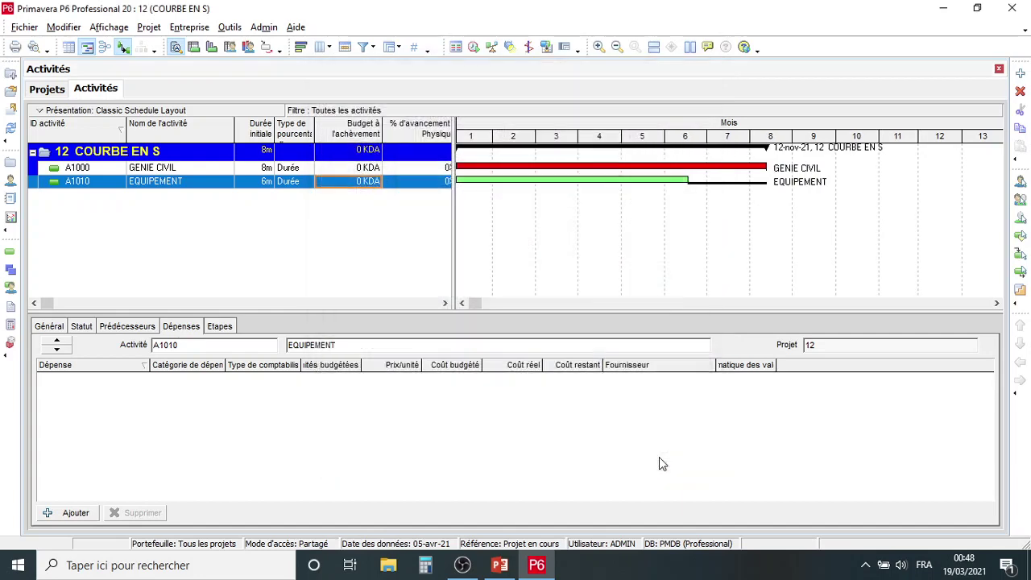
- Assign GENIE CIVIL as the predecessor of activity EQUIPEMENT
{"action": "left_click", "coordinate": [144, 331]}
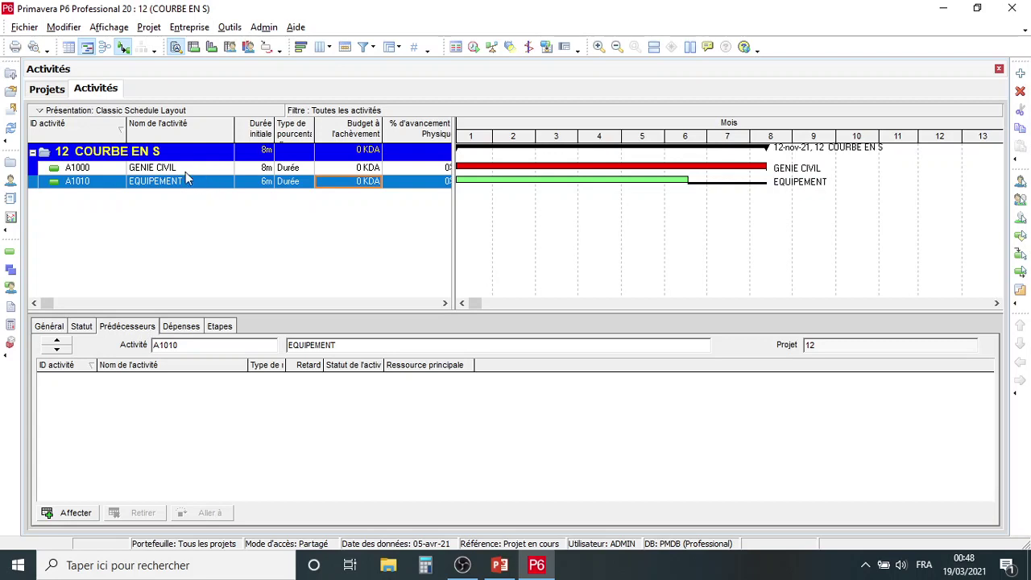
{"action": "left_click", "coordinate": [66, 513]}
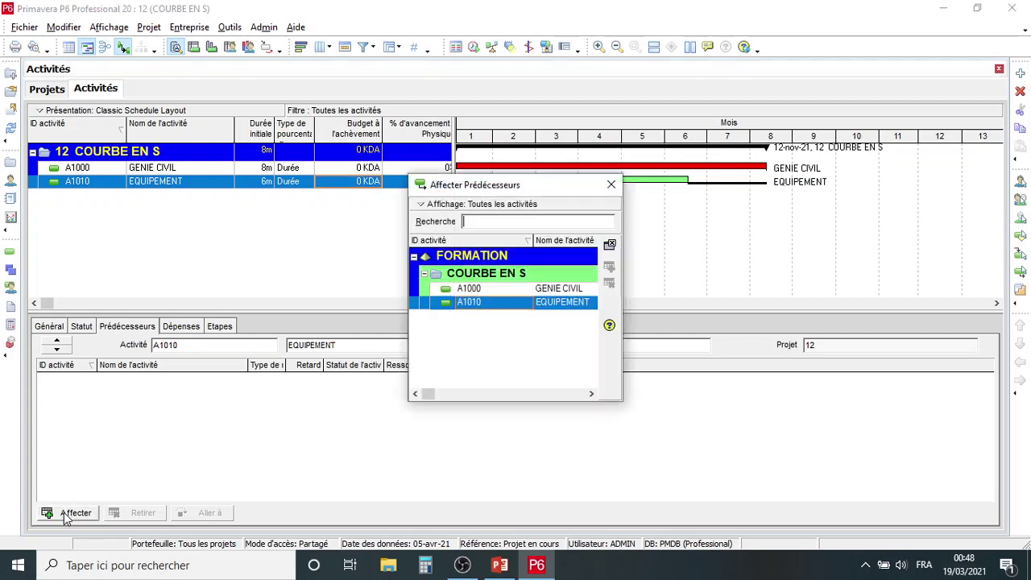
{"action": "left_click", "coordinate": [554, 290]}
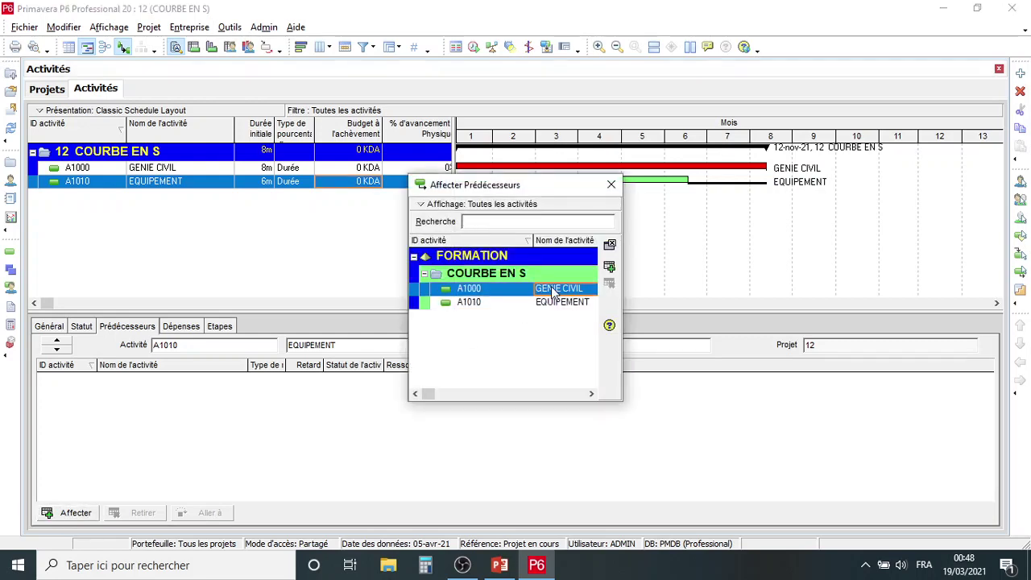
{"action": "left_click", "coordinate": [609, 267]}
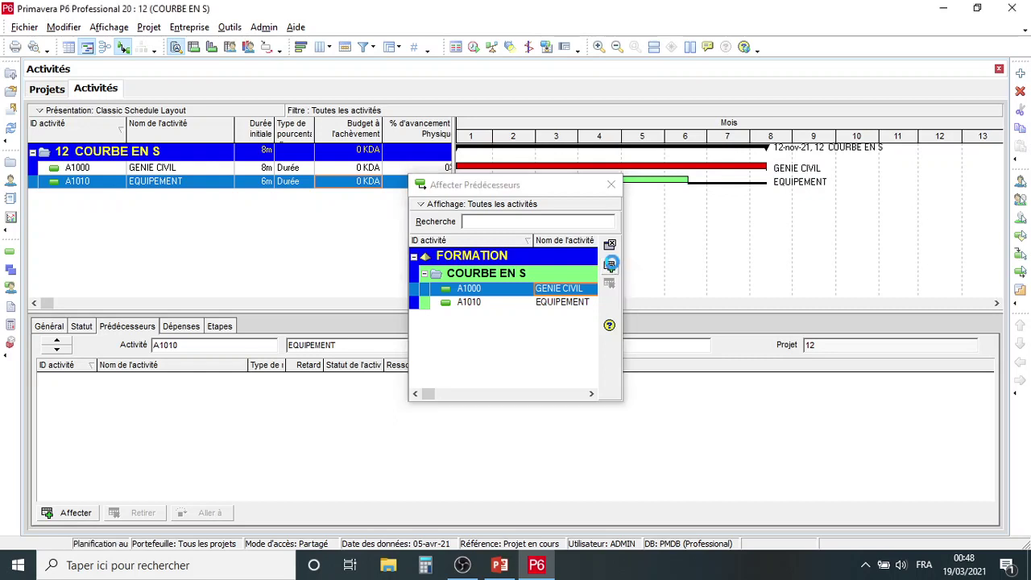
{"action": "left_click", "coordinate": [611, 184]}
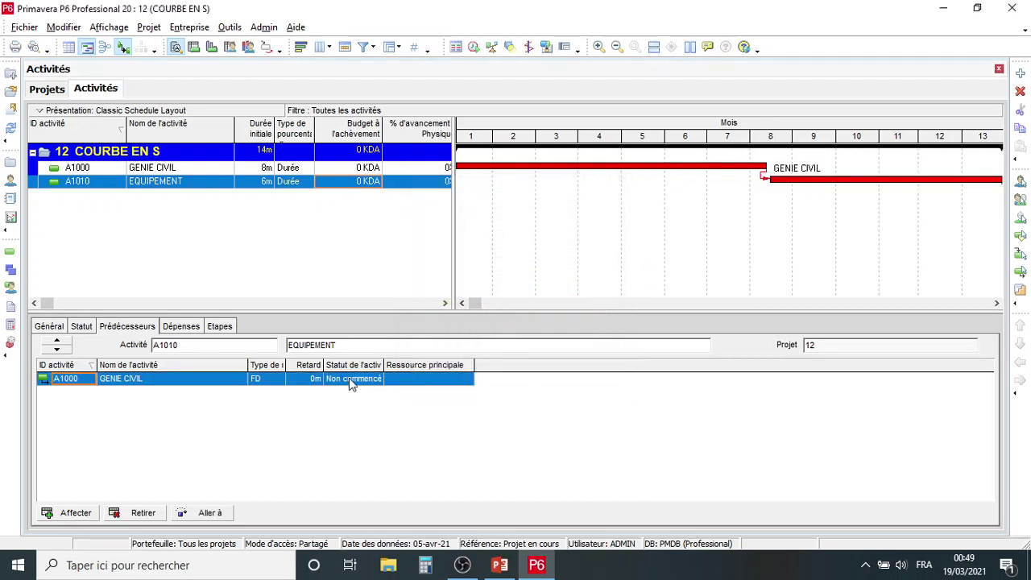
- Set the lag of the GENIE CIVIL predecessor relationship to -4 months
{"action": "left_click", "coordinate": [314, 379]}
{"action": "left_click", "coordinate": [315, 380]}
{"action": "left_click", "coordinate": [314, 382]}
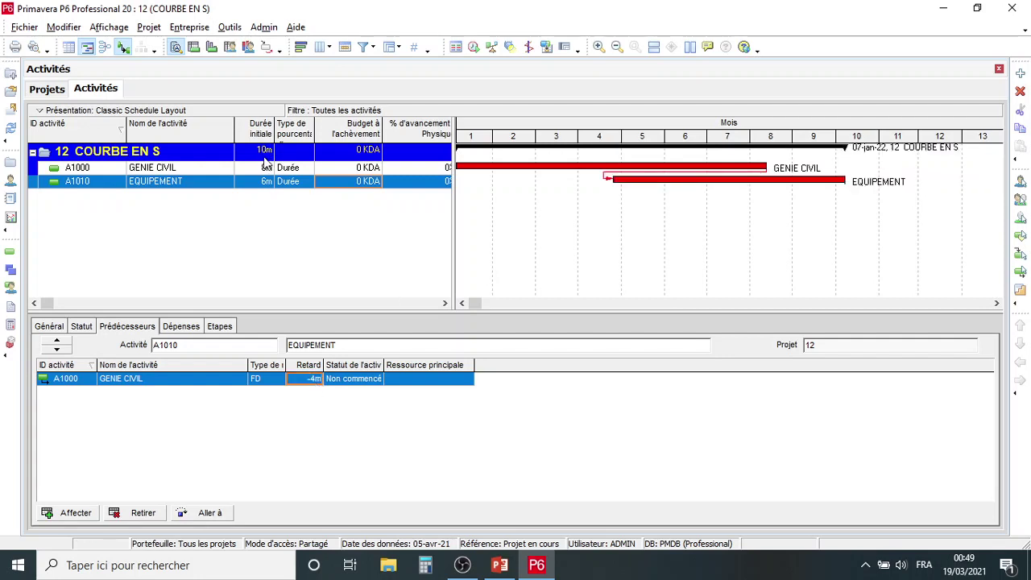
- Widen the Gantt chart area beside the activity table to show the start of the project bars
{"action": "left_click_drag", "start_coordinate": [455, 279], "coordinate": [397, 290]}
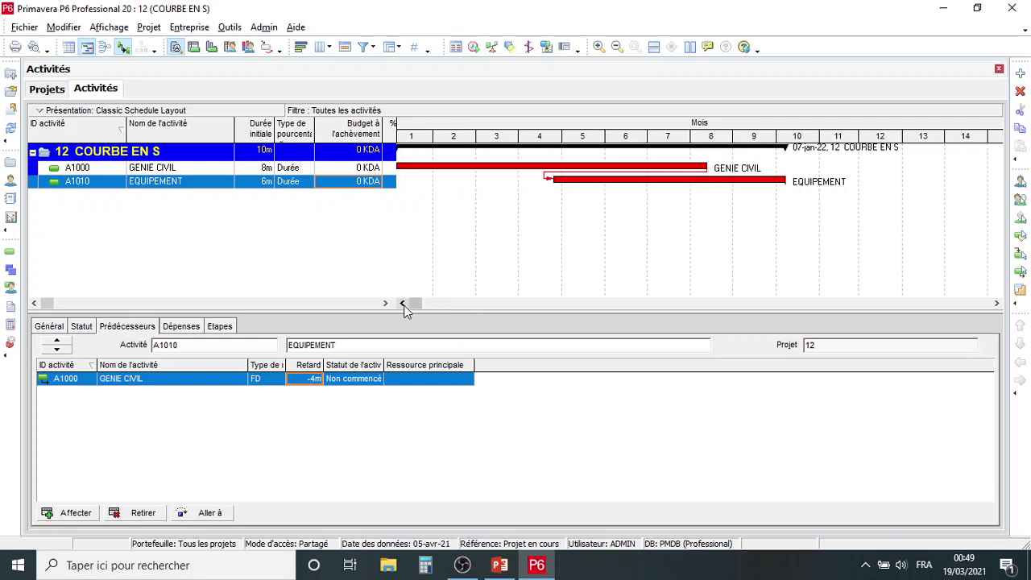
{"action": "left_click", "coordinate": [403, 303]}
{"action": "left_click", "coordinate": [403, 303]}
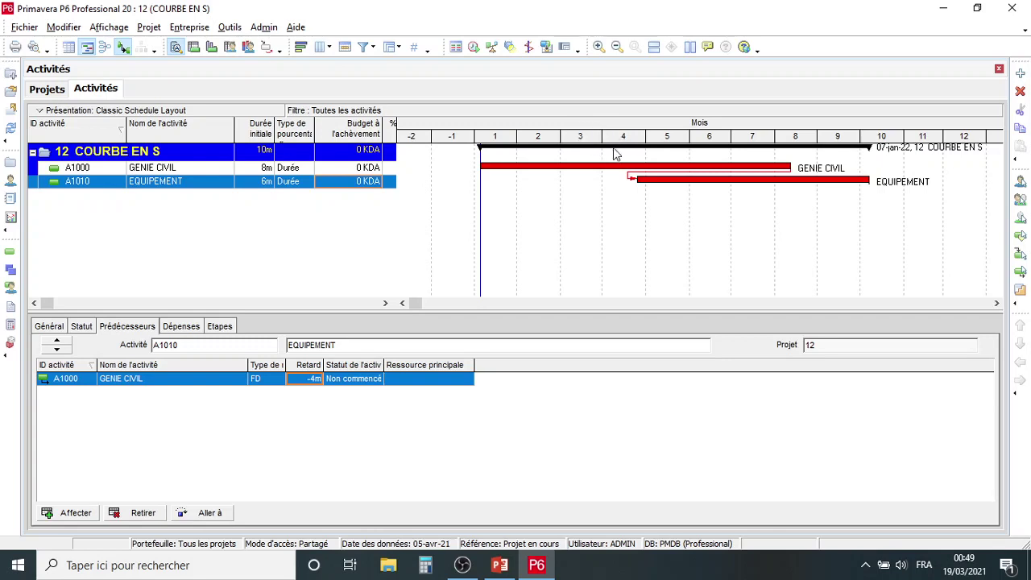
- Review the timescale's main and ordinal date options, keeping ordinal dates by Mois from DP - Début de projet au plus tôt
{"action": "left_click", "coordinate": [344, 49]}
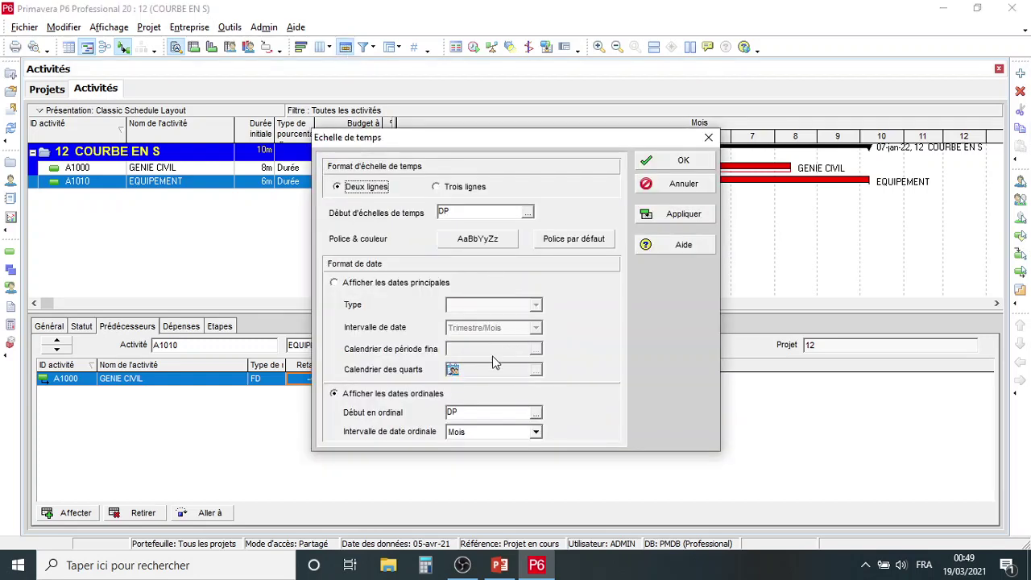
{"action": "left_click", "coordinate": [335, 284]}
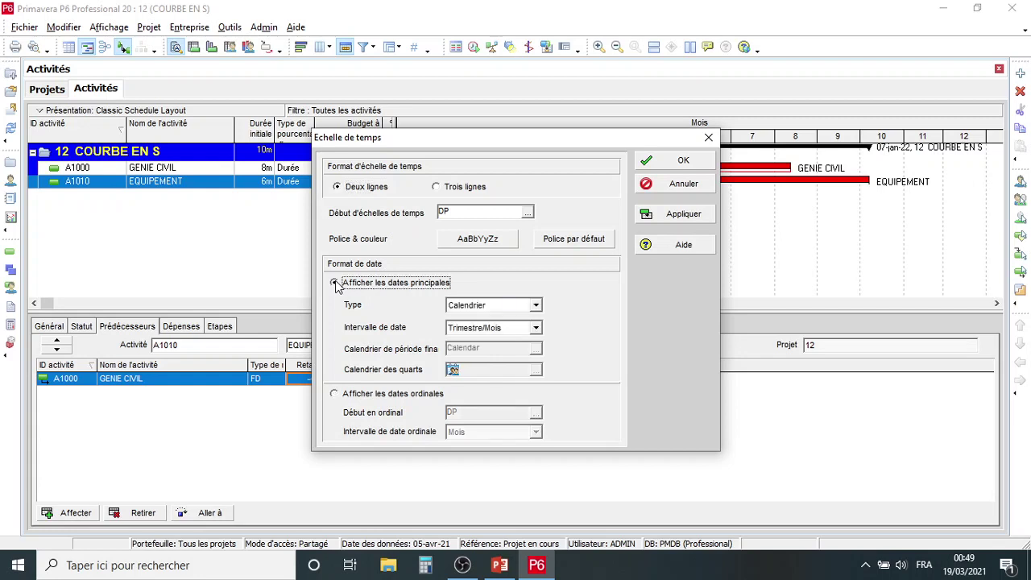
{"action": "left_click", "coordinate": [335, 395]}
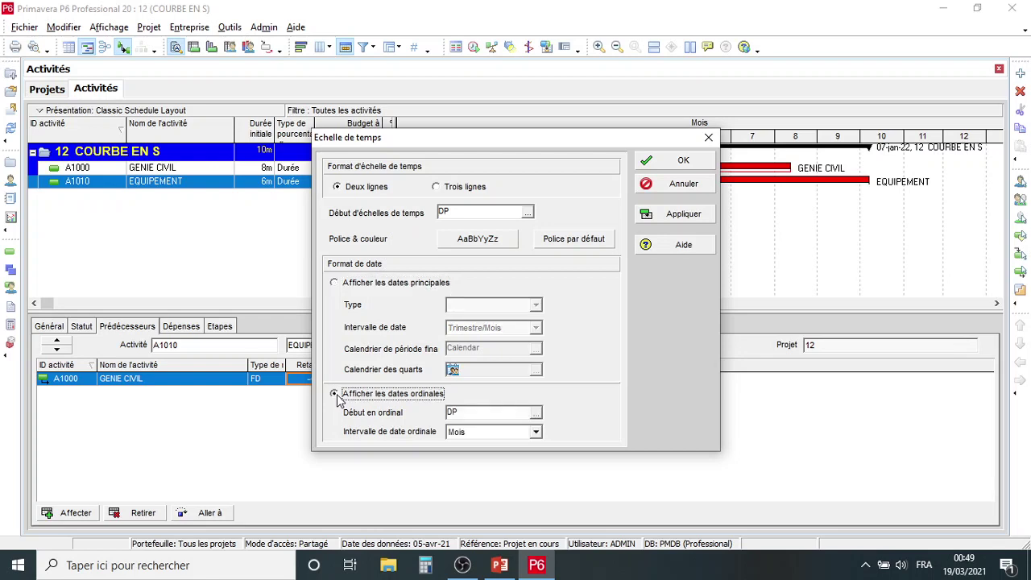
{"action": "left_click", "coordinate": [536, 412]}
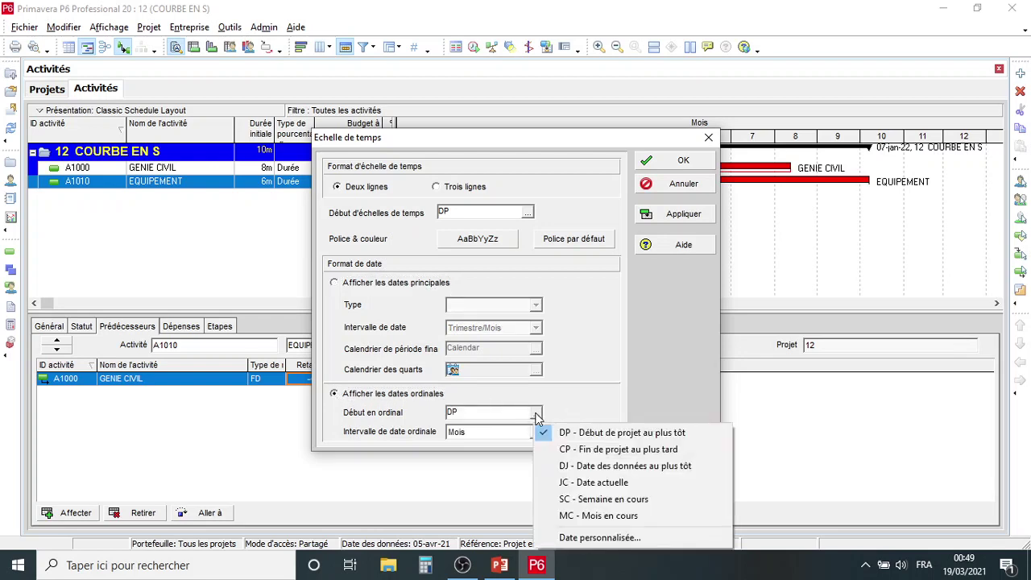
{"action": "left_click", "coordinate": [576, 433]}
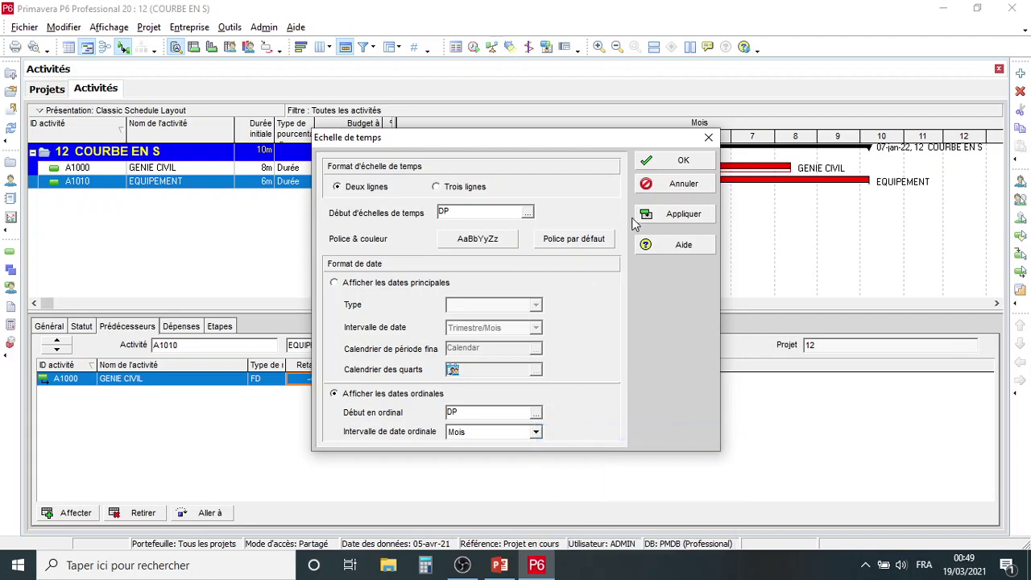
{"action": "left_click", "coordinate": [668, 162]}
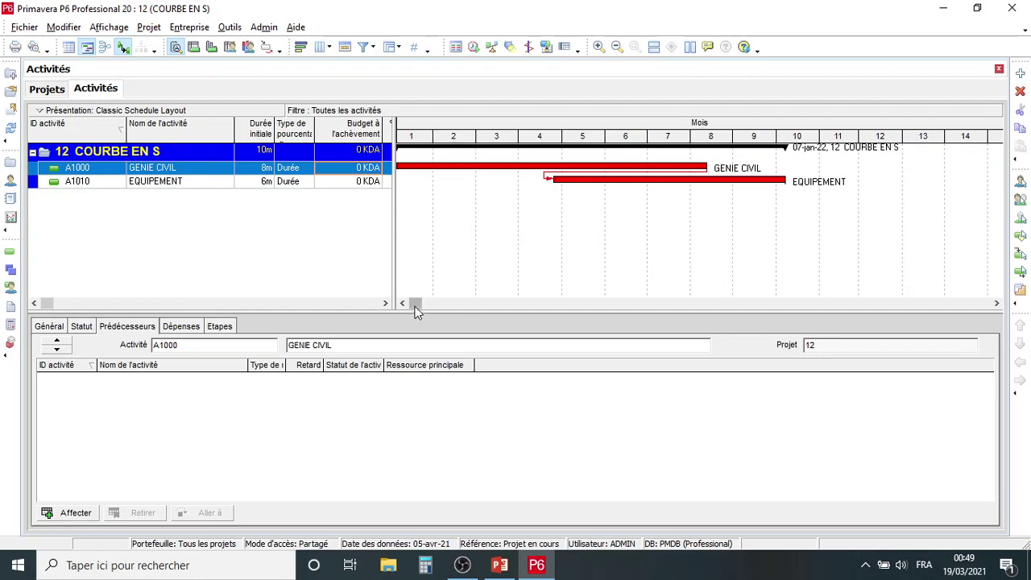
{"action": "left_click_drag", "start_coordinate": [416, 303], "coordinate": [410, 303]}
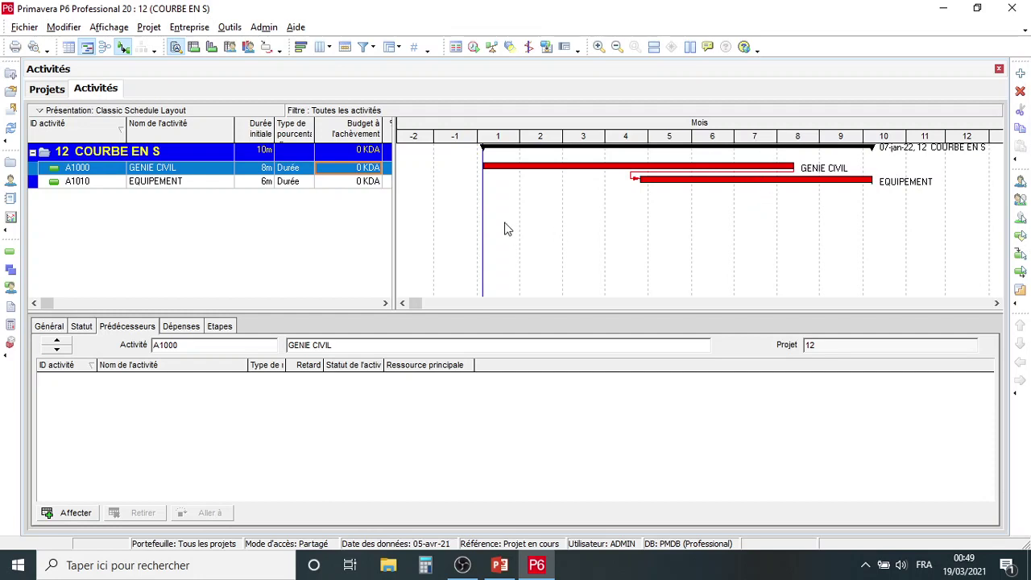
- Add an expense named COUT to activity GENIE CIVIL with a budgeted cost of 8000 KDA
{"action": "left_click", "coordinate": [207, 171]}
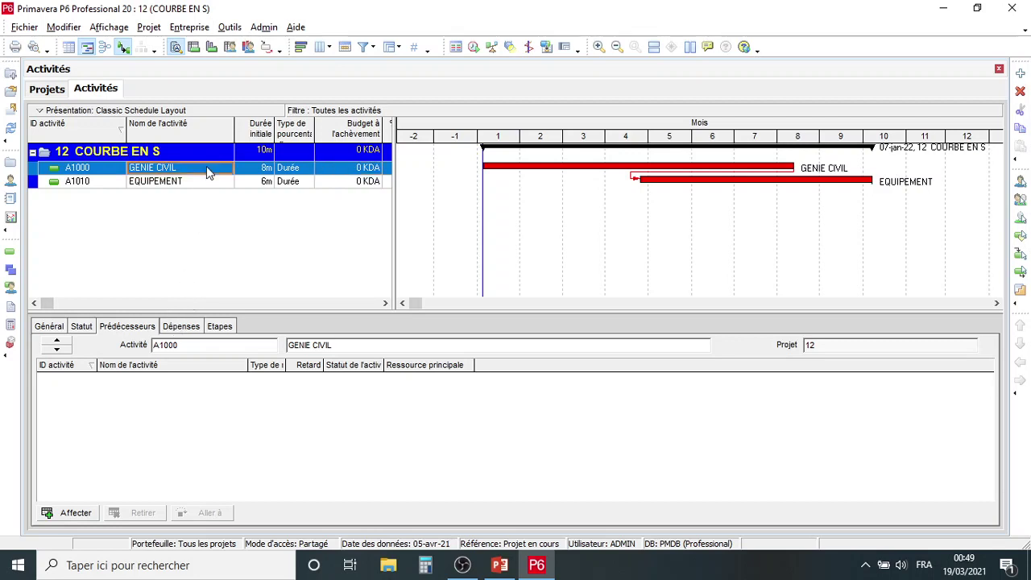
{"action": "left_click", "coordinate": [181, 327]}
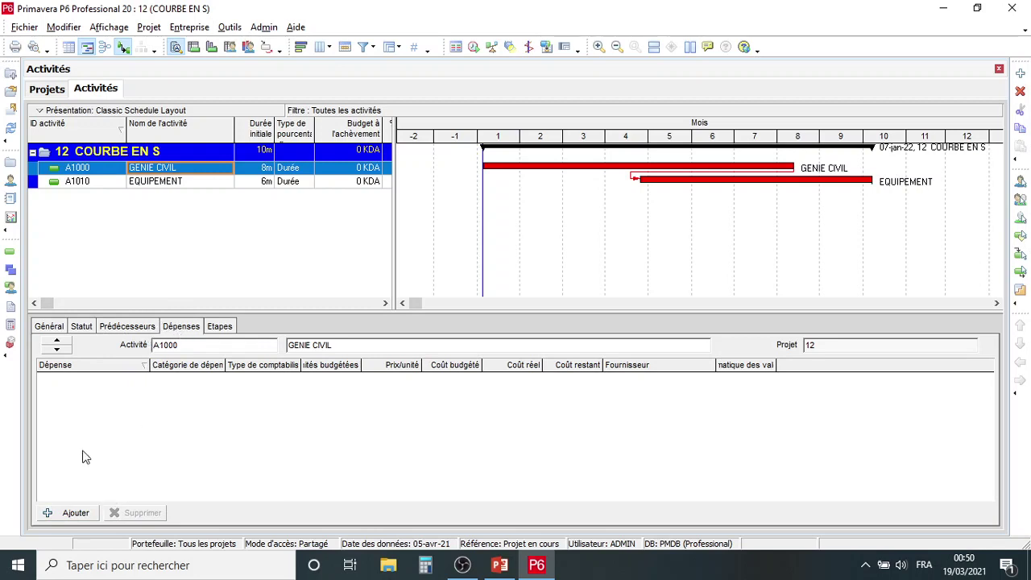
{"action": "left_click", "coordinate": [73, 513]}
{"action": "type", "text": "COUT"}
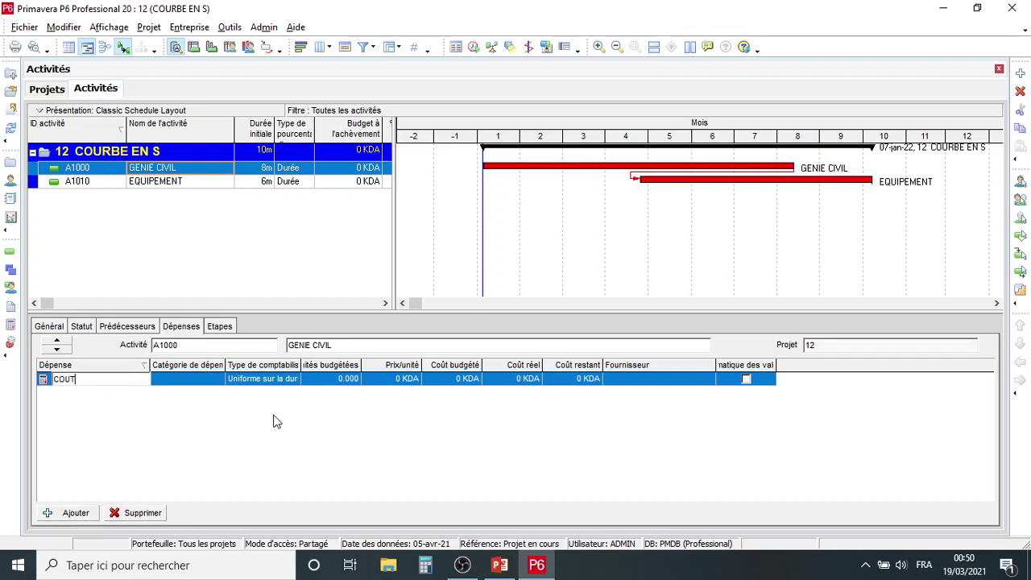
{"action": "left_click", "coordinate": [450, 380]}
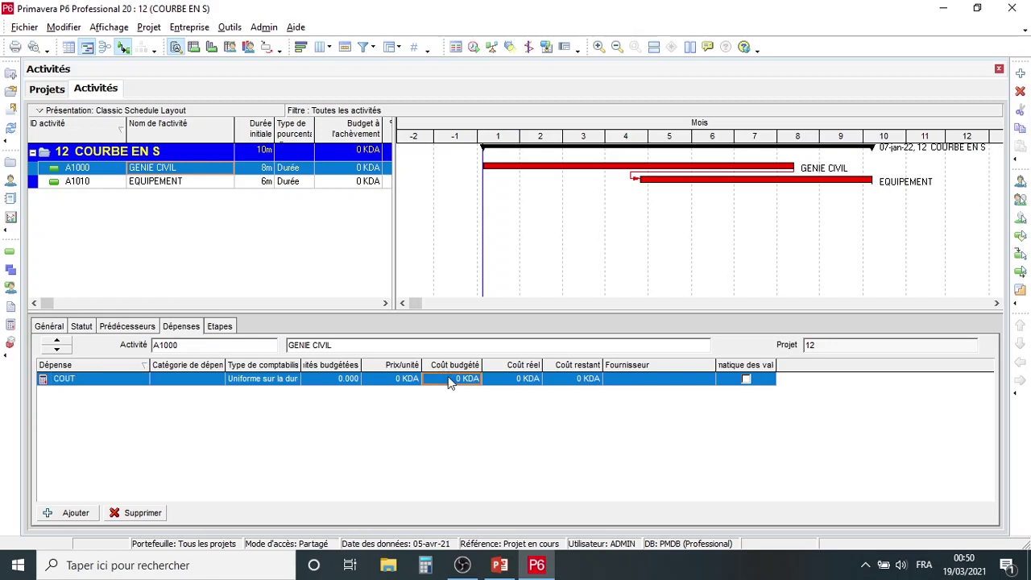
{"action": "type", "text": "000"}
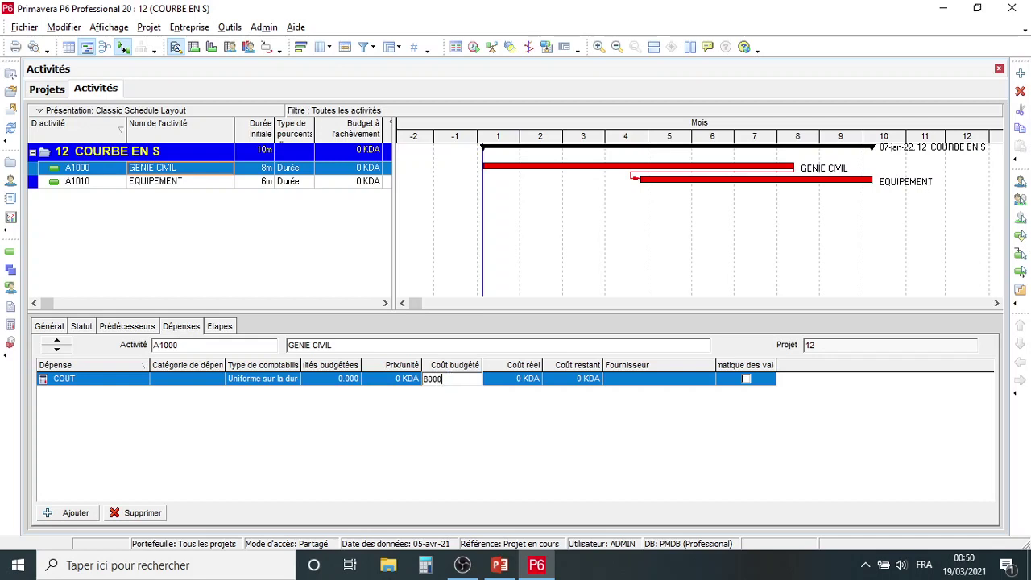
{"action": "left_click", "coordinate": [457, 415]}
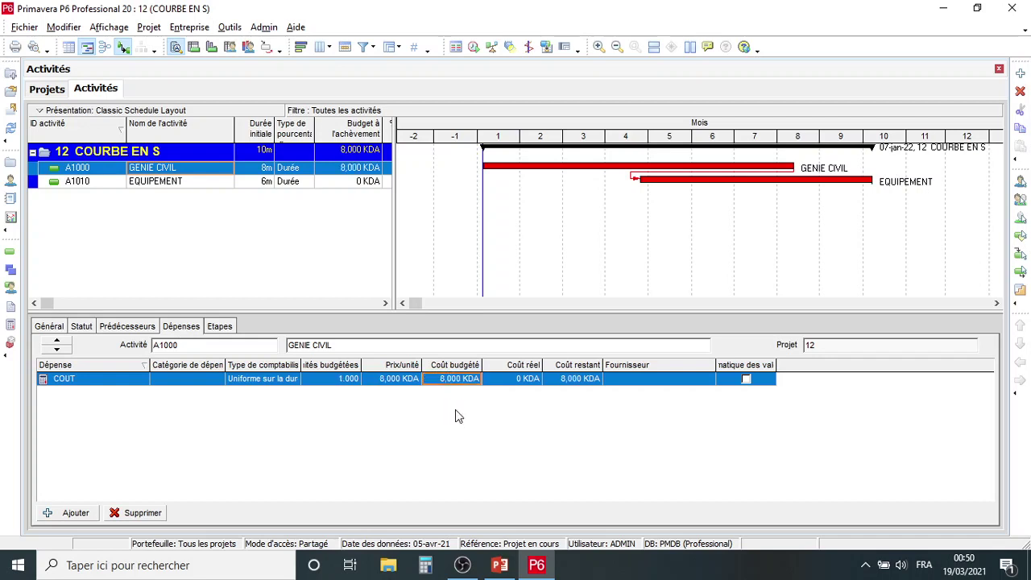
- Add an expense named COUT to activity EQUIPEMENT with a budgeted cost of 6000 KDA
{"action": "left_click", "coordinate": [192, 184]}
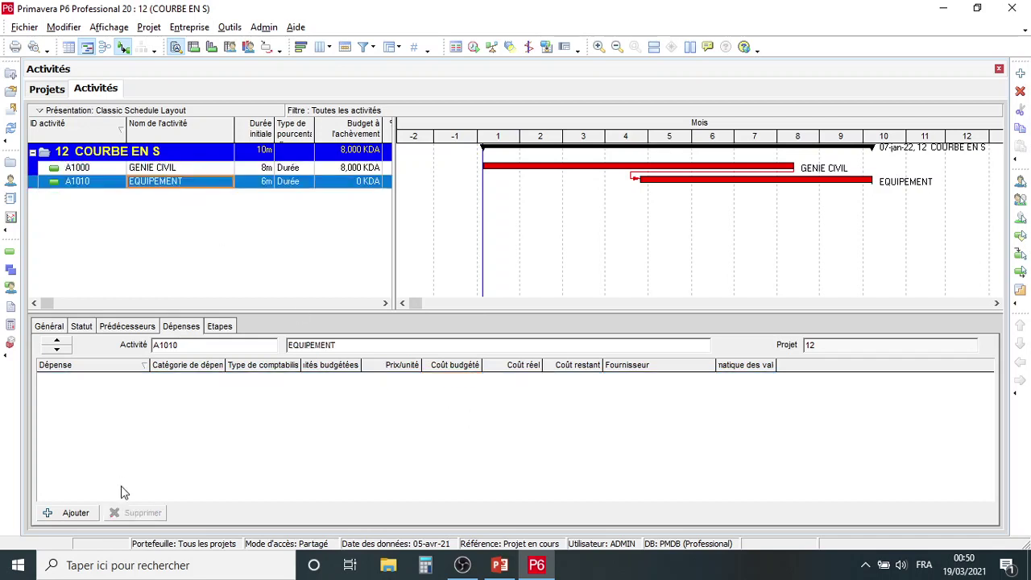
{"action": "left_click", "coordinate": [76, 514]}
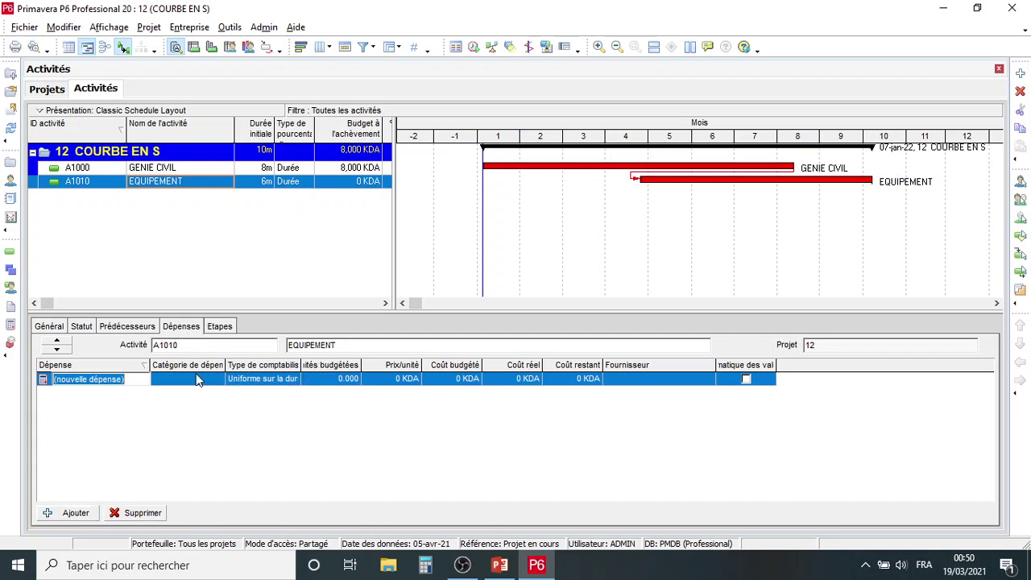
{"action": "type", "text": "COUT"}
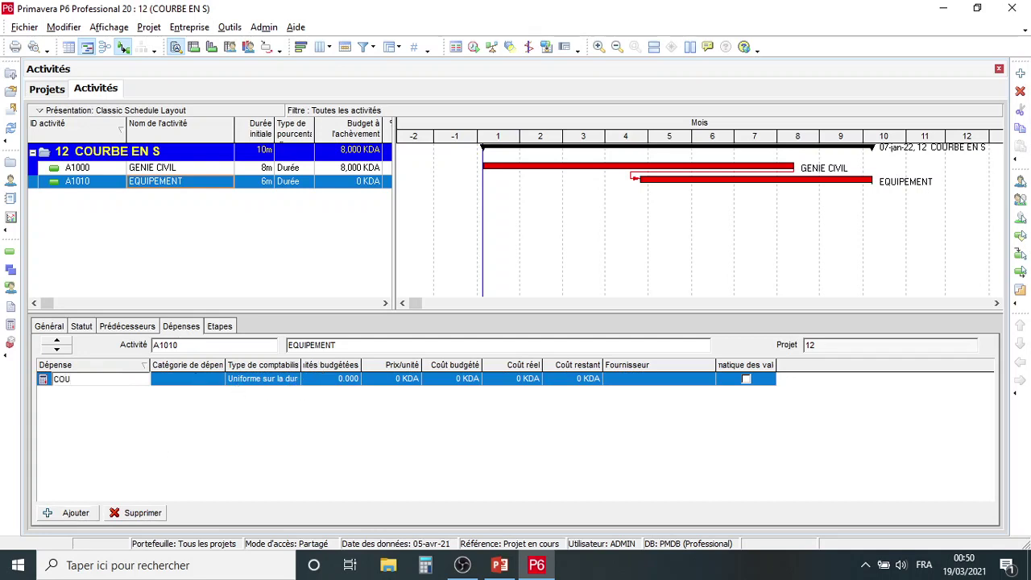
{"action": "left_click", "coordinate": [463, 386]}
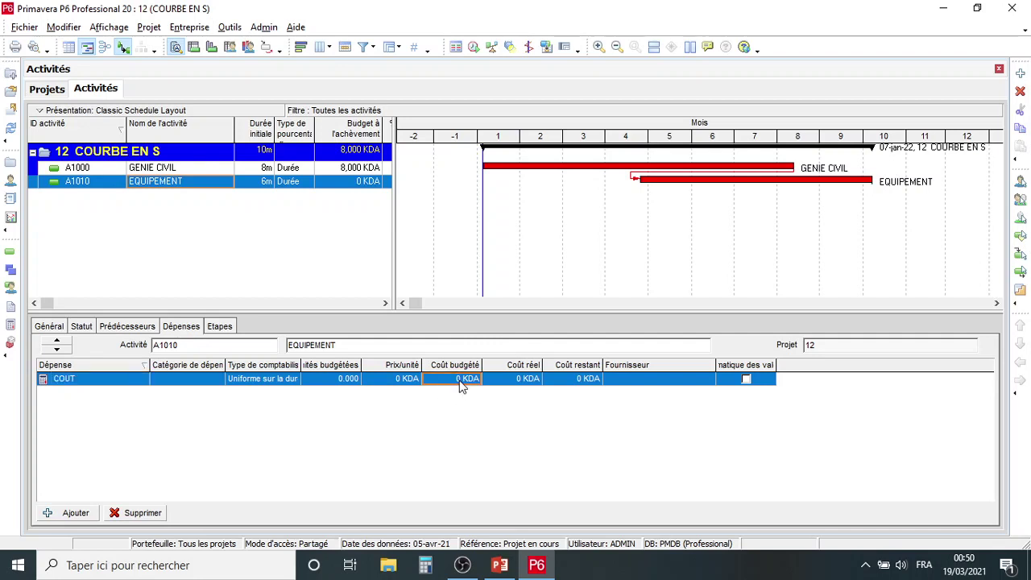
{"action": "type", "text": "6000"}
{"action": "key", "text": "Return"}
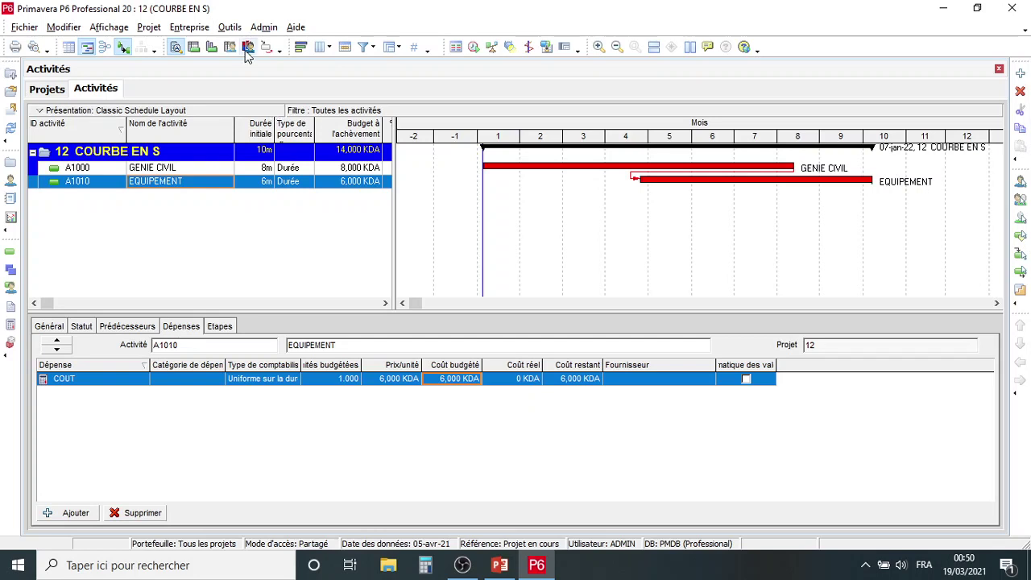
- Examine the DZD dinar entry and its symbol in the currency list, leaving the currencies as they are
{"action": "left_click", "coordinate": [264, 29]}
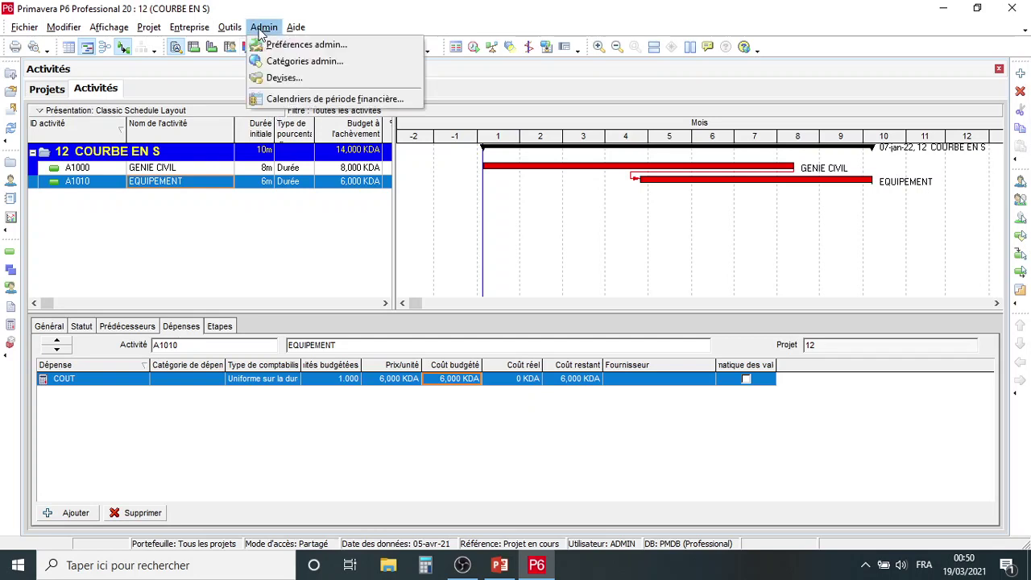
{"action": "left_click", "coordinate": [265, 78]}
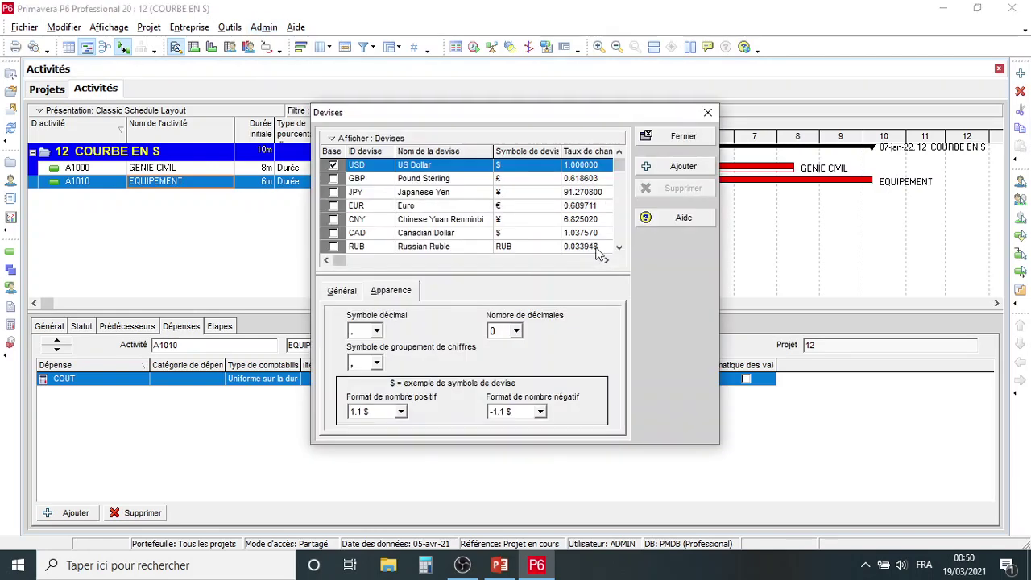
{"action": "scroll", "coordinate": [617, 242], "scroll_direction": "down", "scroll_amount": 4}
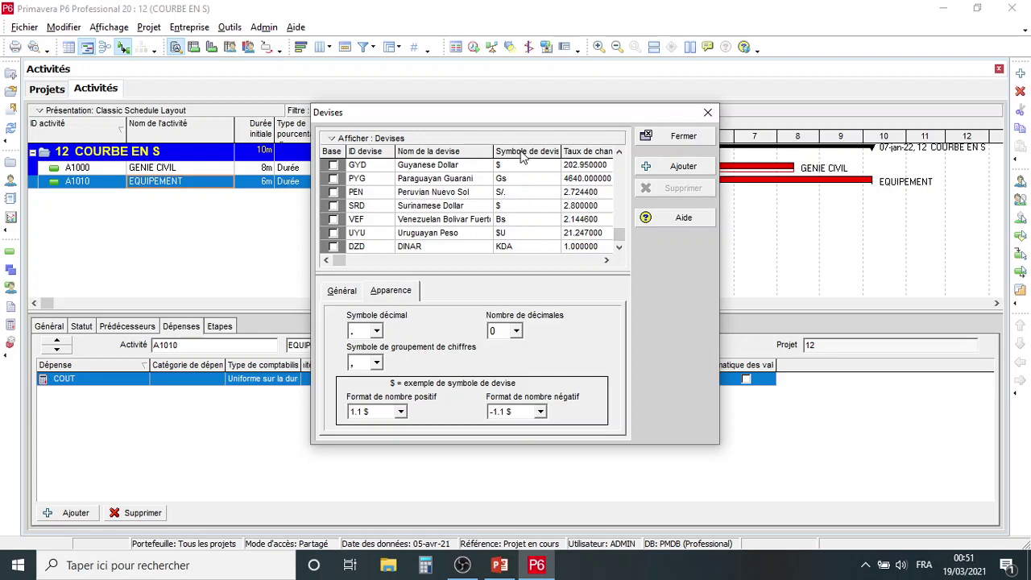
{"action": "left_click", "coordinate": [515, 246]}
{"action": "left_click", "coordinate": [513, 248]}
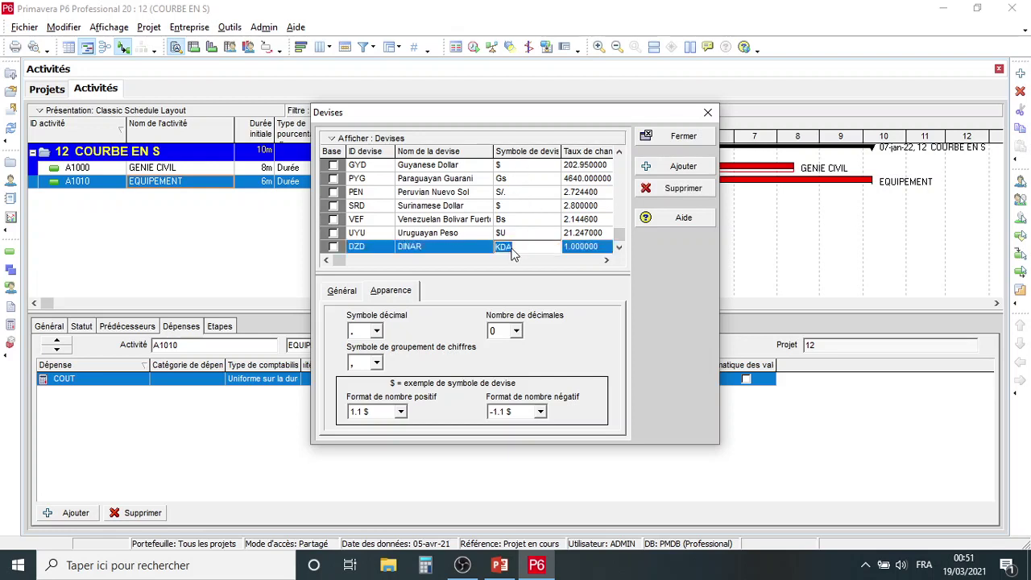
{"action": "left_click", "coordinate": [479, 250]}
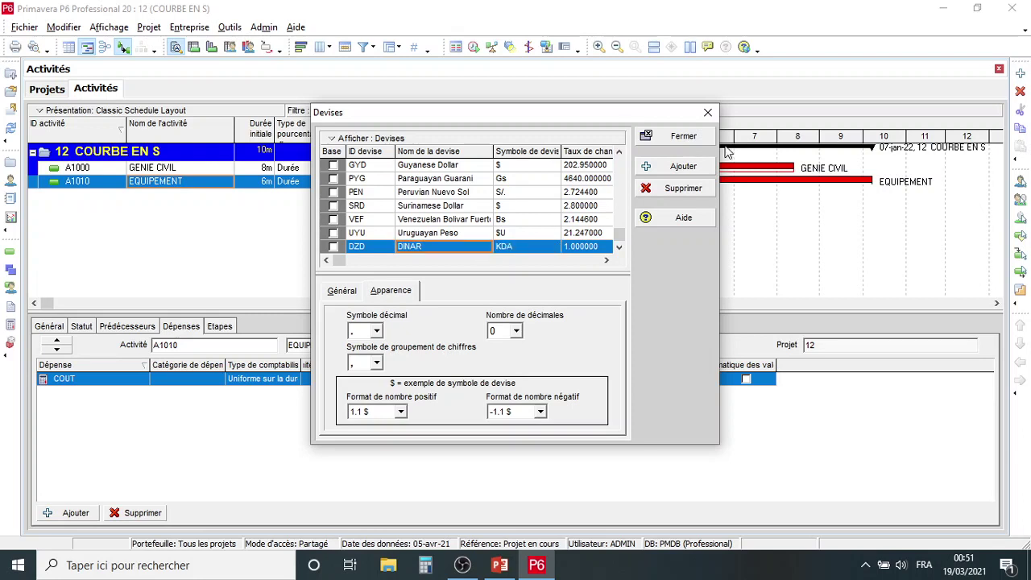
{"action": "left_click", "coordinate": [683, 136]}
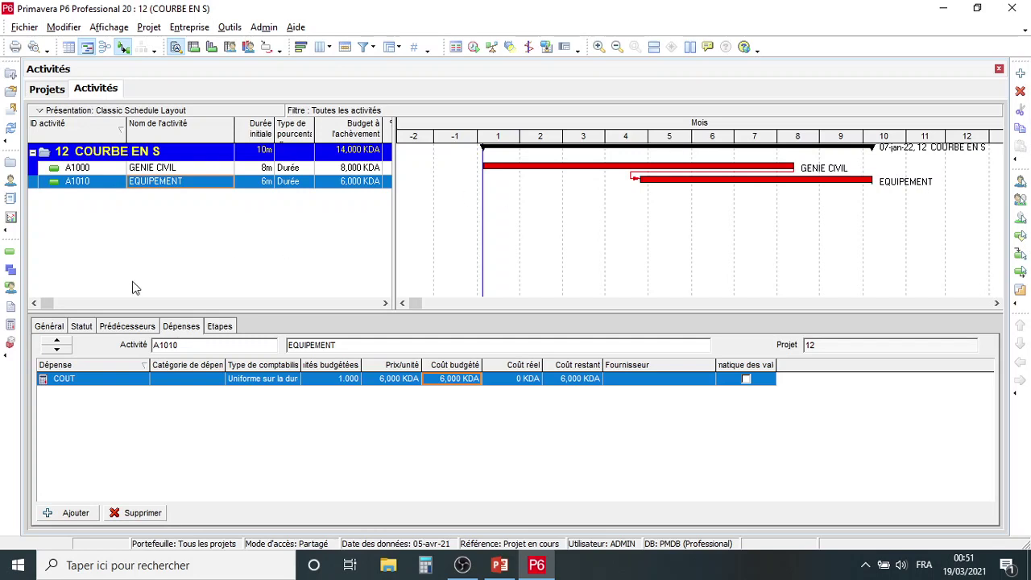
- Mark both activities, GENIE CIVIL and EQUIPEMENT, as started (Commencé) in their status details
{"action": "left_click", "coordinate": [81, 329]}
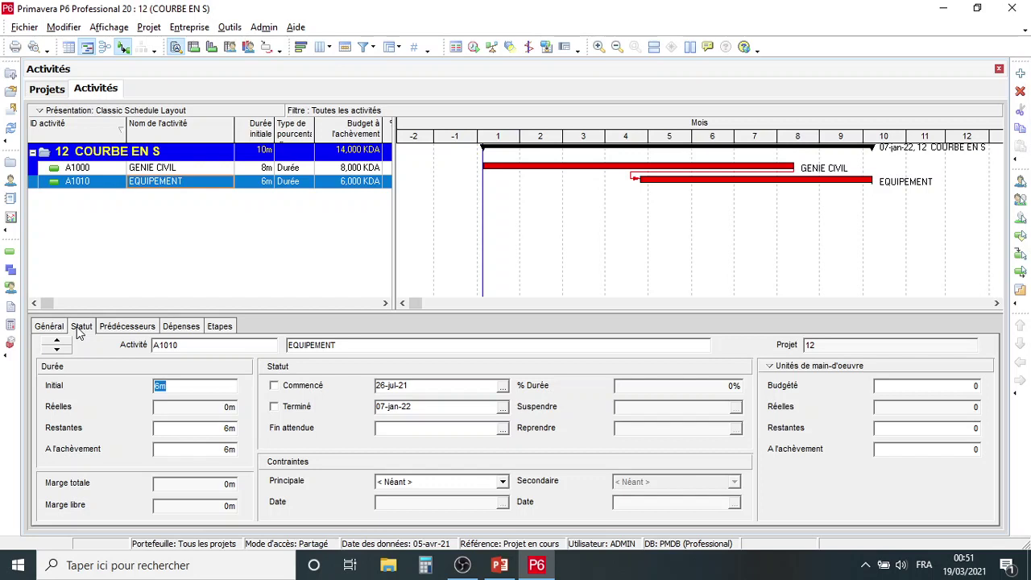
{"action": "left_click", "coordinate": [212, 167]}
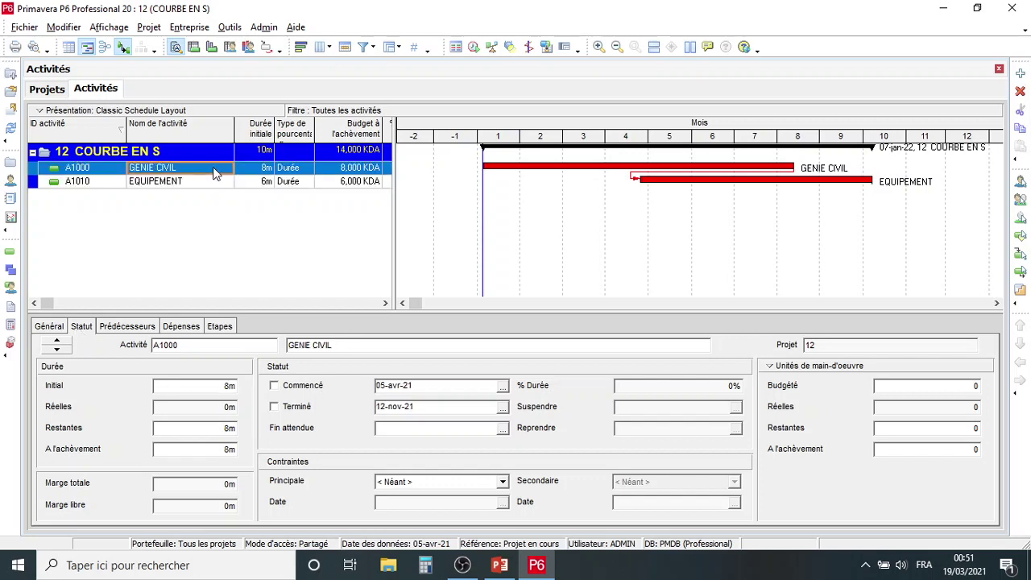
{"action": "left_click", "coordinate": [274, 385]}
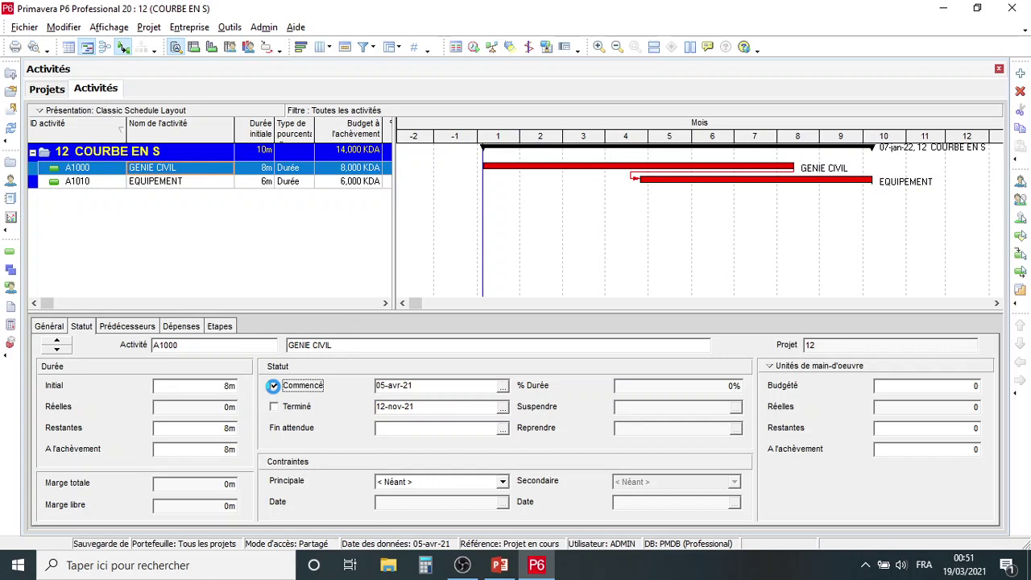
{"action": "left_click", "coordinate": [196, 186]}
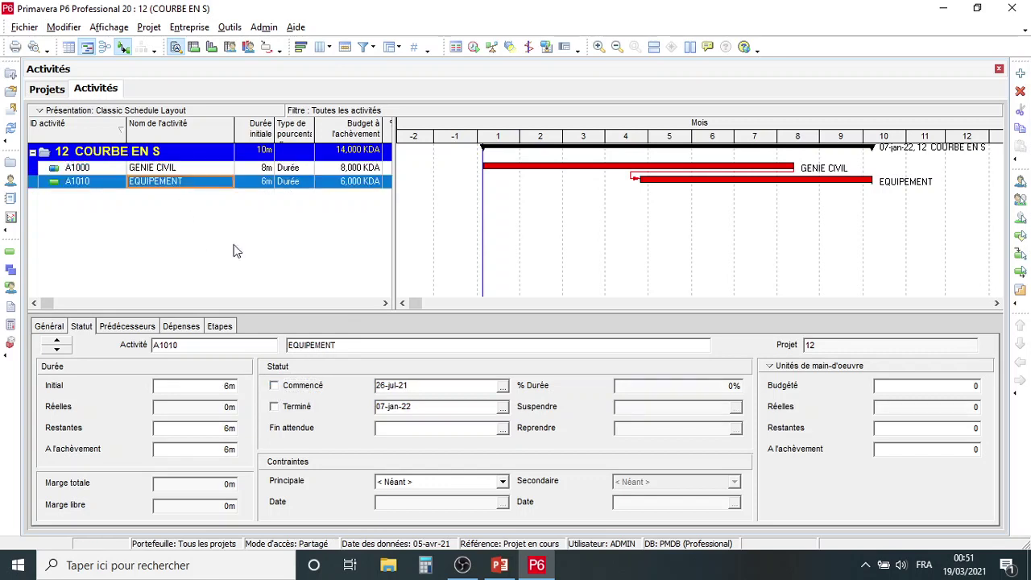
{"action": "left_click", "coordinate": [275, 386]}
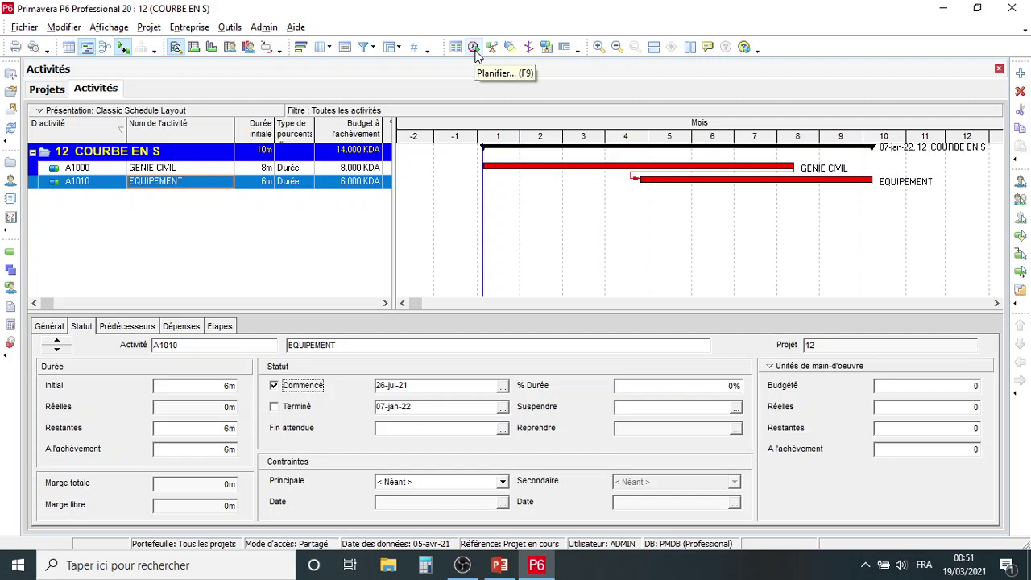
- Bring up the progress update settings (Mise à jour de l'avancement) and place the dialog clear of the Gantt bars
{"action": "left_click", "coordinate": [229, 27]}
{"action": "left_click", "coordinate": [264, 27]}
{"action": "left_click", "coordinate": [205, 25]}
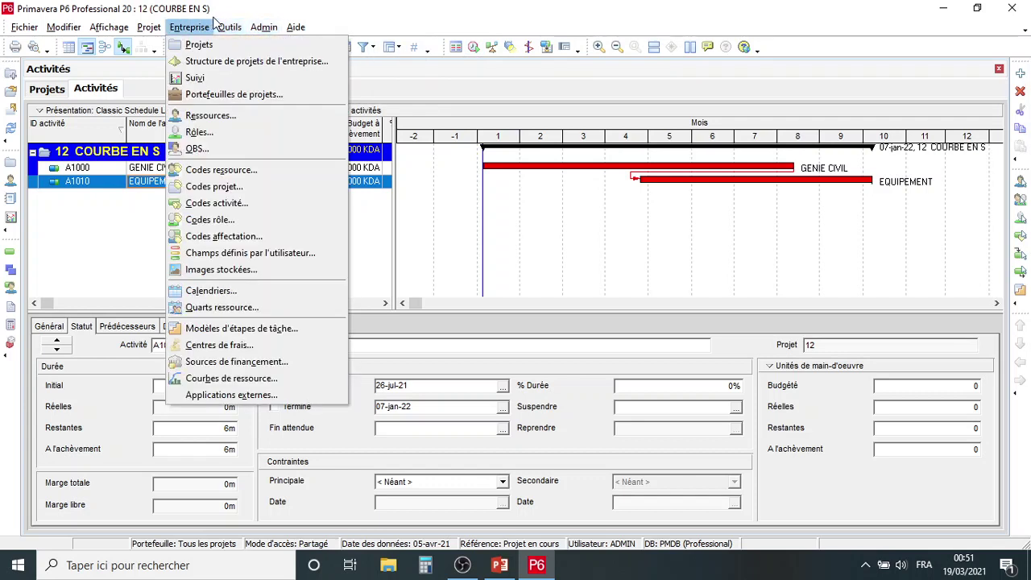
{"action": "mouse_move", "coordinate": [229, 27]}
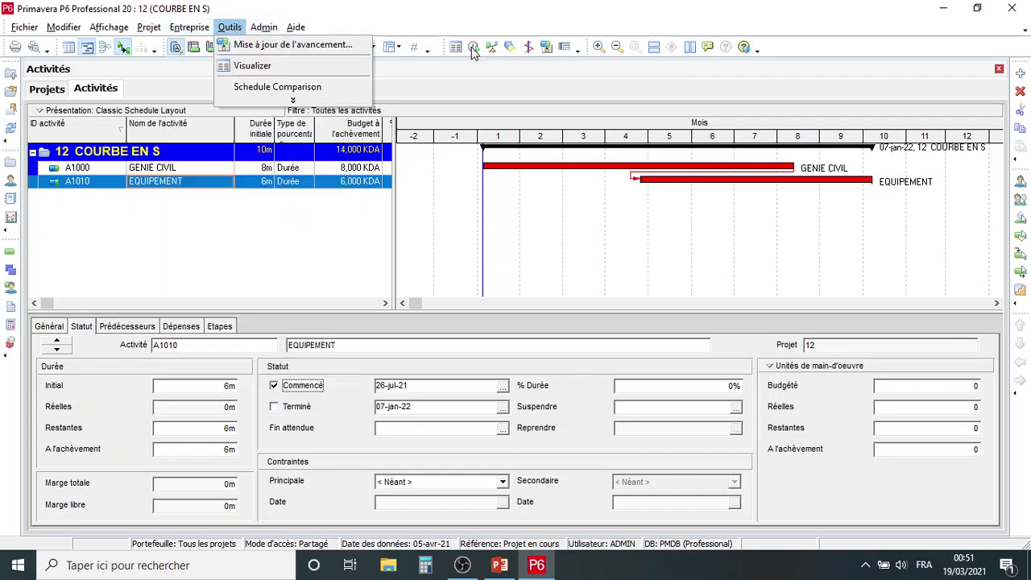
{"action": "left_click", "coordinate": [319, 46]}
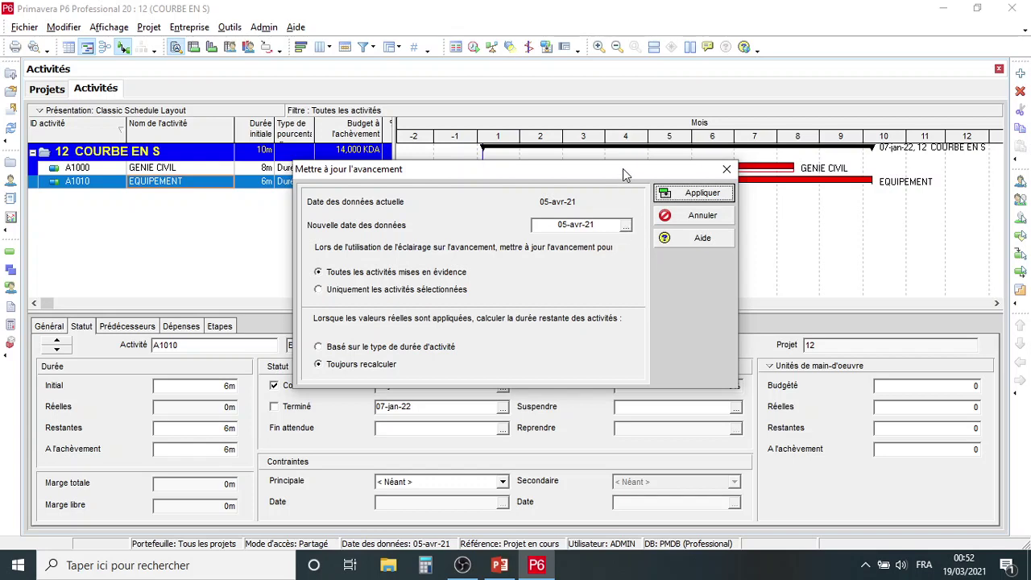
{"action": "left_click_drag", "start_coordinate": [622, 170], "coordinate": [611, 211]}
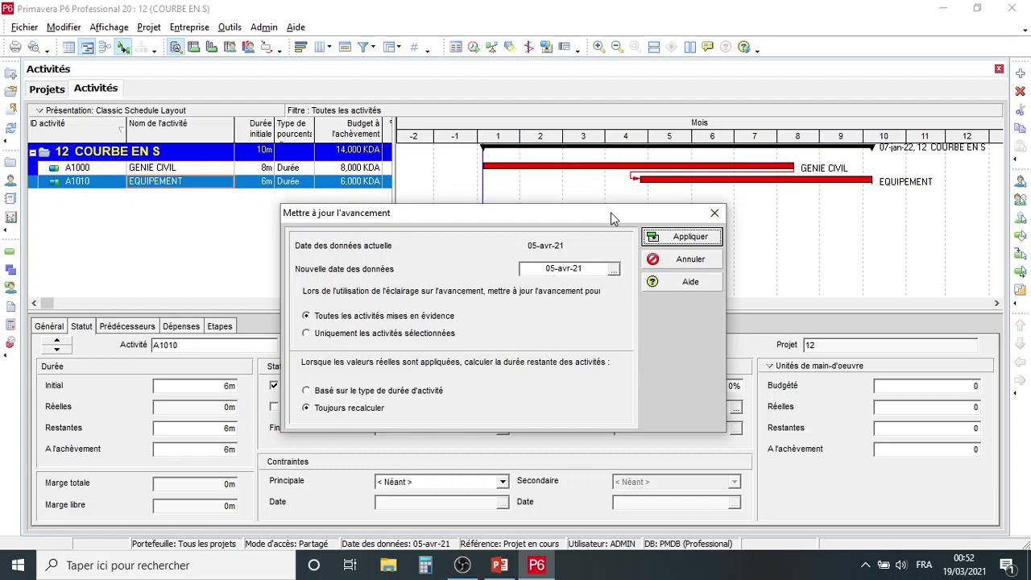
- Set the new data date to 18-oct-21 and apply the progress update to all highlighted activities, always recalculating remaining durations
{"action": "left_click", "coordinate": [613, 269]}
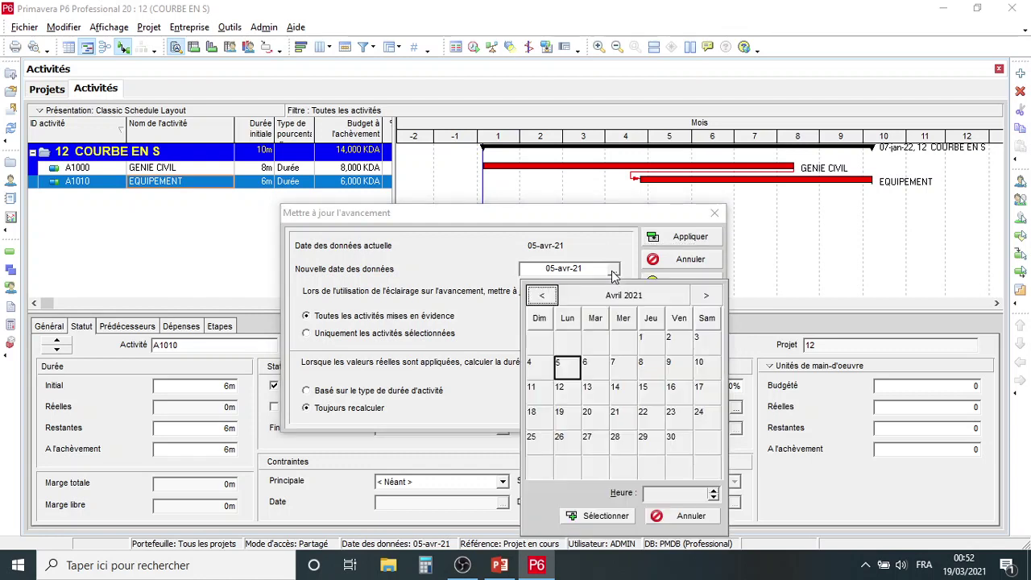
{"action": "left_click", "coordinate": [706, 296]}
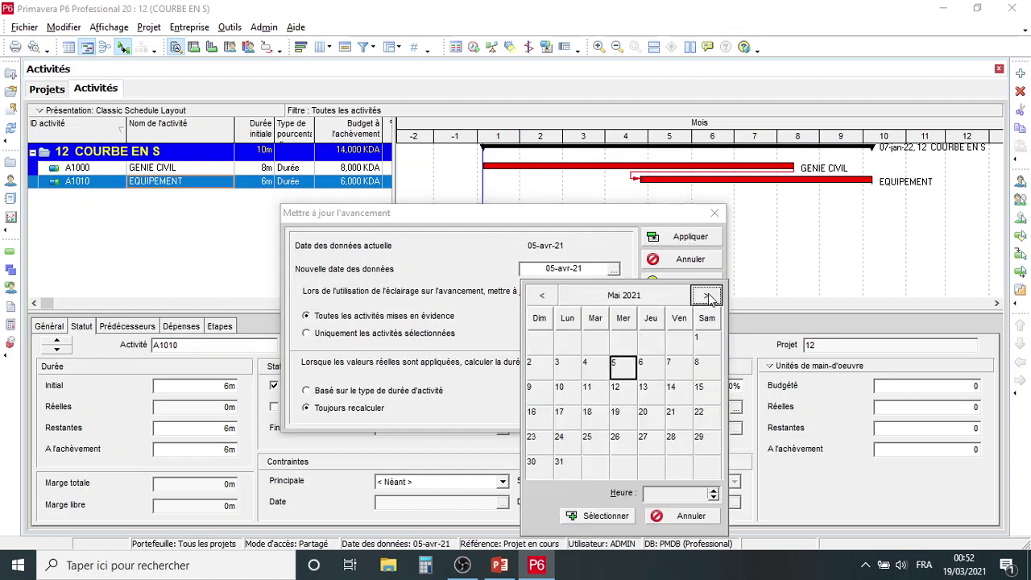
{"action": "left_click", "coordinate": [707, 295]}
{"action": "left_click", "coordinate": [707, 295]}
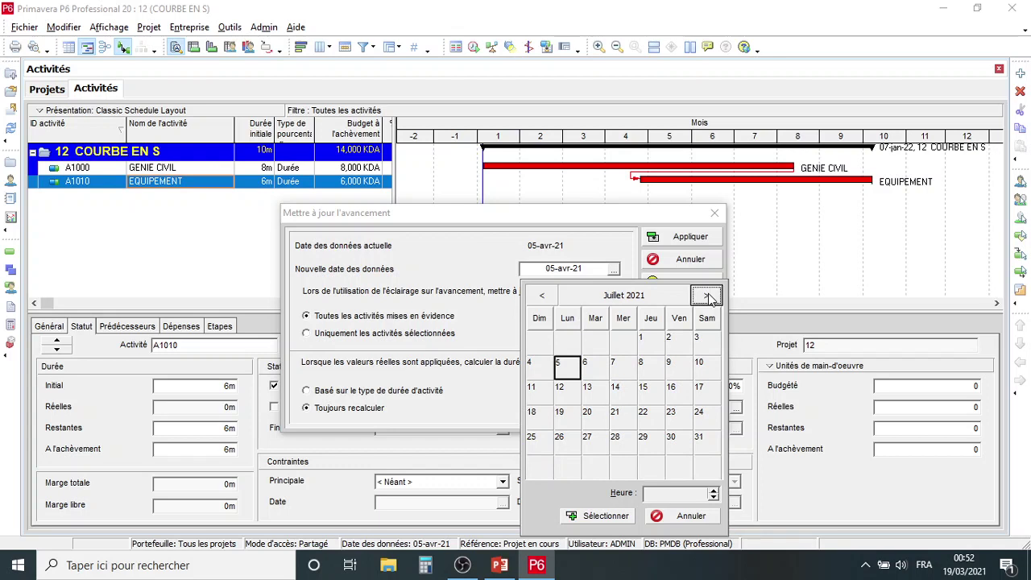
{"action": "left_click", "coordinate": [706, 295]}
{"action": "left_click", "coordinate": [707, 296]}
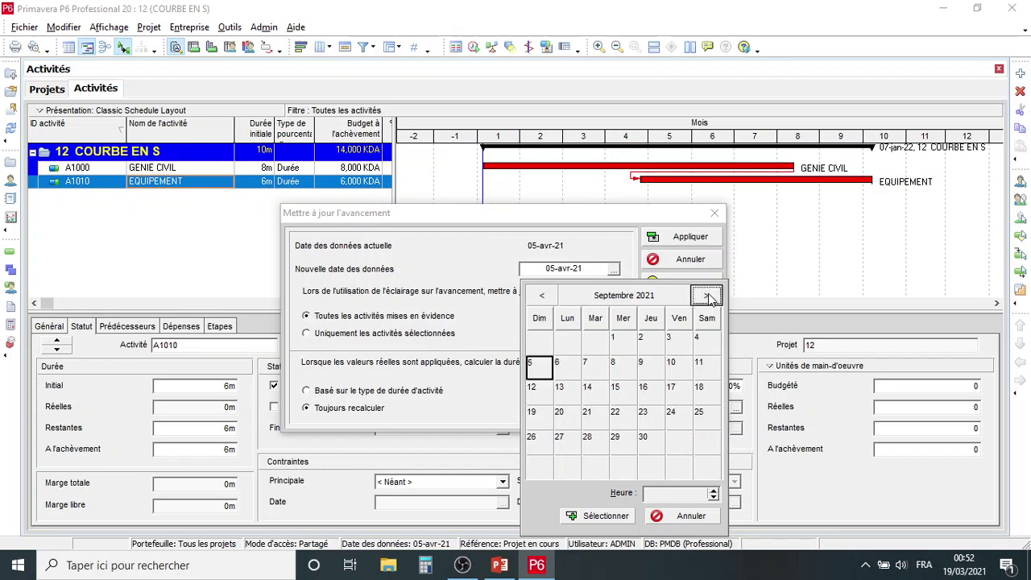
{"action": "left_click", "coordinate": [707, 296]}
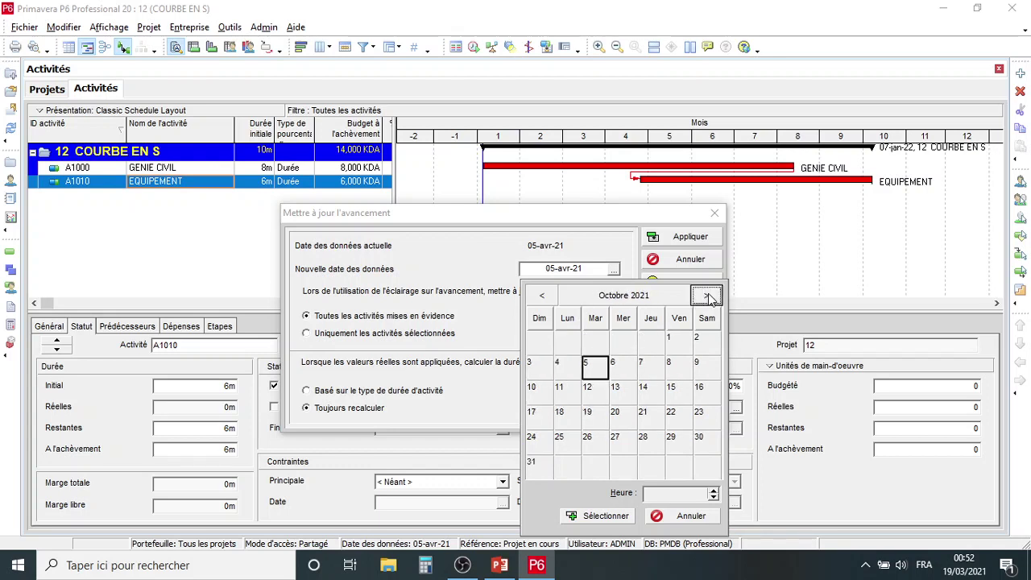
{"action": "left_click", "coordinate": [565, 425]}
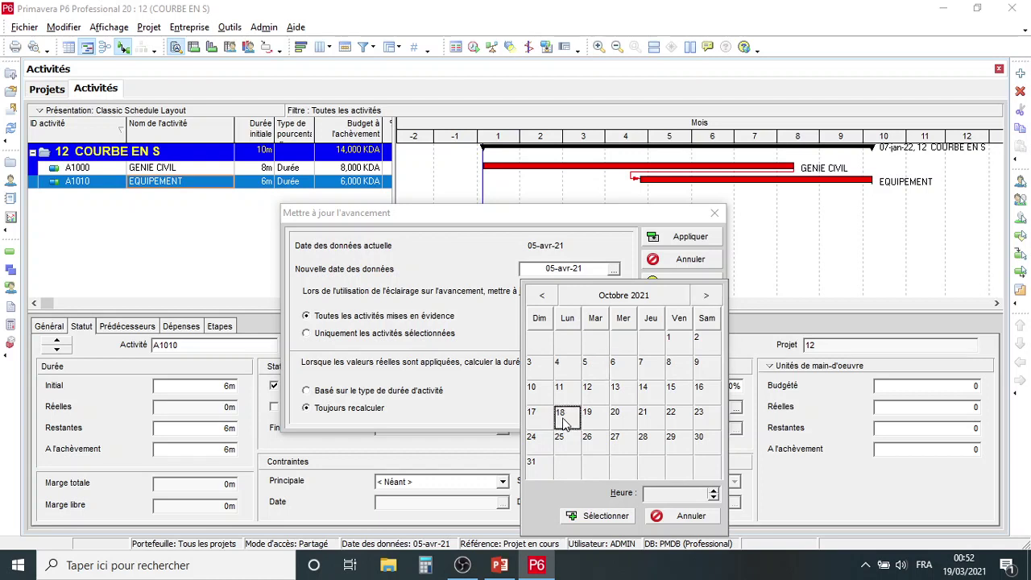
{"action": "left_click", "coordinate": [604, 516]}
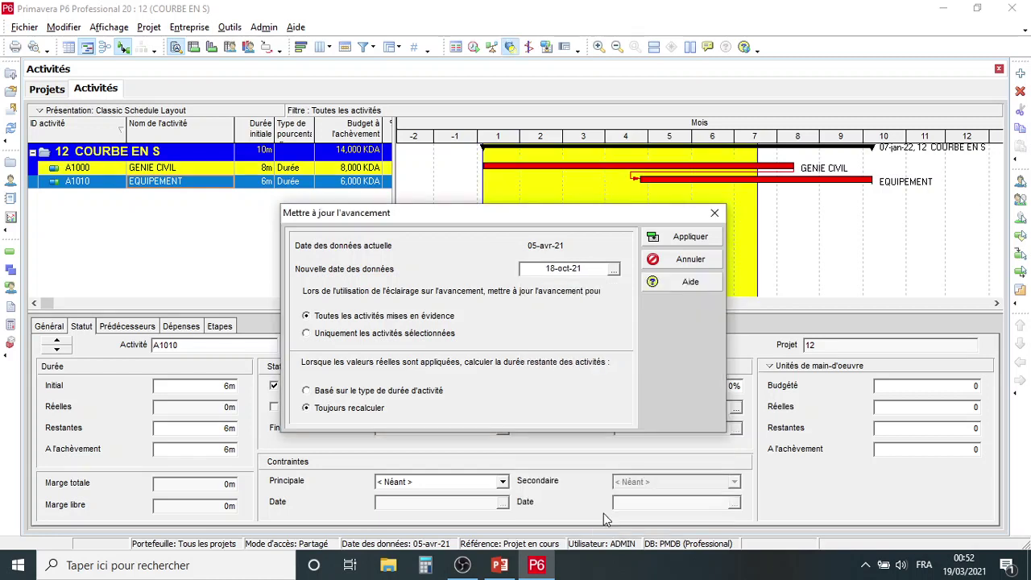
{"action": "left_click", "coordinate": [662, 239]}
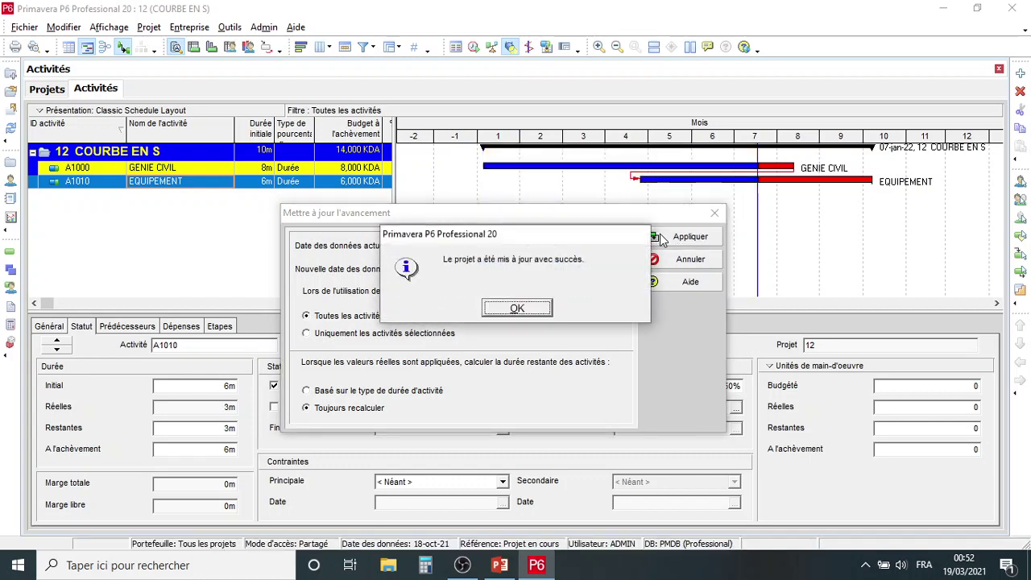
{"action": "left_click", "coordinate": [521, 309]}
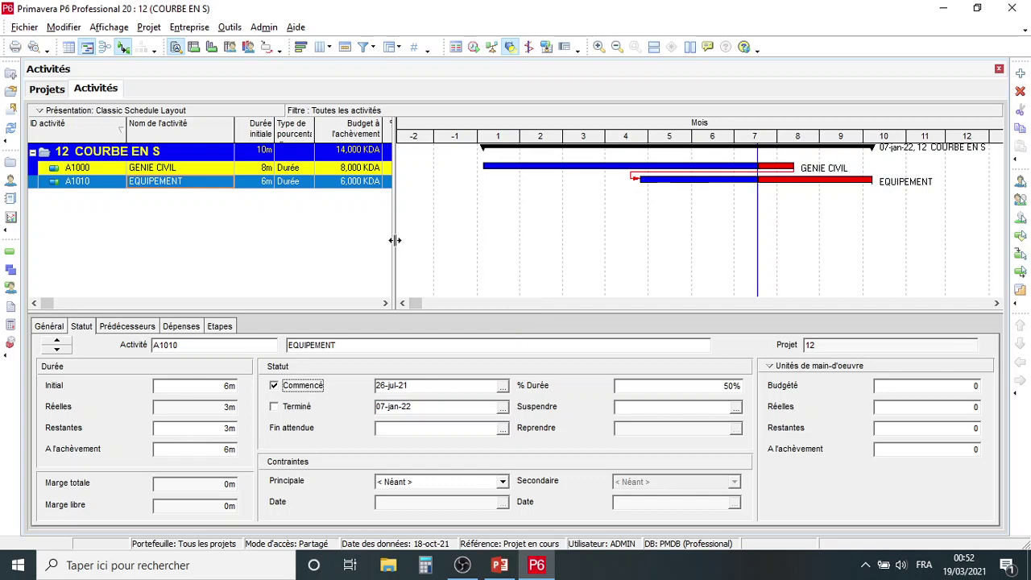
- Widen the activity table to expose the physical and performance % complete columns, and review the selected columns without changing them
{"action": "left_click_drag", "start_coordinate": [394, 240], "coordinate": [468, 232]}
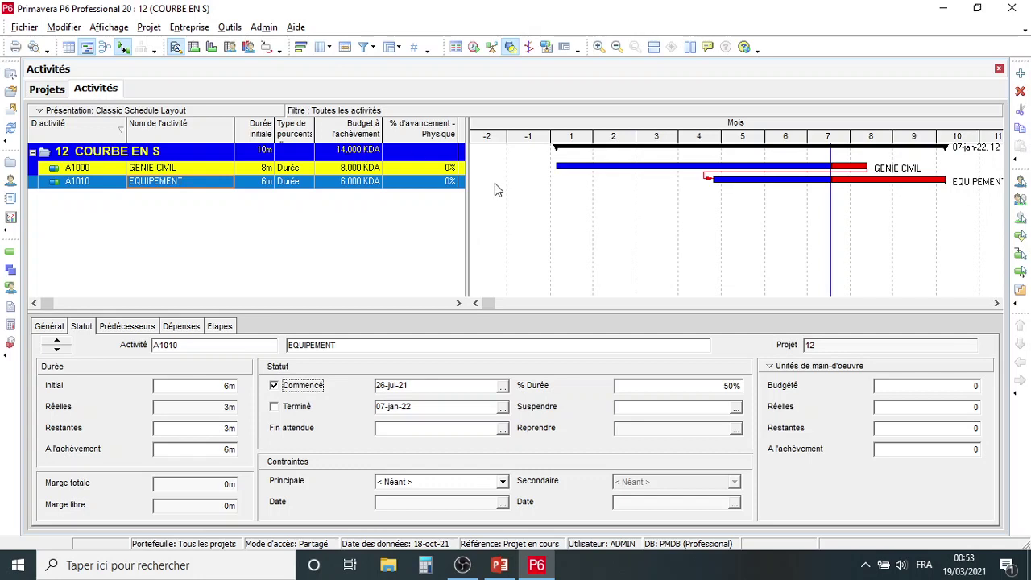
{"action": "left_click_drag", "start_coordinate": [465, 193], "coordinate": [545, 188]}
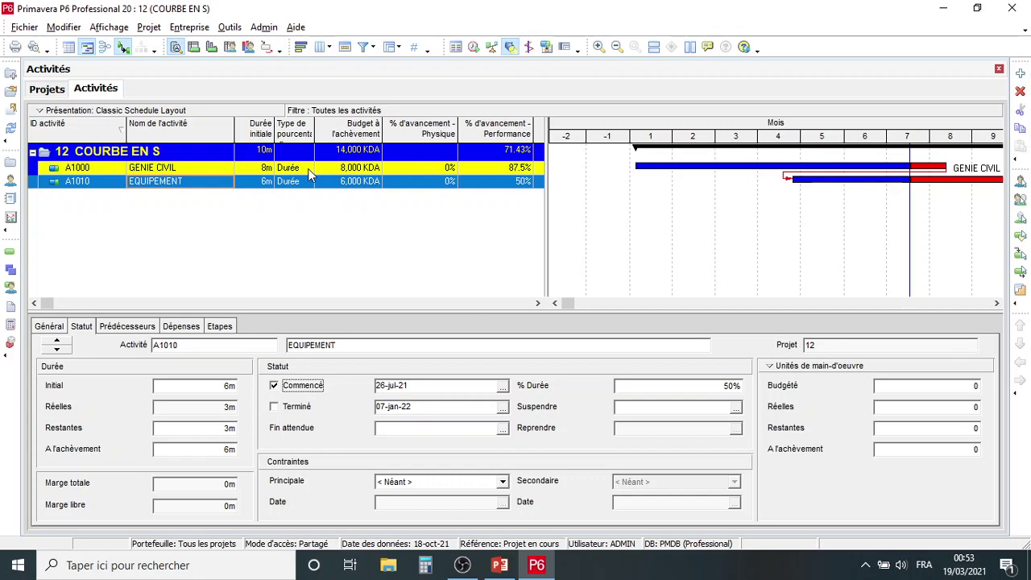
{"action": "right_click", "coordinate": [430, 136]}
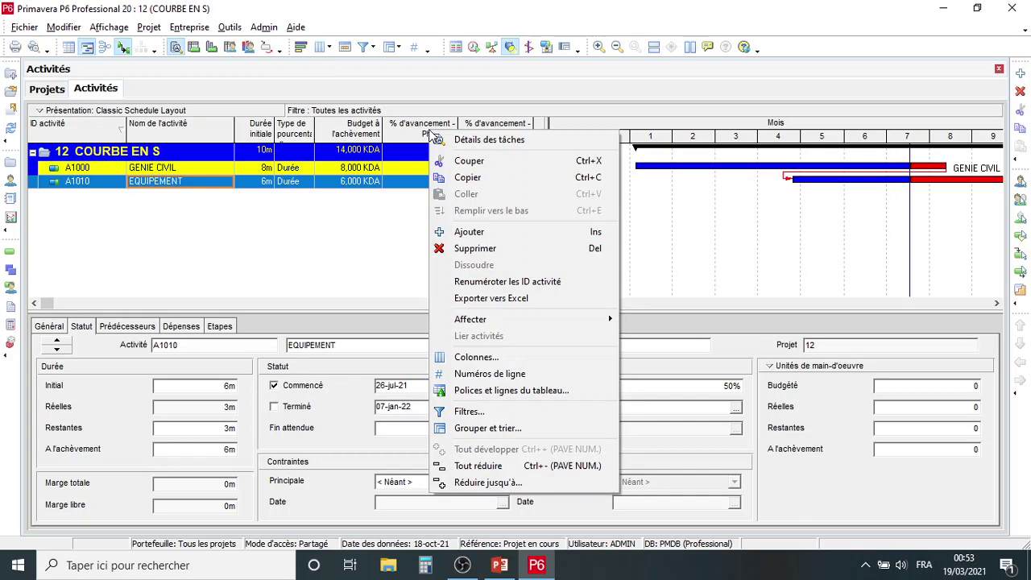
{"action": "left_click", "coordinate": [477, 358]}
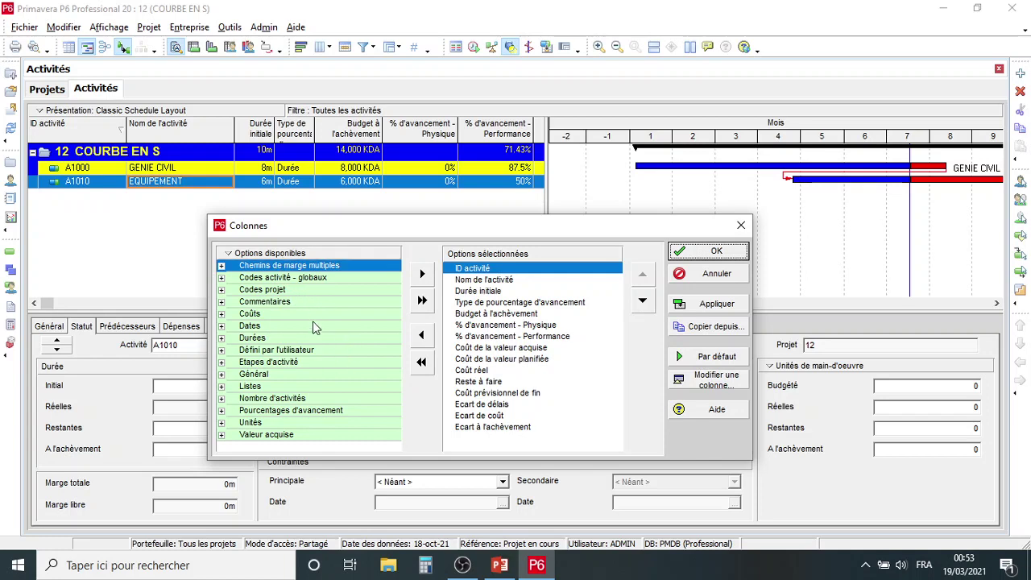
{"action": "left_click", "coordinate": [718, 250]}
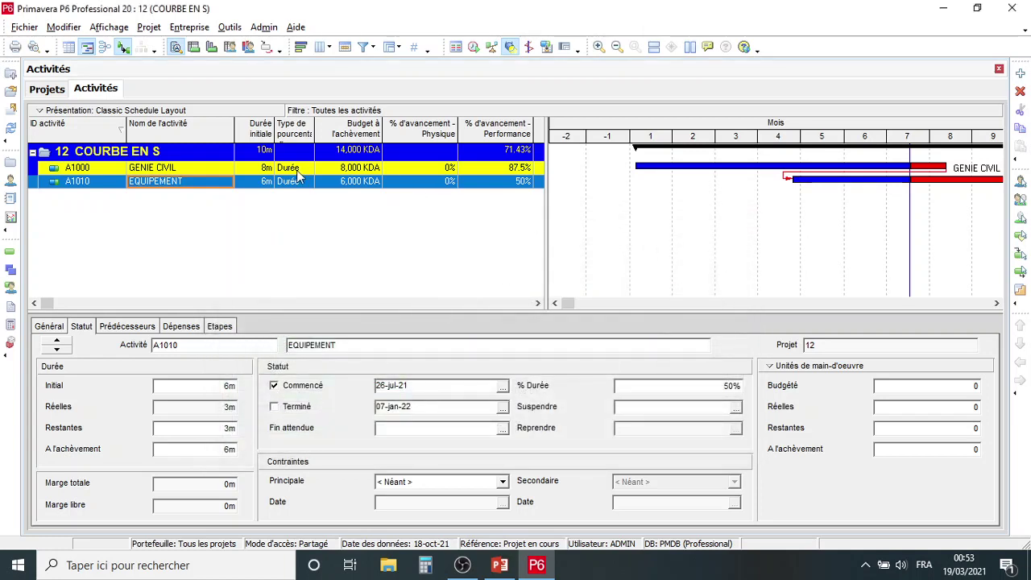
- Set the percent complete type to Physique for both GENIE CIVIL and EQUIPEMENT
{"action": "left_click", "coordinate": [297, 171]}
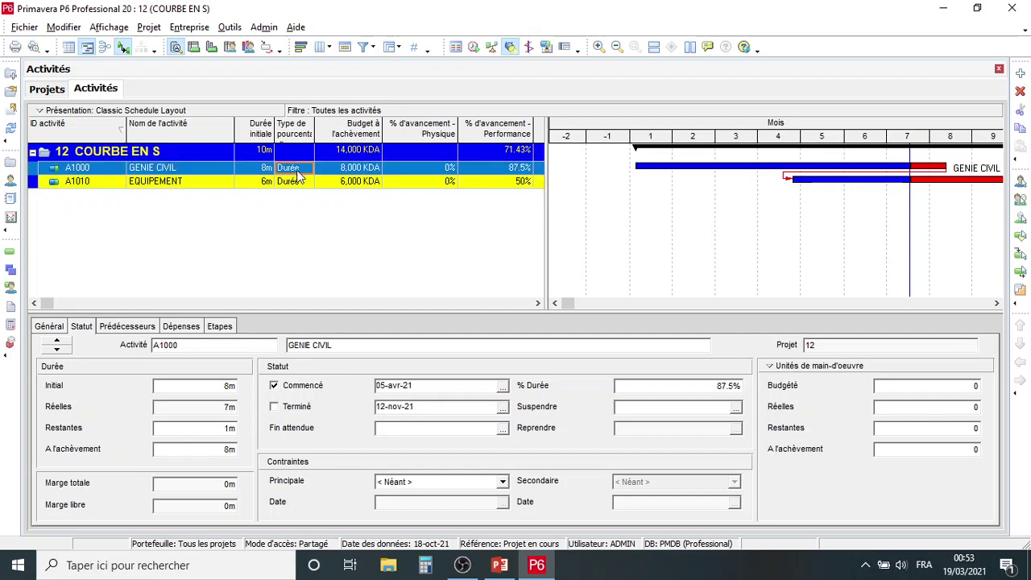
{"action": "left_click", "coordinate": [296, 171]}
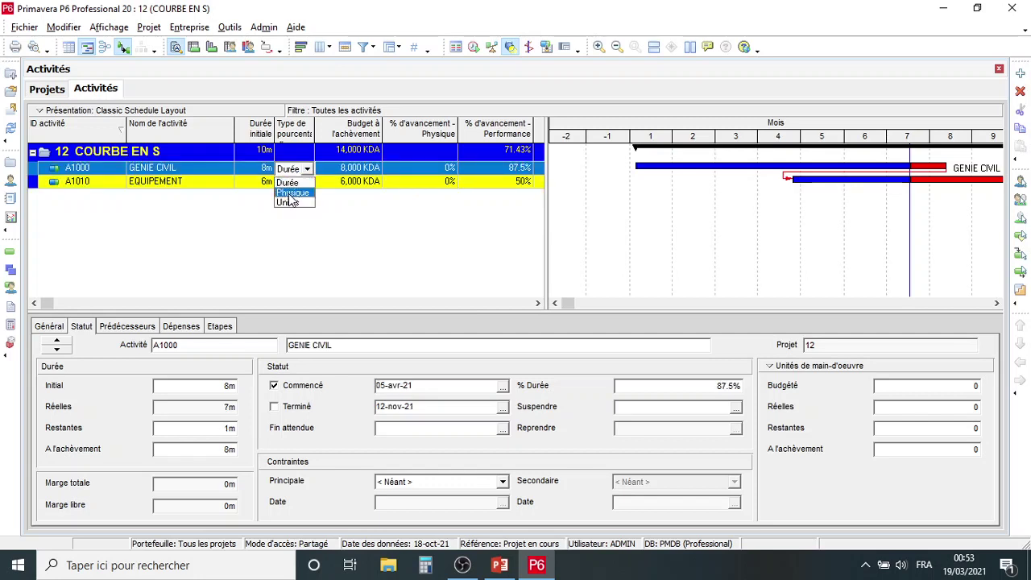
{"action": "left_click", "coordinate": [288, 193]}
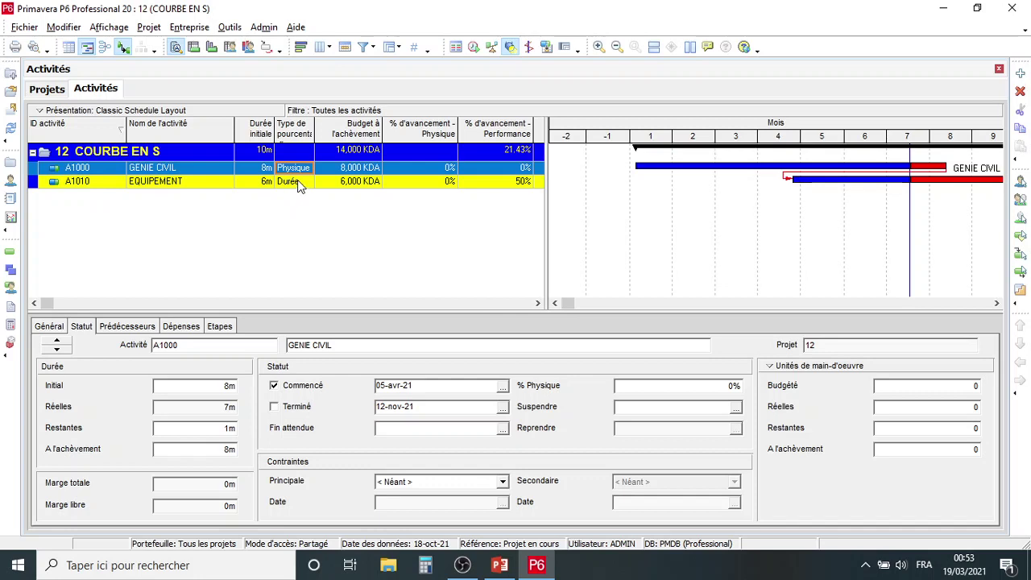
{"action": "left_click", "coordinate": [298, 183]}
{"action": "left_click", "coordinate": [297, 183]}
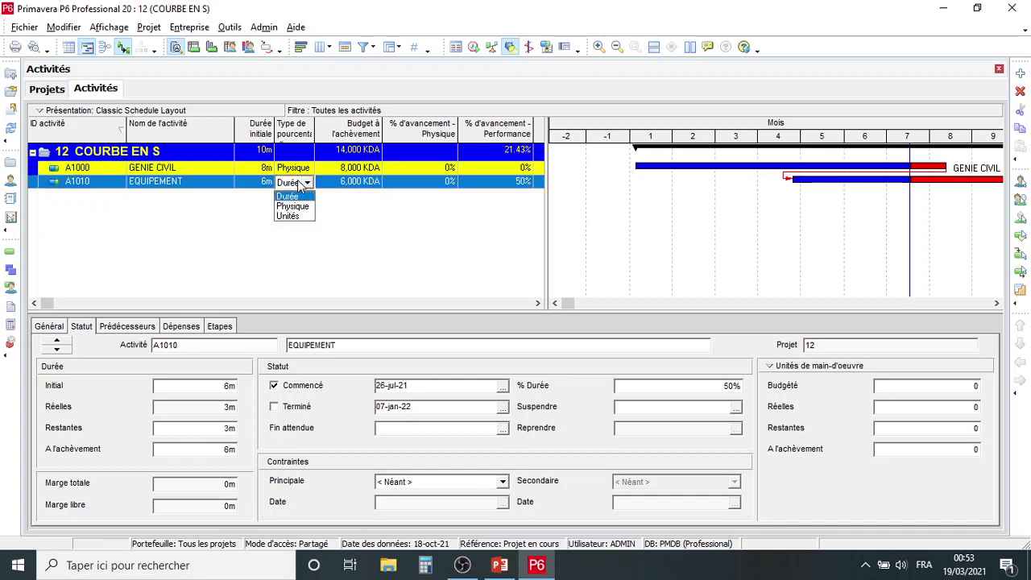
{"action": "left_click", "coordinate": [297, 208]}
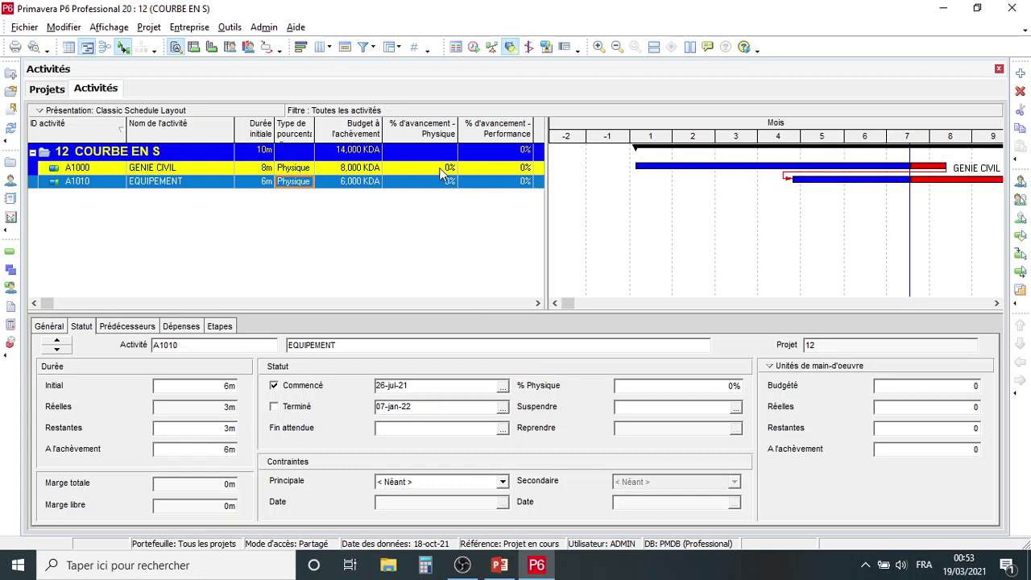
- Enter the physical % complete as 80% for GENIE CIVIL and 45% for EQUIPEMENT
{"action": "left_click", "coordinate": [441, 169]}
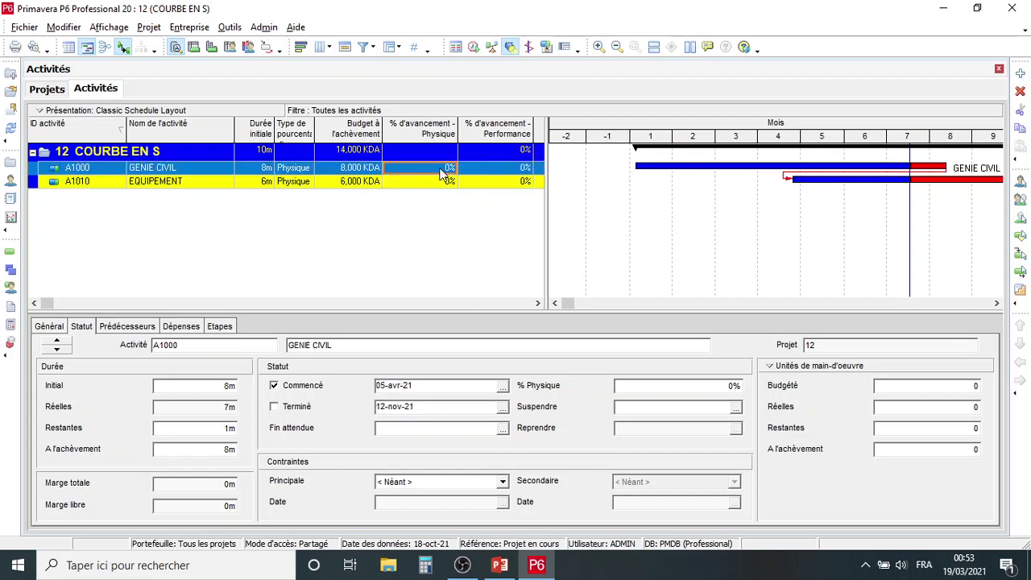
{"action": "type", "text": "80"}
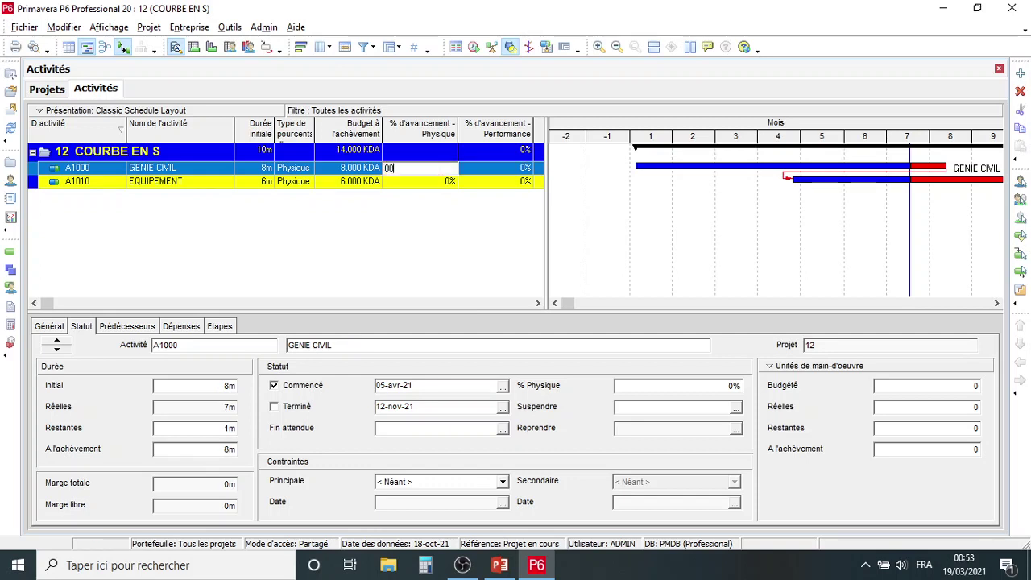
{"action": "left_click", "coordinate": [433, 184]}
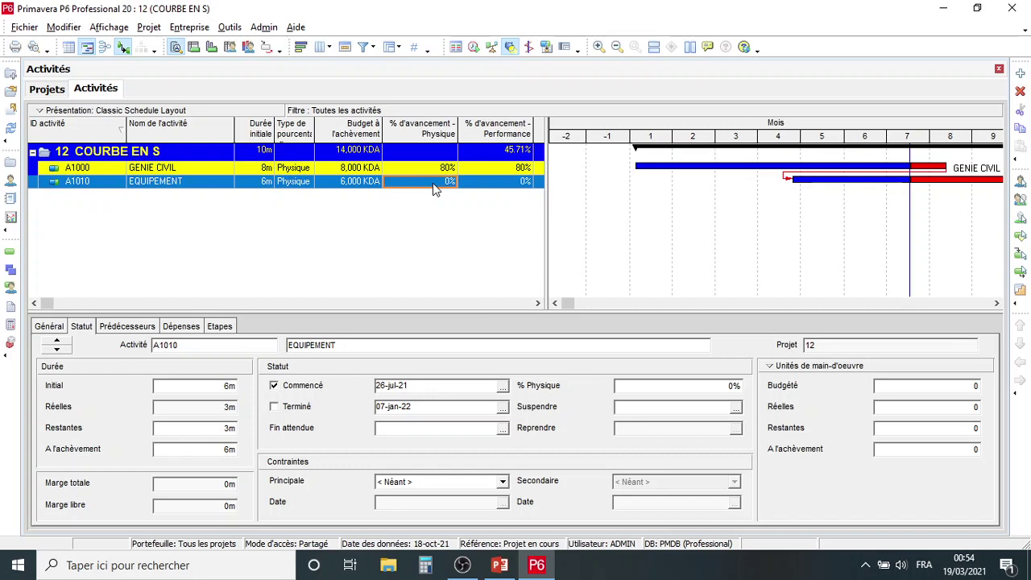
{"action": "type", "text": "45"}
{"action": "left_click", "coordinate": [489, 185]}
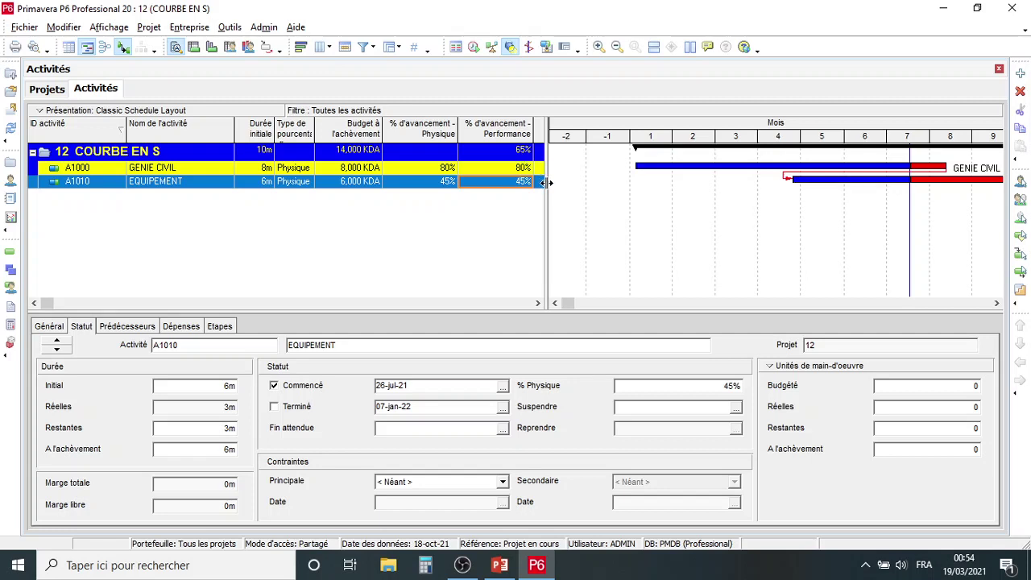
- Examine the earned value, planned value, actual cost and variance columns, widening the activity table to fit them through Ecart à l'achèvement
{"action": "left_click_drag", "start_coordinate": [545, 182], "coordinate": [586, 180]}
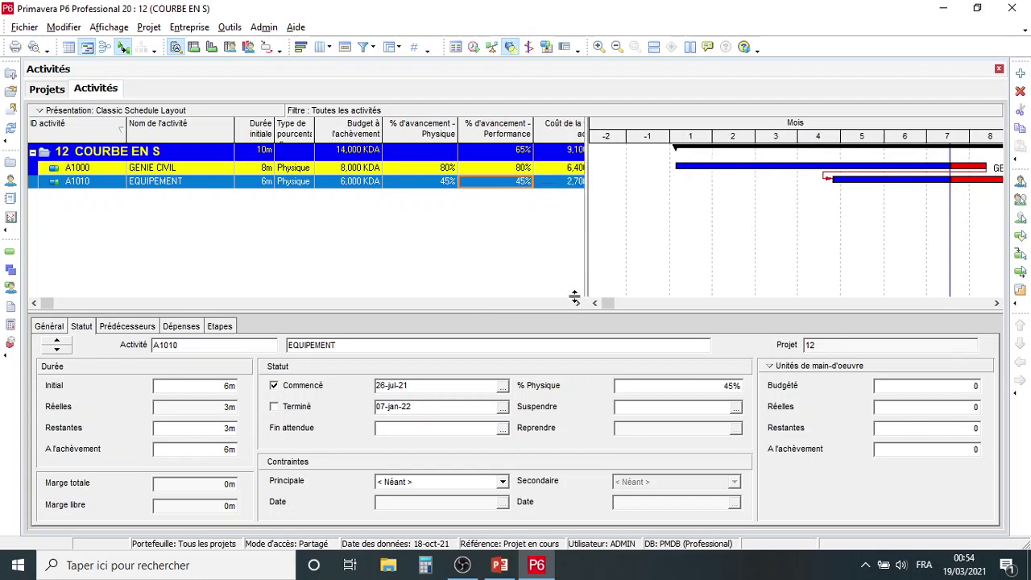
{"action": "left_click", "coordinate": [577, 303]}
{"action": "left_click", "coordinate": [577, 303]}
{"action": "left_click", "coordinate": [577, 303]}
{"action": "left_click", "coordinate": [578, 303]}
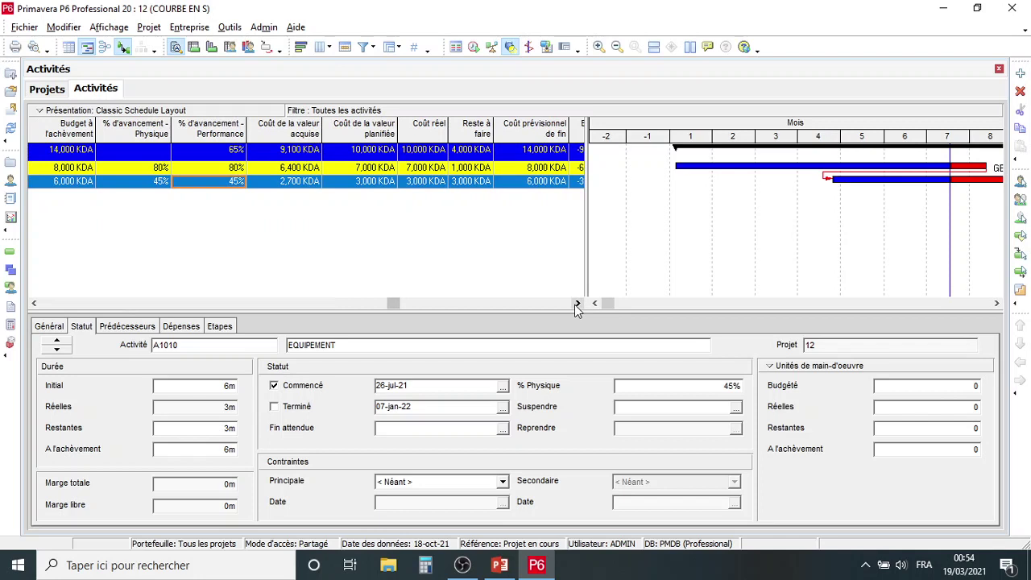
{"action": "left_click", "coordinate": [577, 303]}
{"action": "left_click_drag", "start_coordinate": [586, 239], "coordinate": [659, 229]}
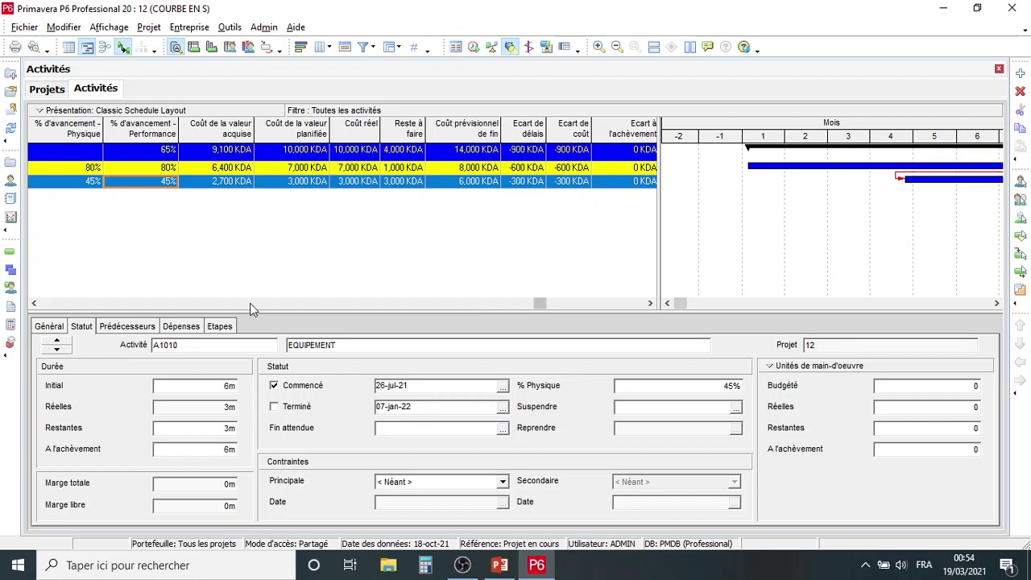
- Set the COUT expense of GENIE CIVIL to an actual cost of 6,800 KDA and a remaining cost of 1,700 KDA
{"action": "left_click", "coordinate": [182, 326]}
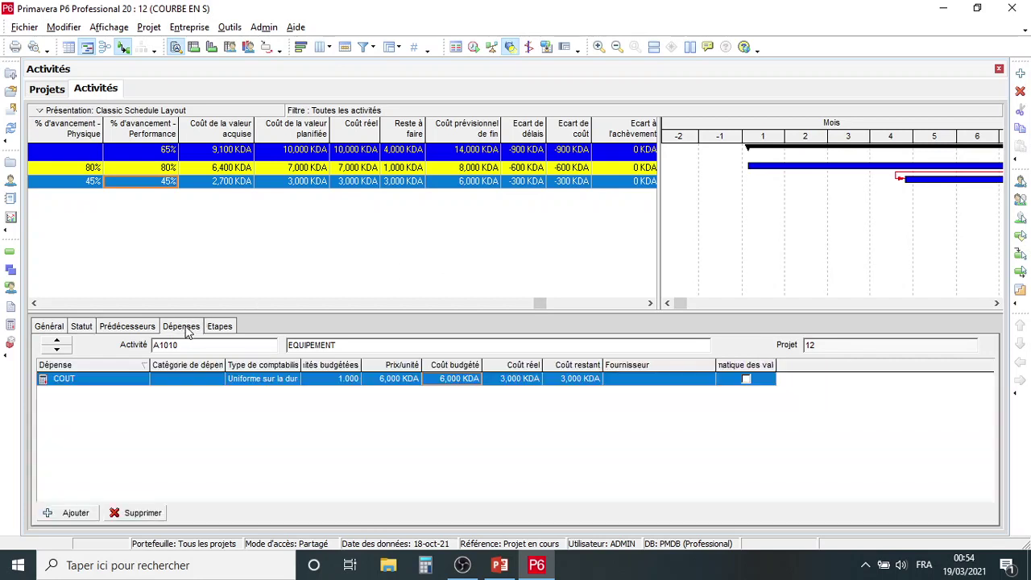
{"action": "left_click", "coordinate": [126, 168]}
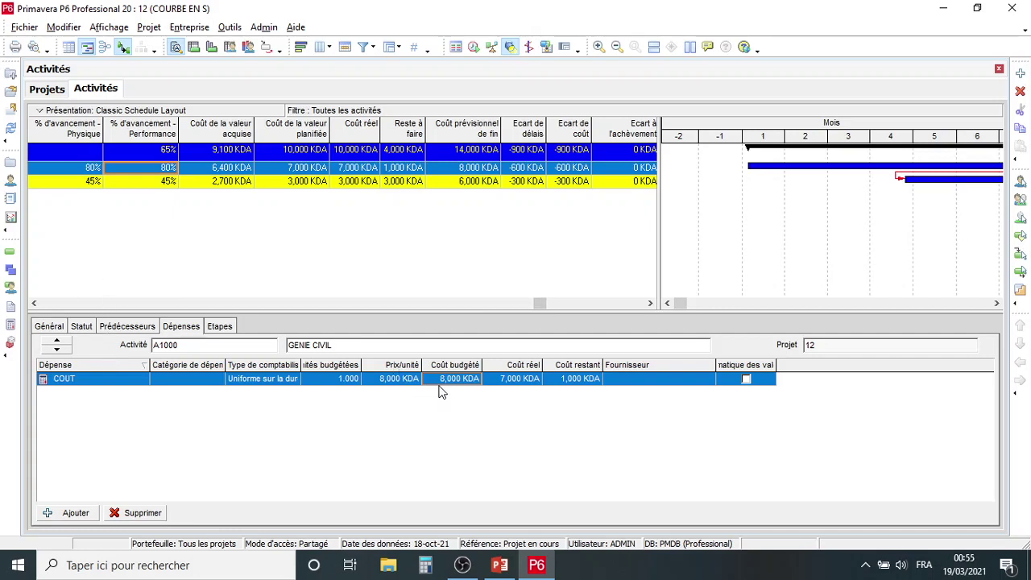
{"action": "left_click", "coordinate": [505, 379]}
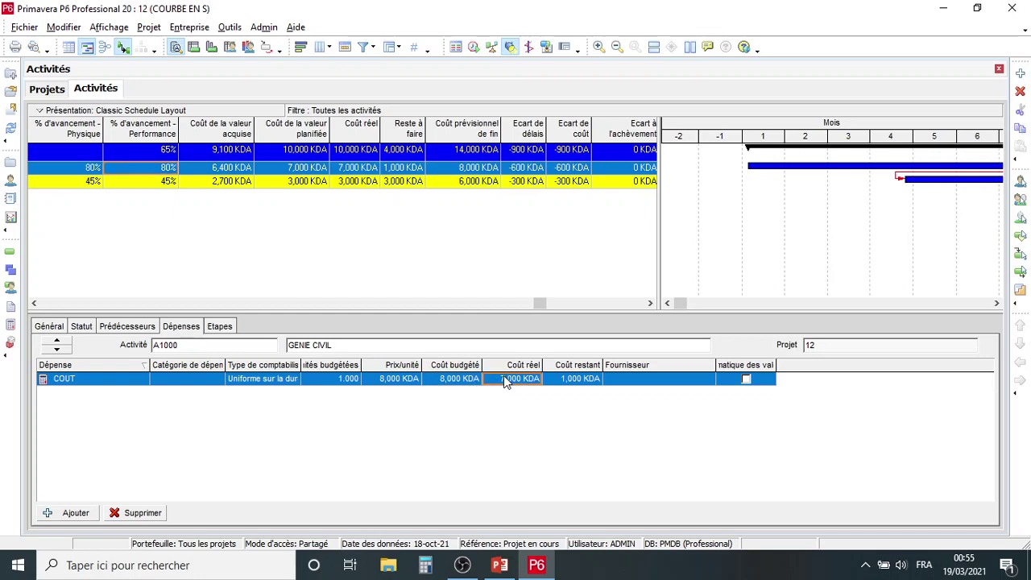
{"action": "type", "text": "6800"}
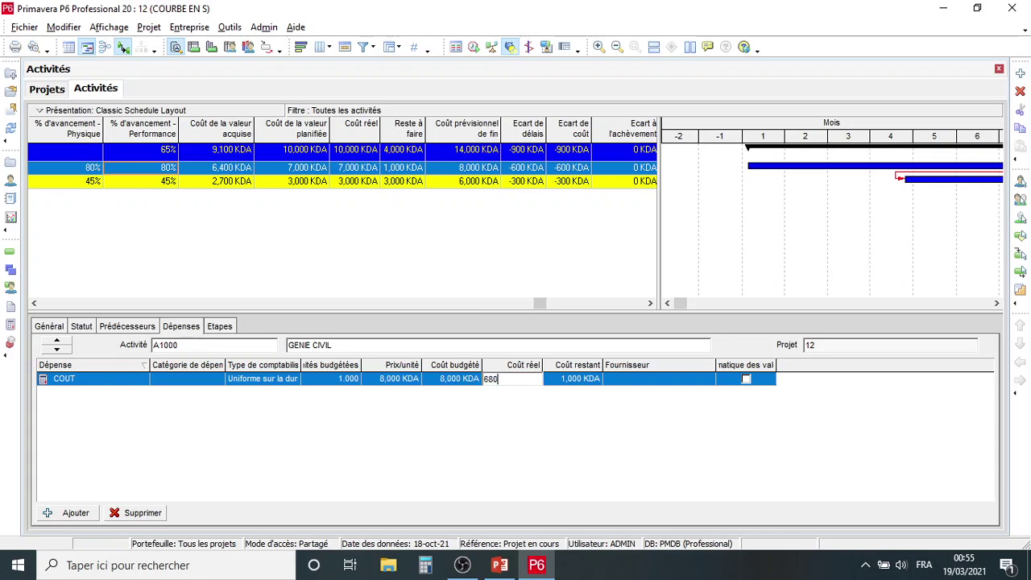
{"action": "left_click", "coordinate": [572, 385]}
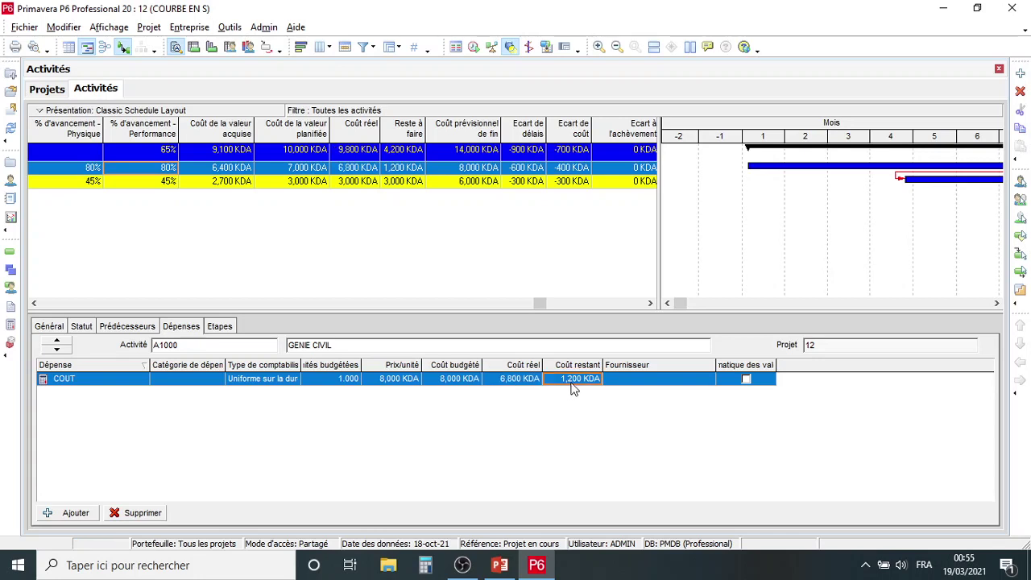
{"action": "type", "text": "1,7"}
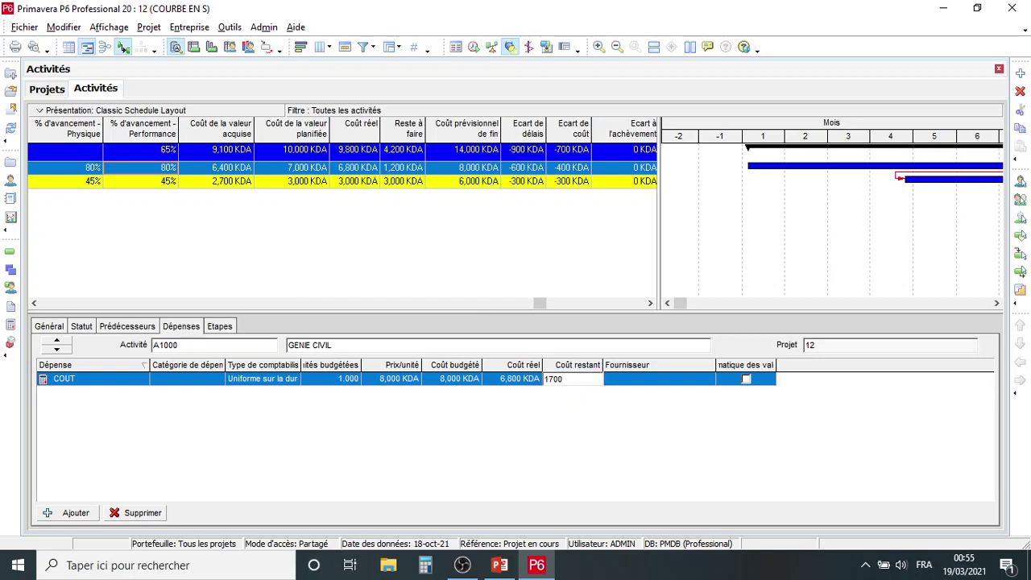
{"action": "type", "text": "00"}
{"action": "left_click", "coordinate": [590, 399]}
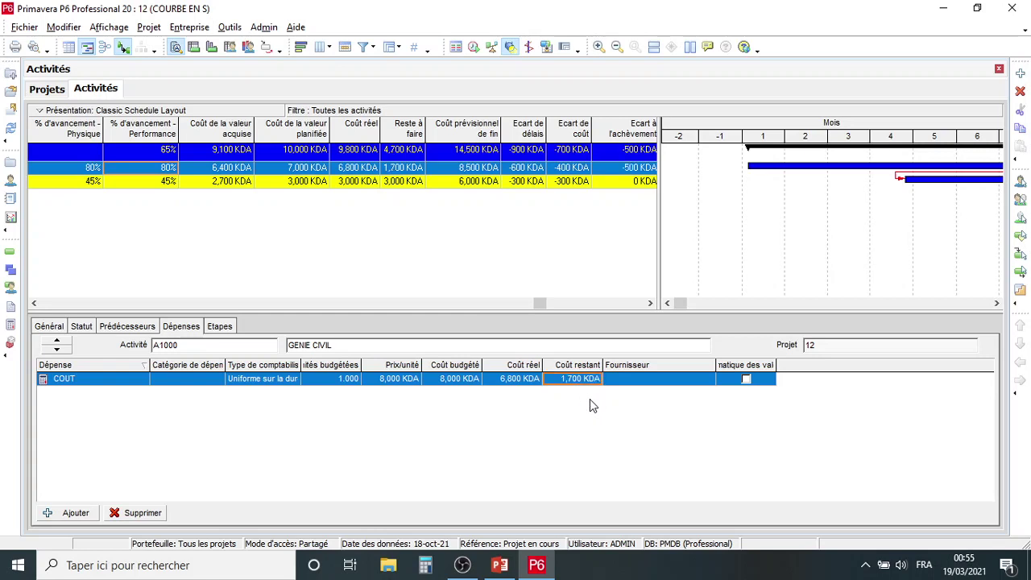
- Set the COUT expense of EQUIPEMENT to an actual cost of 2,800 KDA and a remaining cost of 3,500 KDA
{"action": "left_click", "coordinate": [202, 183]}
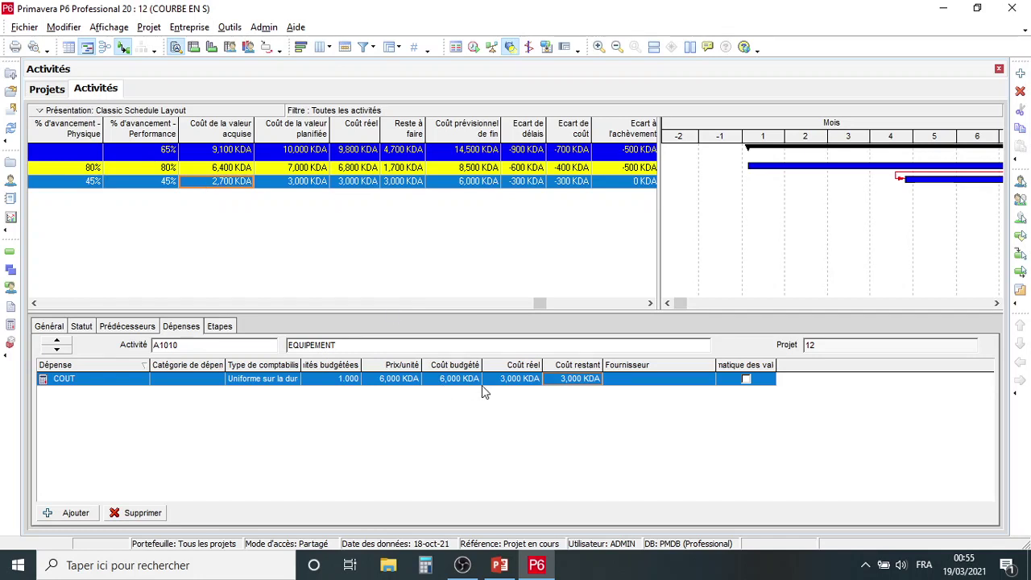
{"action": "left_click", "coordinate": [511, 378]}
{"action": "left_click", "coordinate": [511, 379]}
{"action": "type", "text": "2800"}
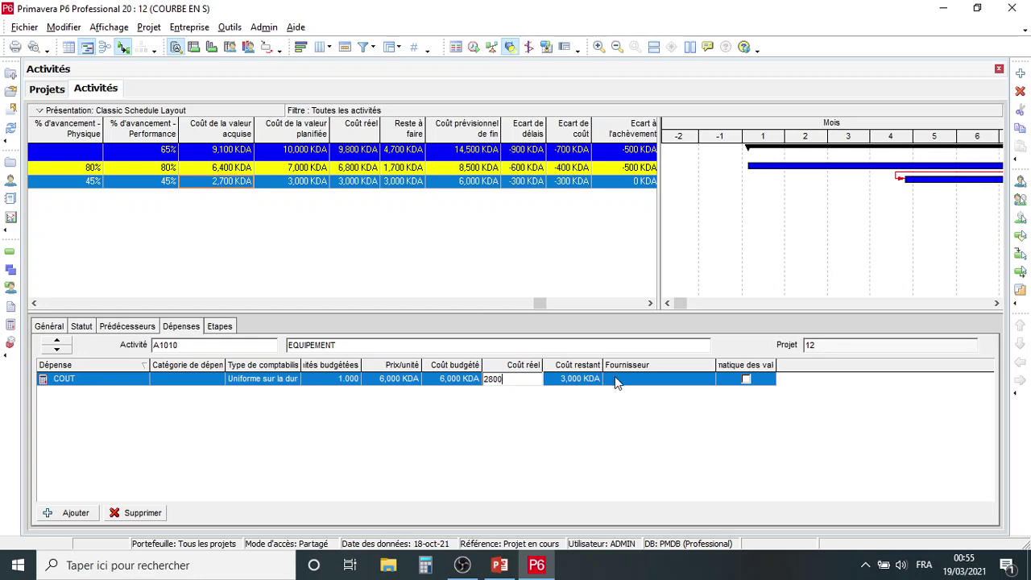
{"action": "left_click", "coordinate": [588, 384]}
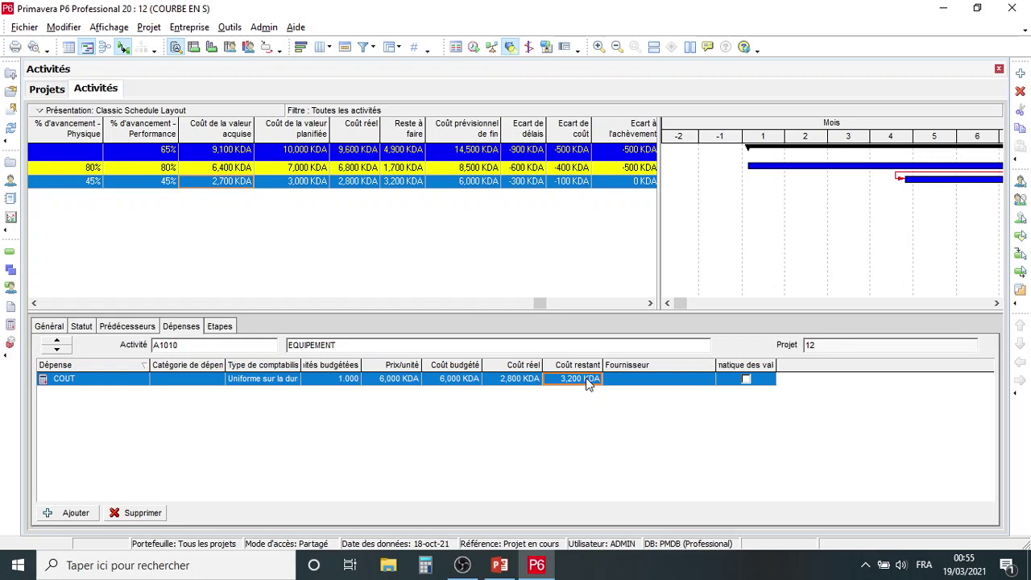
{"action": "type", "text": "350"}
- Narrow the activity table and align the Gantt timescale at month 1 so the full project span and bar labels fit
{"action": "left_click", "coordinate": [650, 304]}
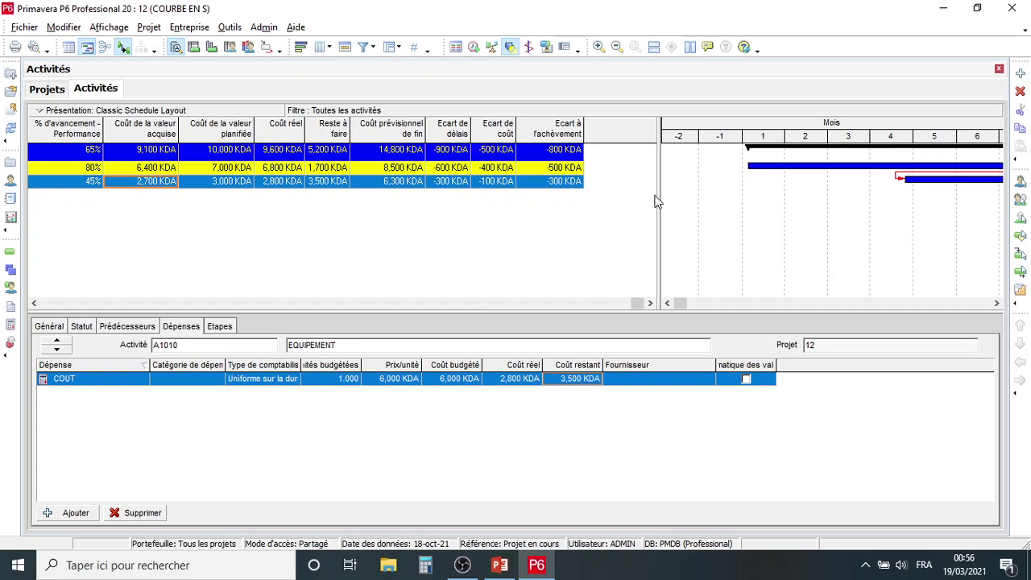
{"action": "left_click_drag", "start_coordinate": [658, 195], "coordinate": [548, 208]}
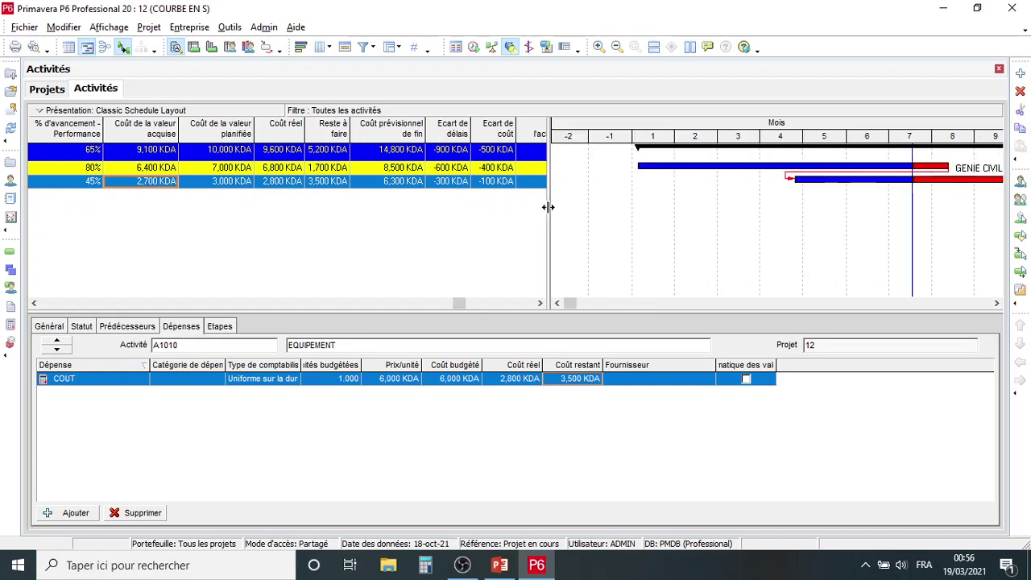
{"action": "left_click", "coordinate": [997, 304]}
{"action": "left_click", "coordinate": [996, 304]}
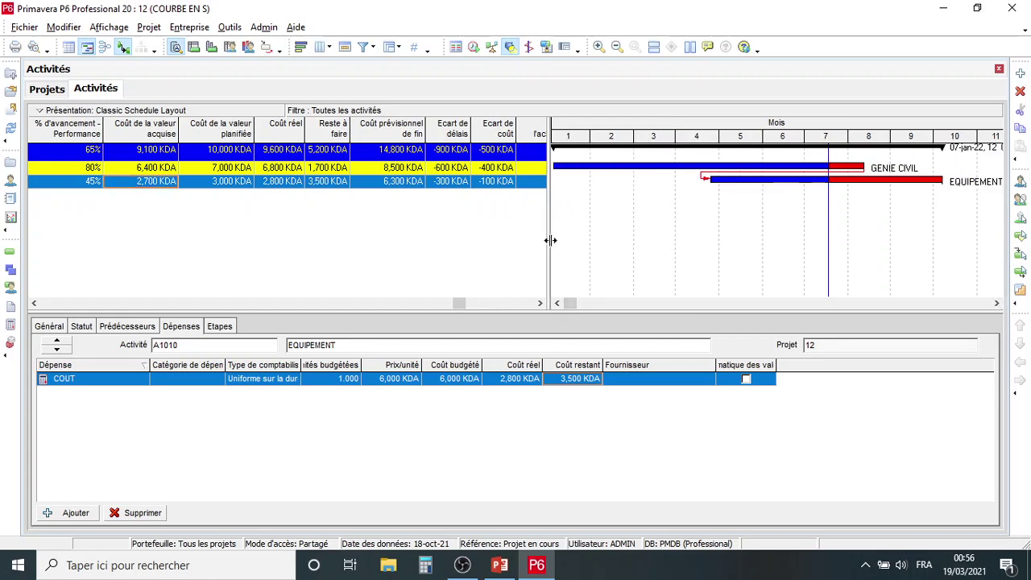
{"action": "left_click_drag", "start_coordinate": [548, 240], "coordinate": [380, 247]}
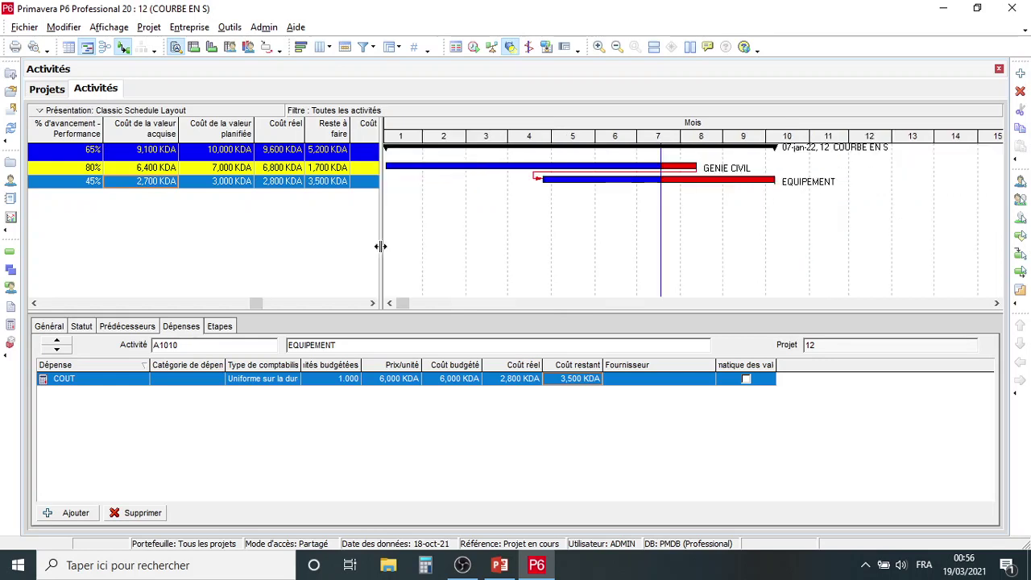
- Display the activity usage profile with its legend clear of the curves, limited to the selected activity GENIE CIVIL
{"action": "left_click", "coordinate": [212, 48]}
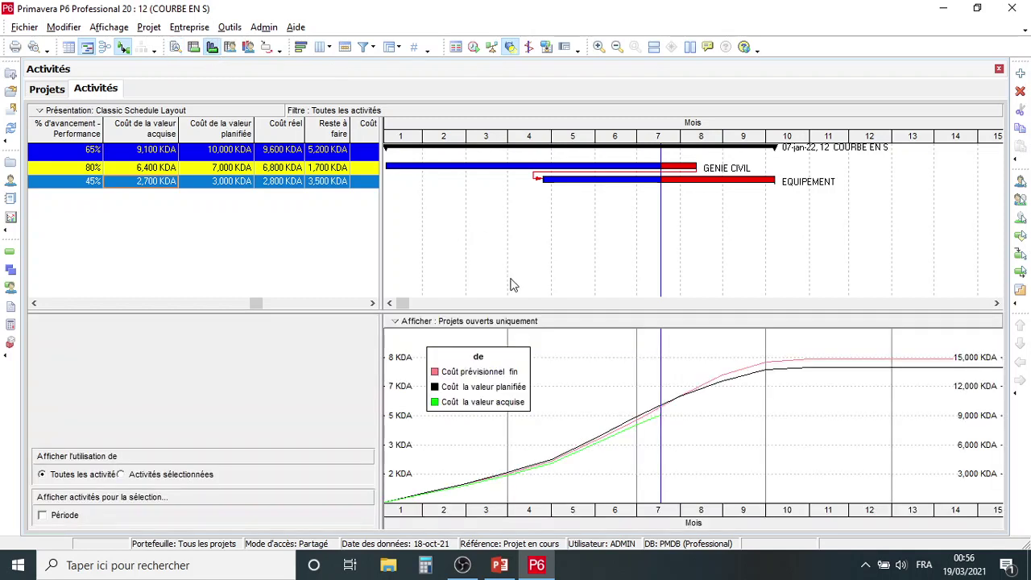
{"action": "left_click_drag", "start_coordinate": [520, 366], "coordinate": [892, 424]}
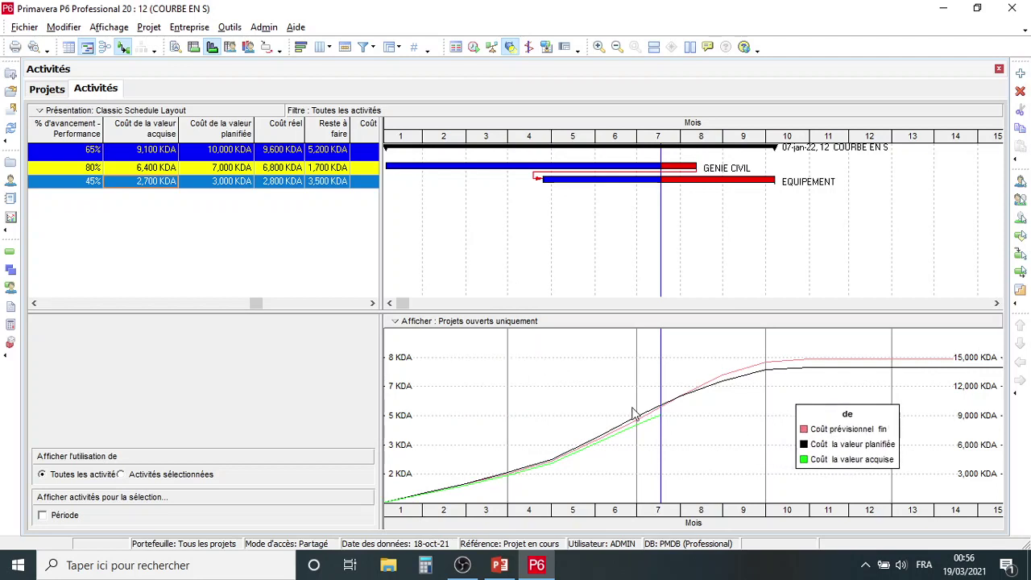
{"action": "left_click", "coordinate": [122, 475]}
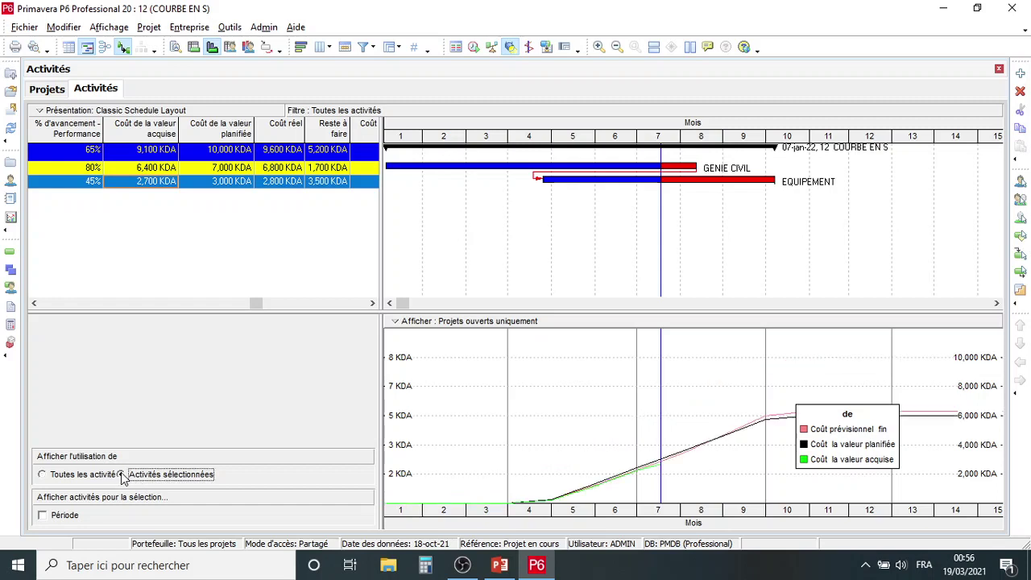
{"action": "left_click", "coordinate": [132, 169]}
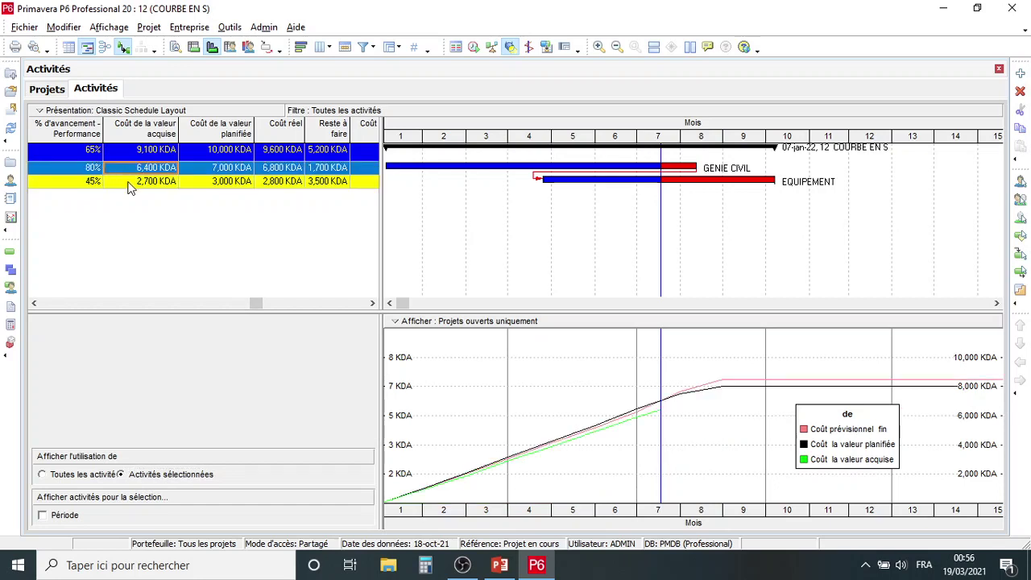
- View the cost curves of EQUIPEMENT alone and switch the activity usage profile back to all activities
{"action": "left_click", "coordinate": [129, 182]}
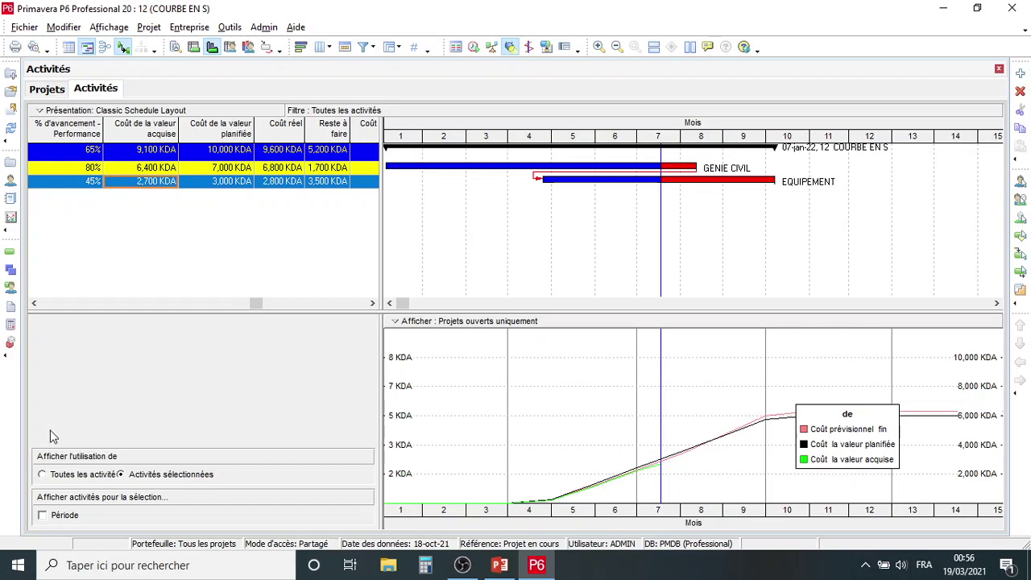
{"action": "left_click", "coordinate": [42, 475]}
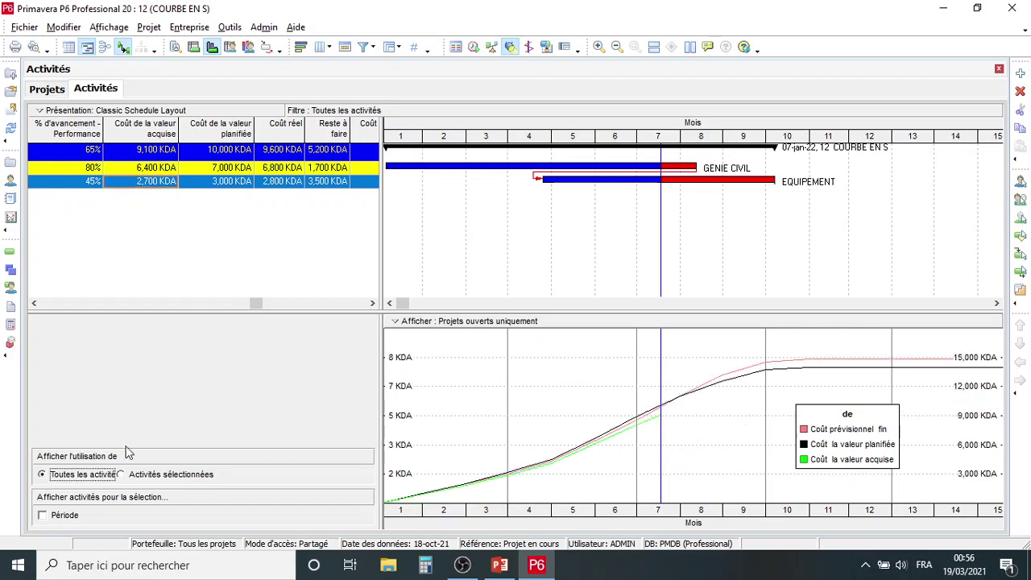
- In the activity usage profile options, try the Dépenses filter, return to Total, and reapply black to the planned value cost curve
{"action": "right_click", "coordinate": [714, 418]}
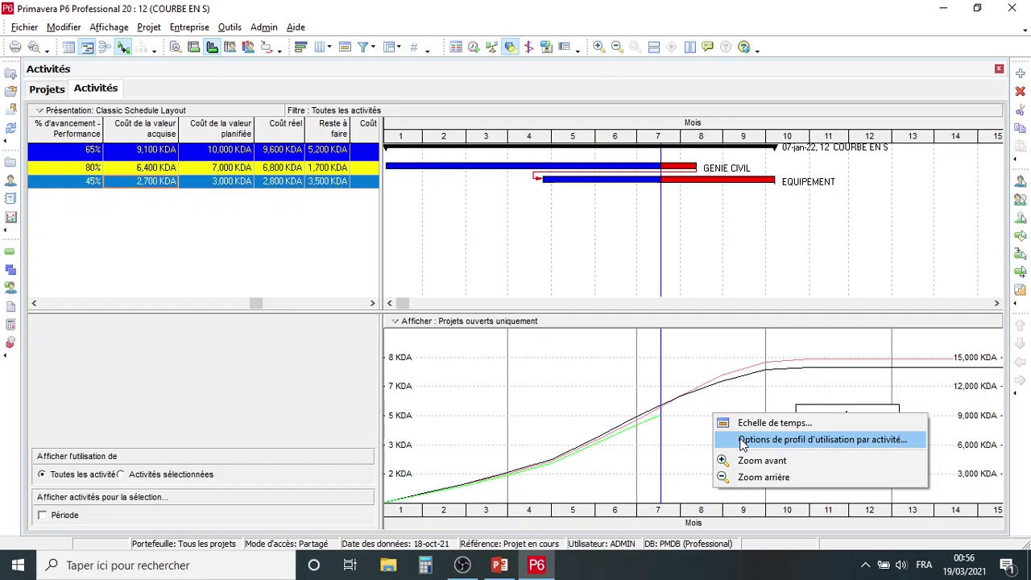
{"action": "left_click", "coordinate": [743, 446]}
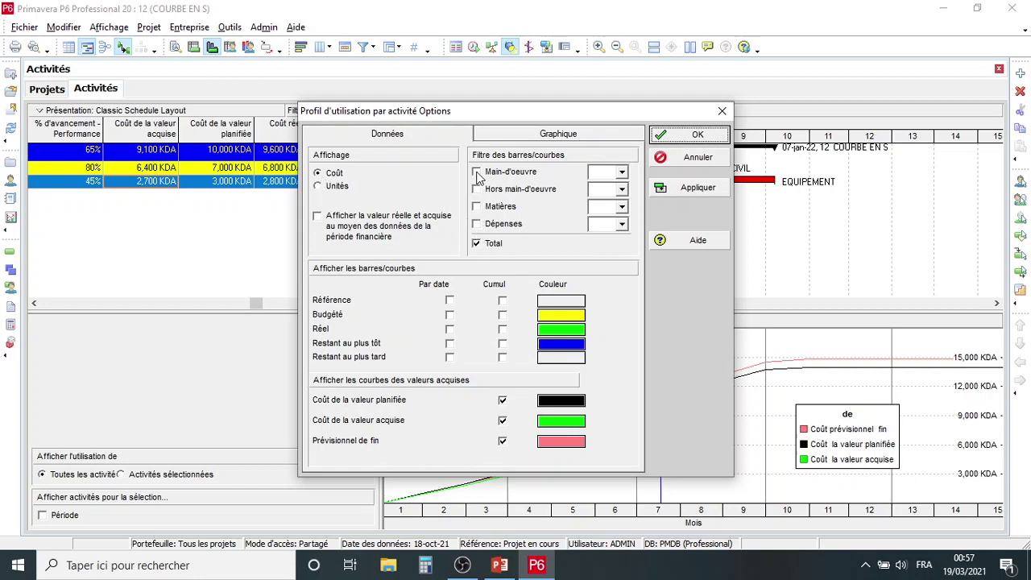
{"action": "left_click", "coordinate": [478, 227]}
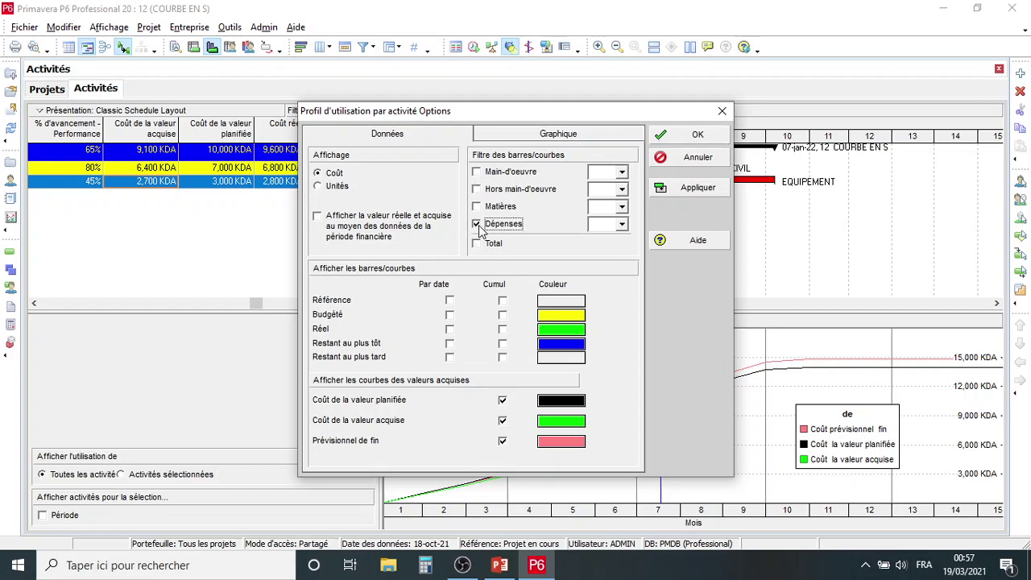
{"action": "left_click", "coordinate": [480, 250]}
{"action": "left_click", "coordinate": [503, 421]}
{"action": "left_click", "coordinate": [503, 420]}
{"action": "left_click", "coordinate": [562, 401]}
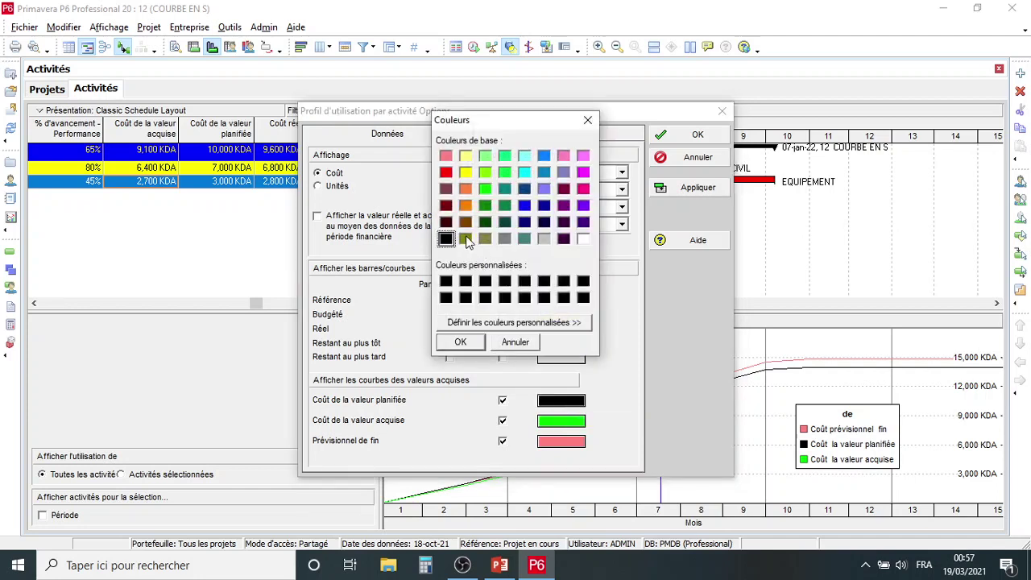
{"action": "left_click", "coordinate": [446, 281]}
{"action": "left_click", "coordinate": [470, 345]}
{"action": "left_click", "coordinate": [700, 134]}
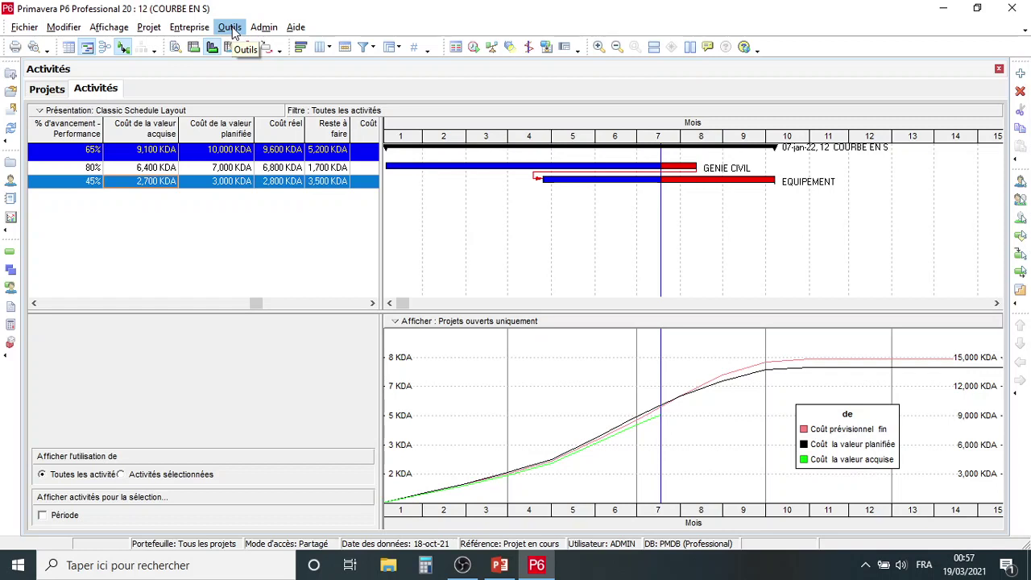
- Open the Suivi tracking view and select the project COURBE EN S
{"action": "left_click", "coordinate": [149, 29]}
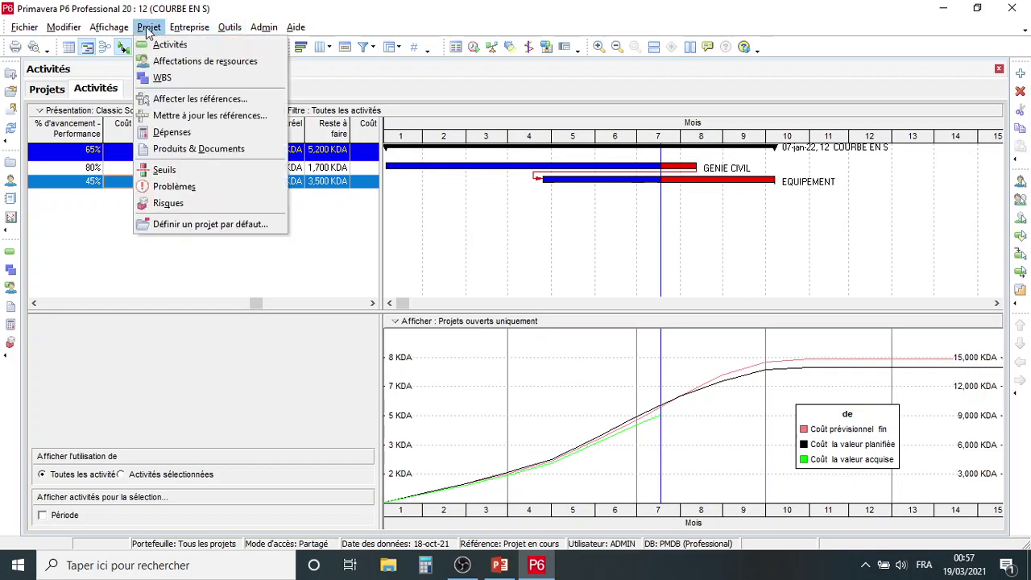
{"action": "mouse_move", "coordinate": [188, 27]}
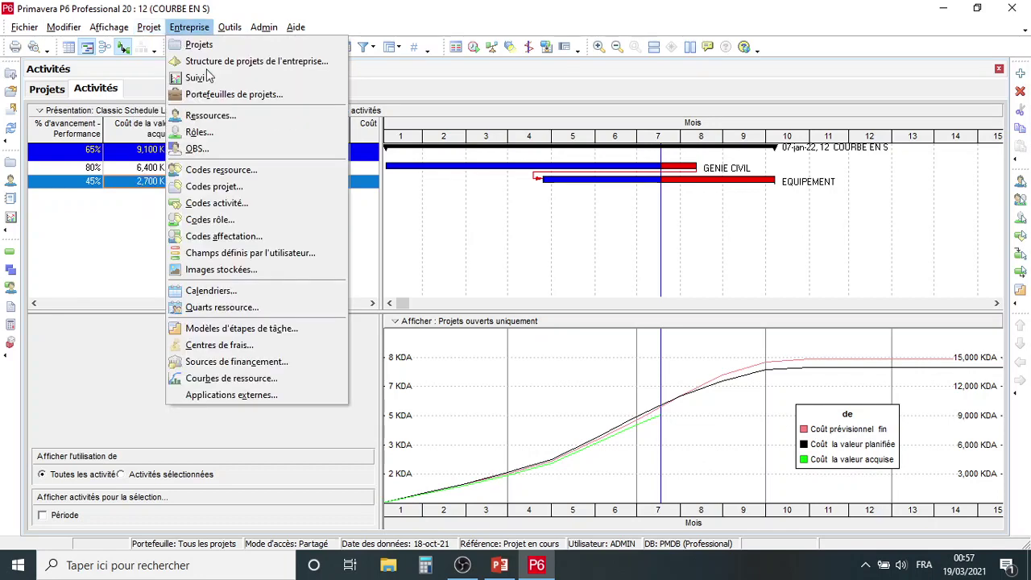
{"action": "left_click", "coordinate": [202, 77]}
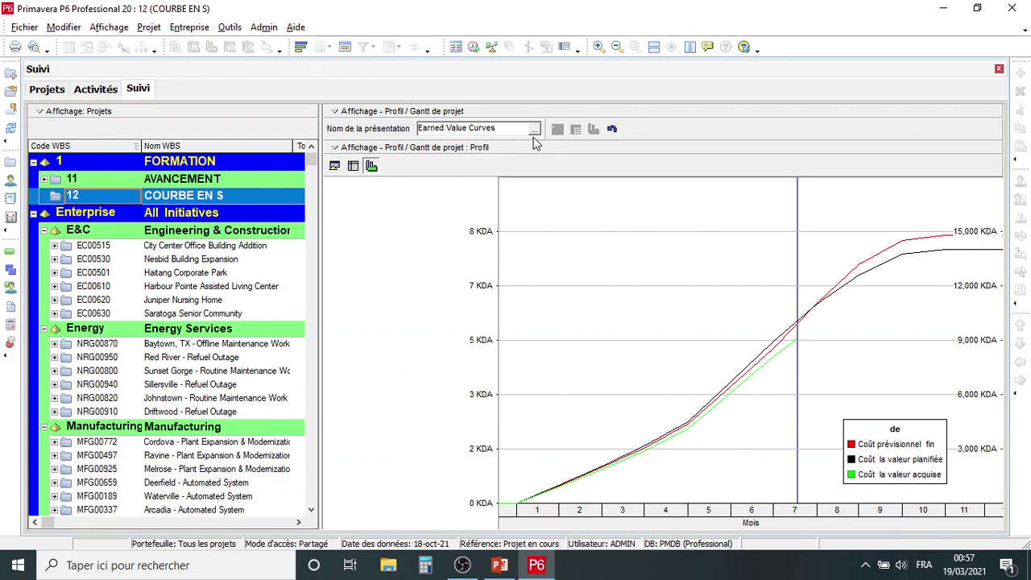
{"action": "left_click", "coordinate": [242, 195]}
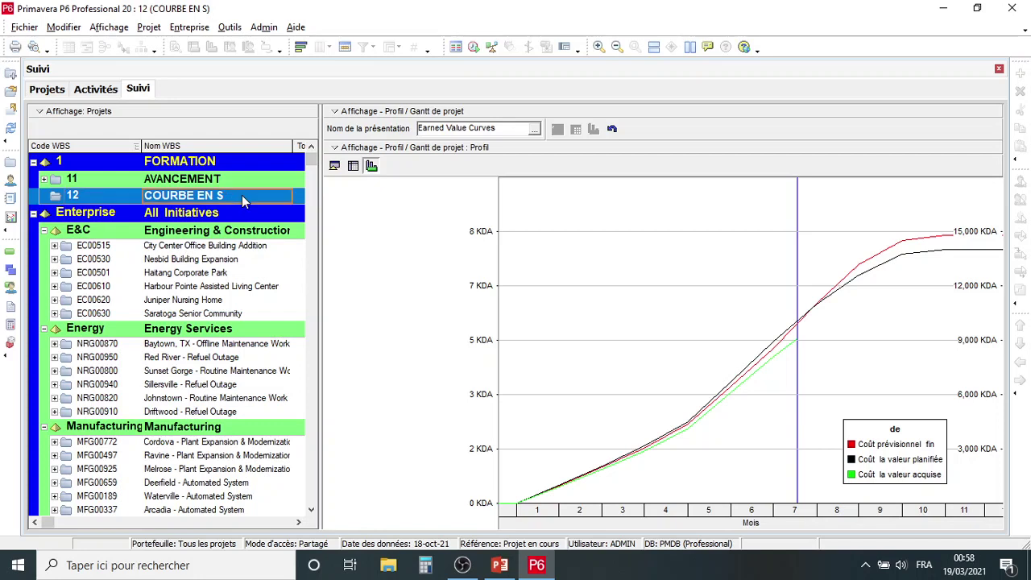
- Save the changes to the current tracking layout and open the Earned Value layout for COURBE EN S
{"action": "left_click", "coordinate": [534, 130]}
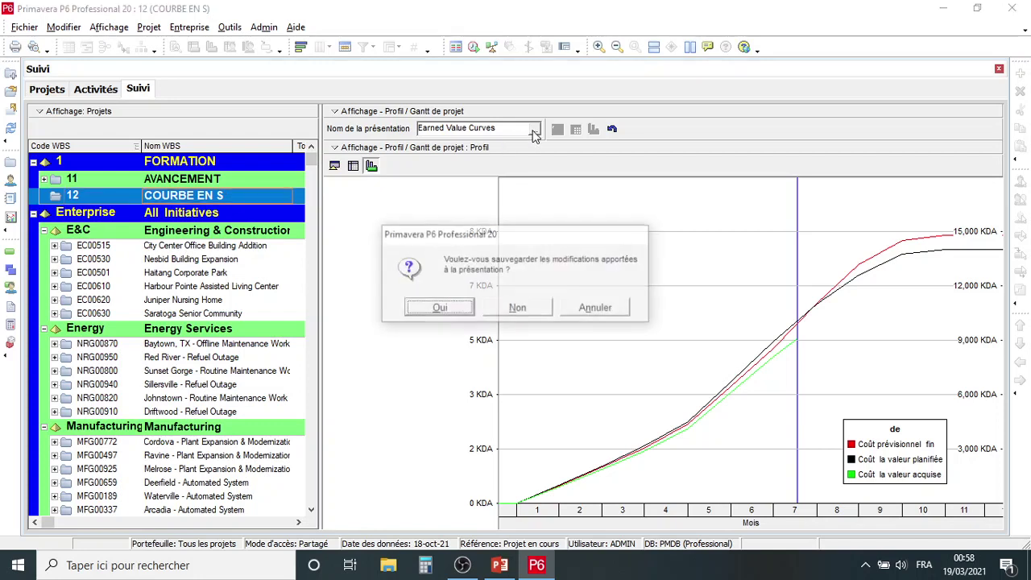
{"action": "left_click", "coordinate": [440, 310]}
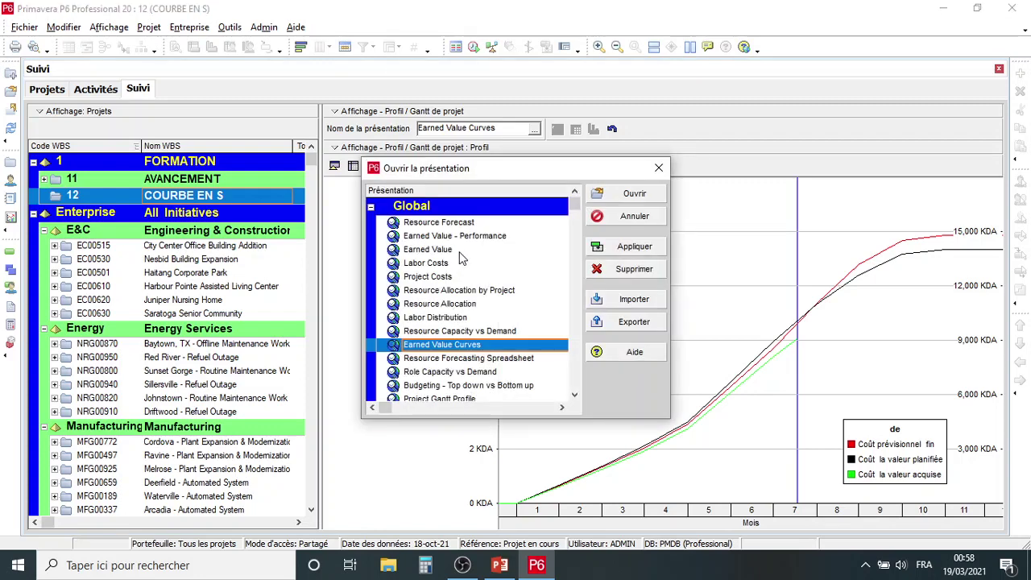
{"action": "left_click", "coordinate": [448, 250]}
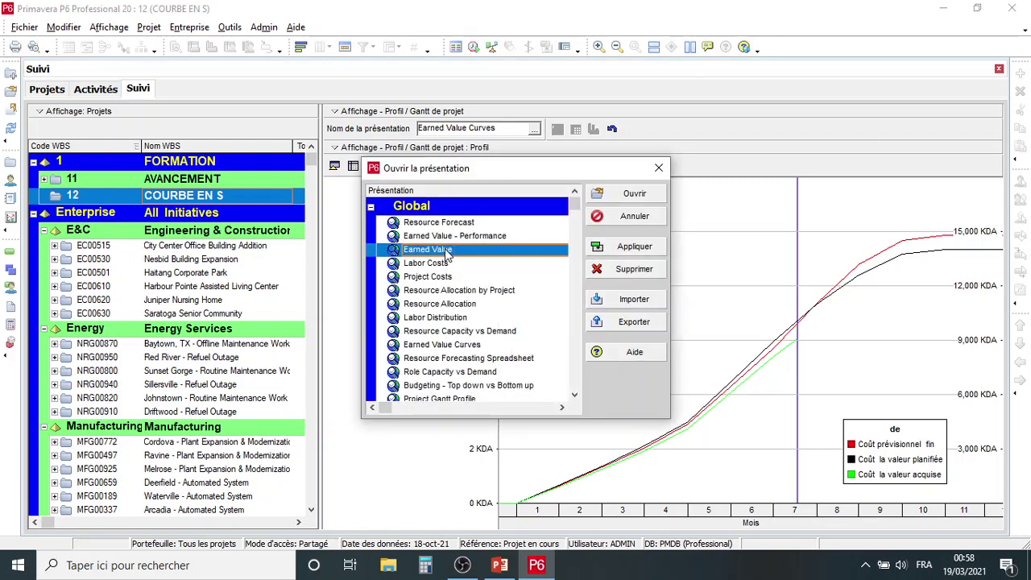
{"action": "left_click", "coordinate": [630, 191]}
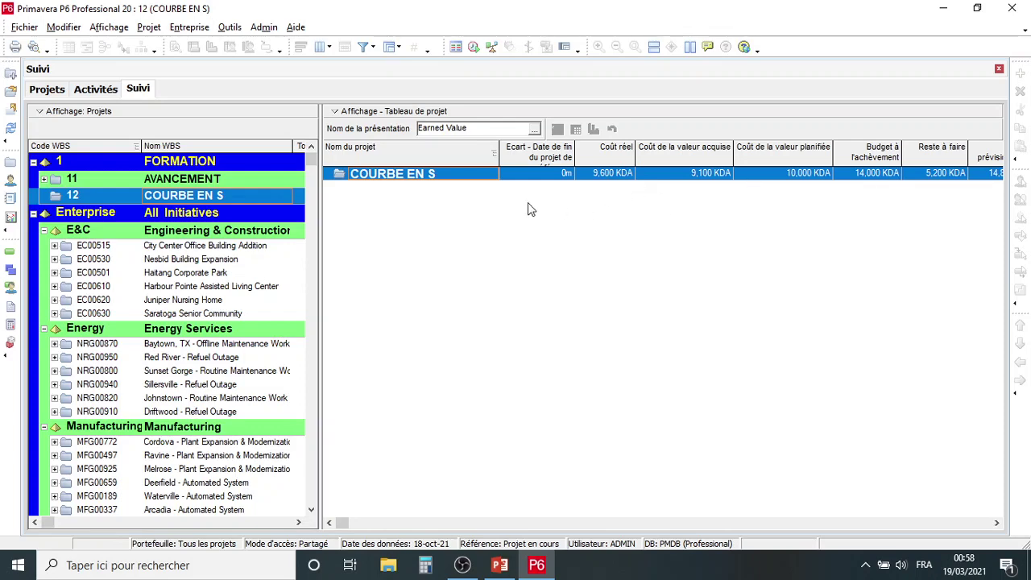
- Apply and open the Earned Value Curves layout for the project COURBE EN S
{"action": "left_click", "coordinate": [534, 129]}
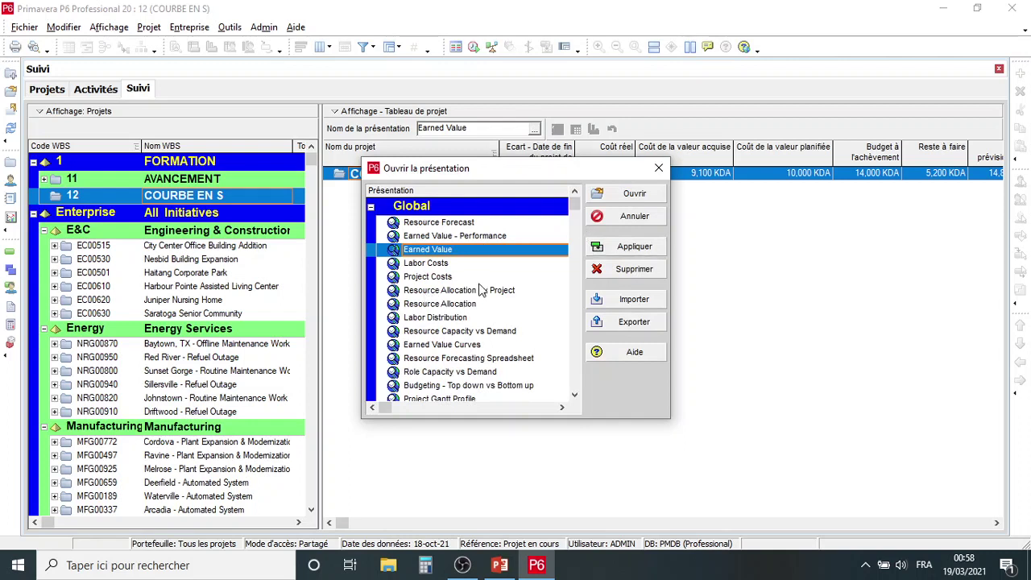
{"action": "left_click", "coordinate": [443, 348]}
{"action": "left_click", "coordinate": [622, 253]}
{"action": "left_click", "coordinate": [625, 197]}
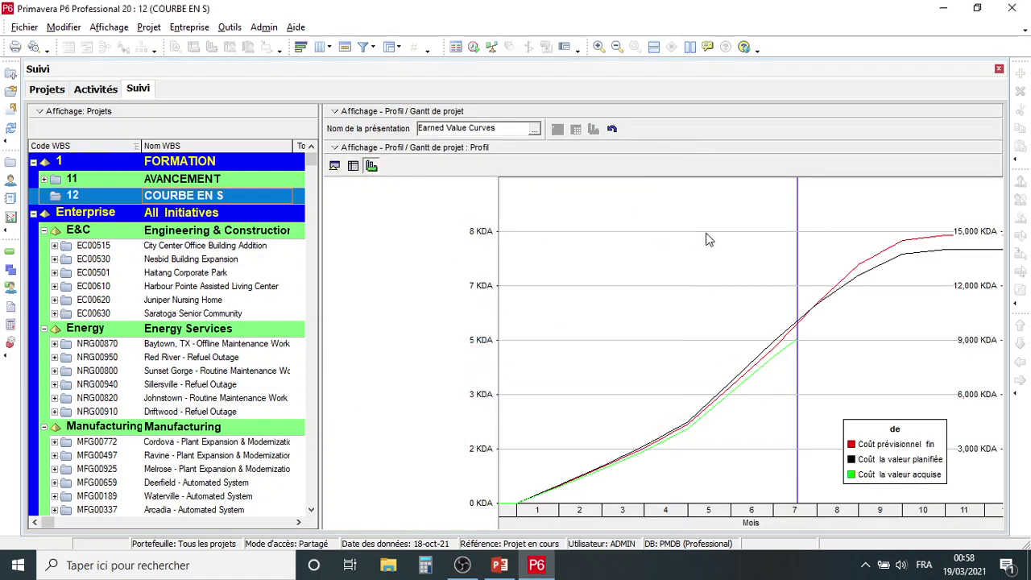
- Hide the lower profile window of the Earned Value Curves layout and restore it
{"action": "left_click", "coordinate": [335, 113]}
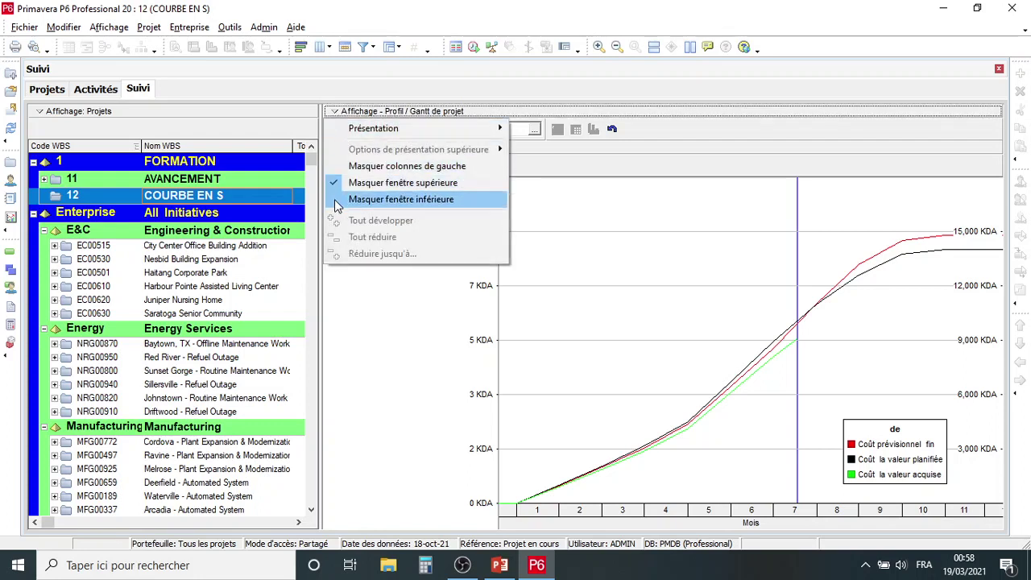
{"action": "left_click", "coordinate": [334, 199]}
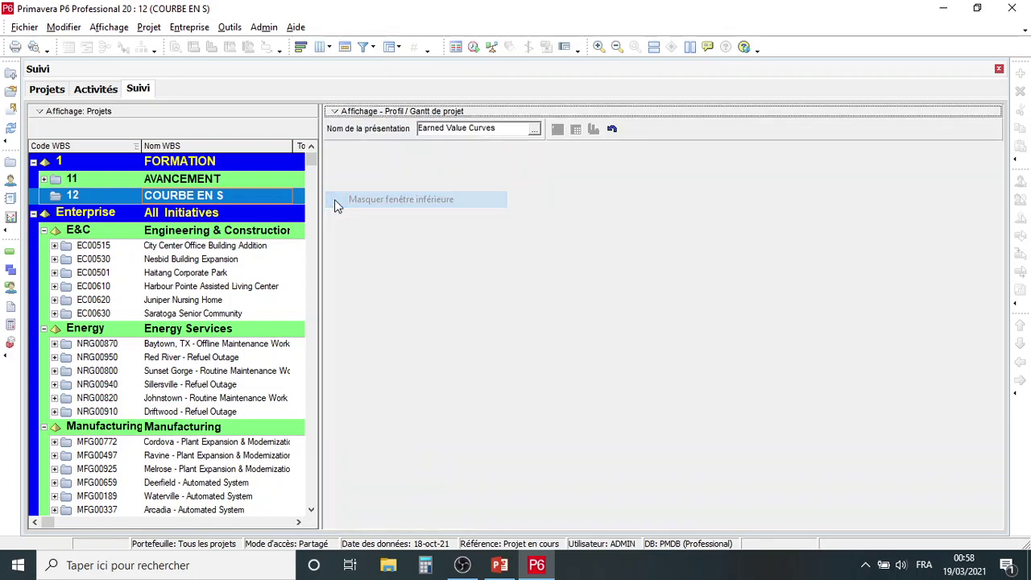
{"action": "left_click", "coordinate": [350, 111]}
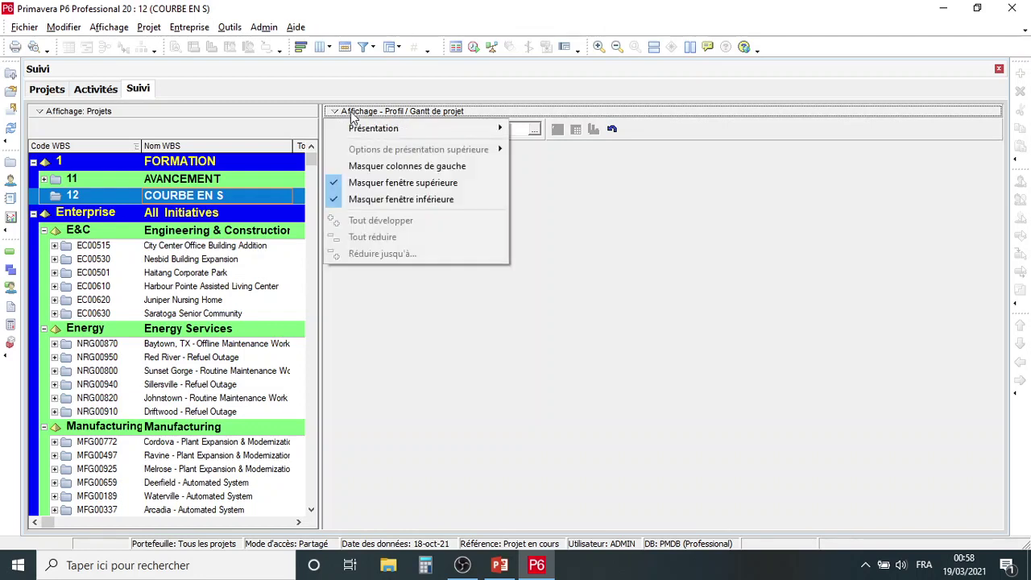
{"action": "left_click", "coordinate": [367, 199]}
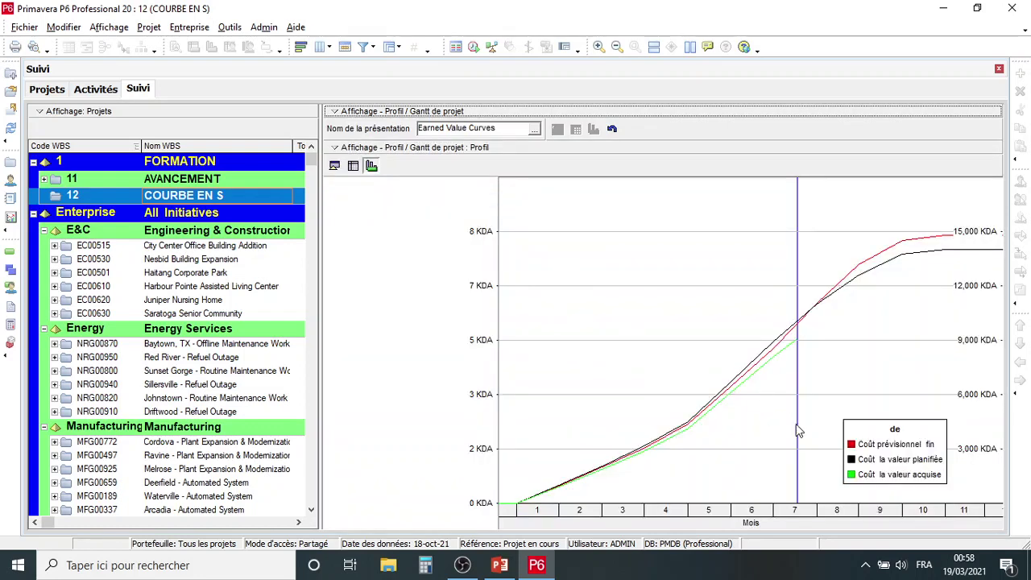
- Set the tracking profile's timescale to primary calendar dates with the Trimestre/Mois interval instead of ordinal months
{"action": "right_click", "coordinate": [772, 515]}
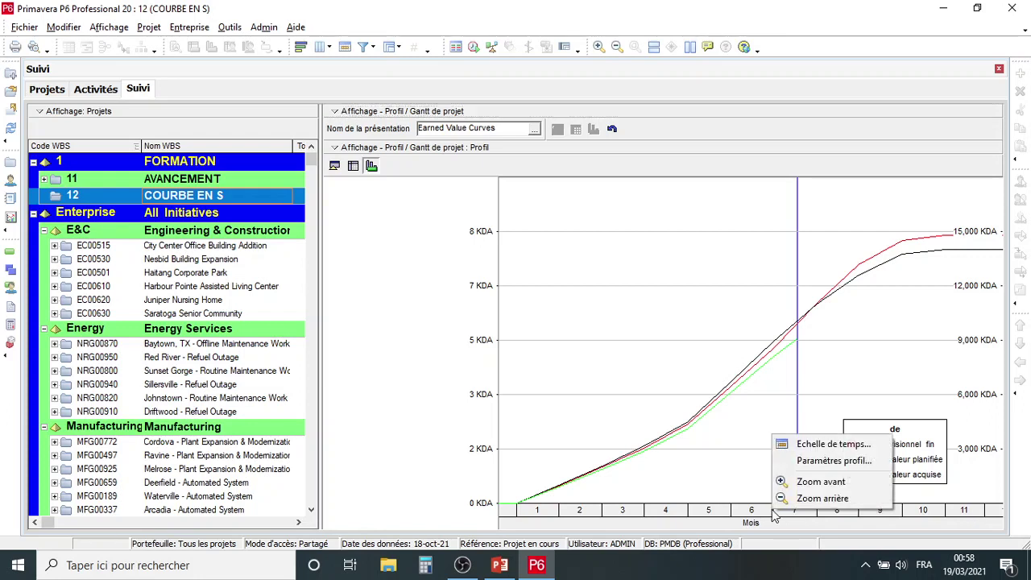
{"action": "left_click", "coordinate": [817, 446]}
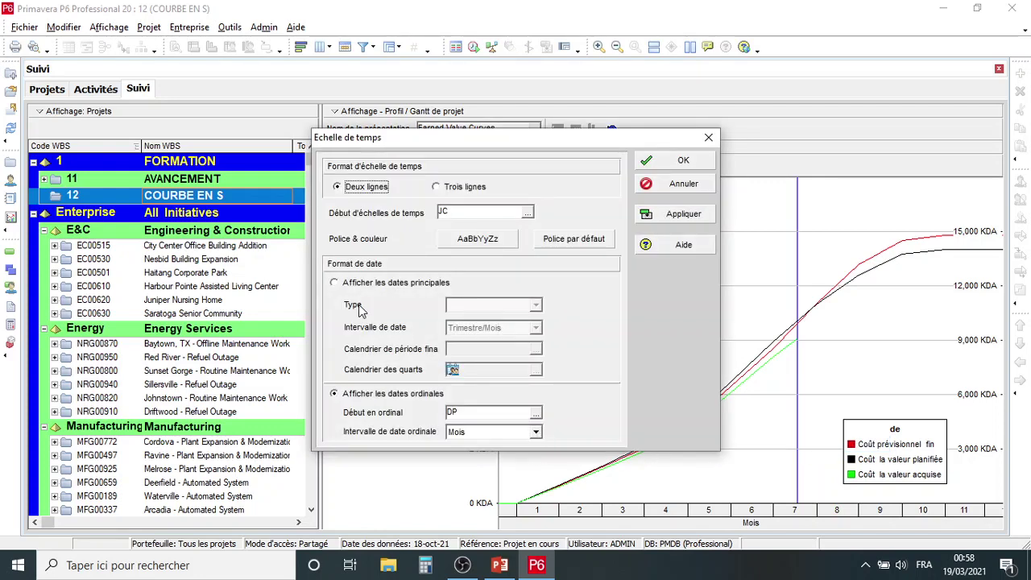
{"action": "left_click", "coordinate": [335, 284]}
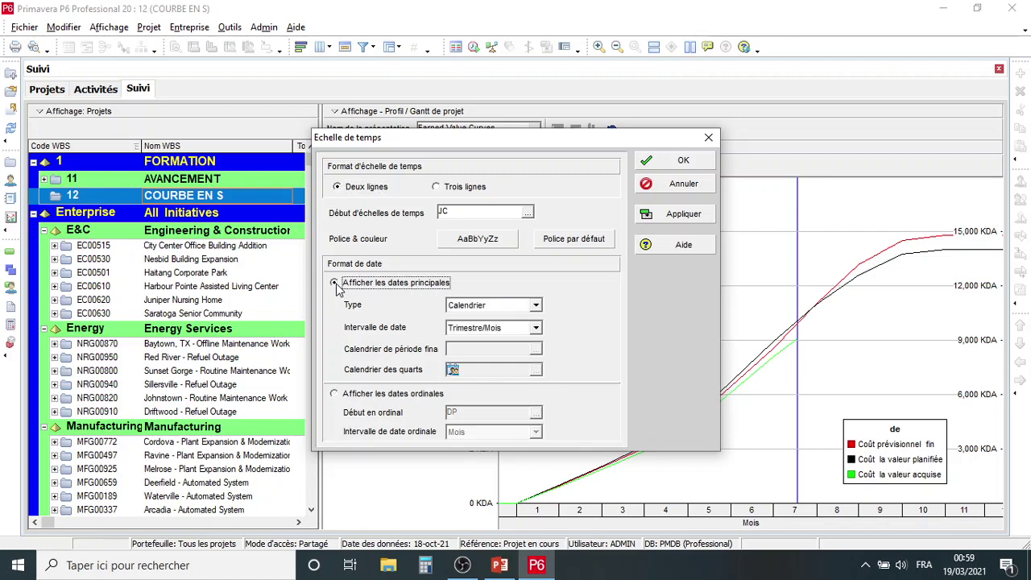
{"action": "left_click", "coordinate": [647, 165]}
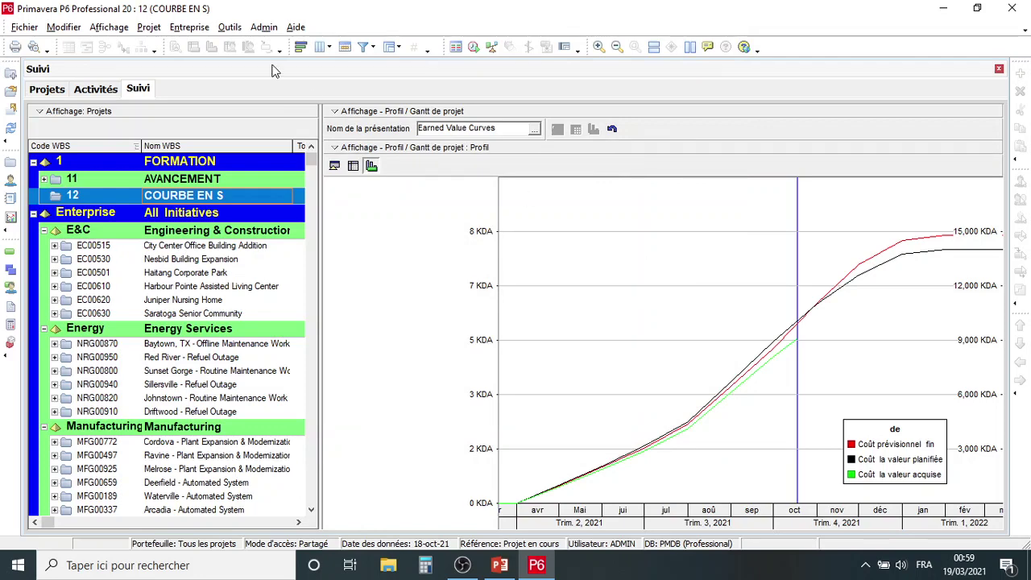
- Compare the activity usage profile of all activities with the earned value curves in the Suivi view
{"action": "left_click", "coordinate": [102, 90]}
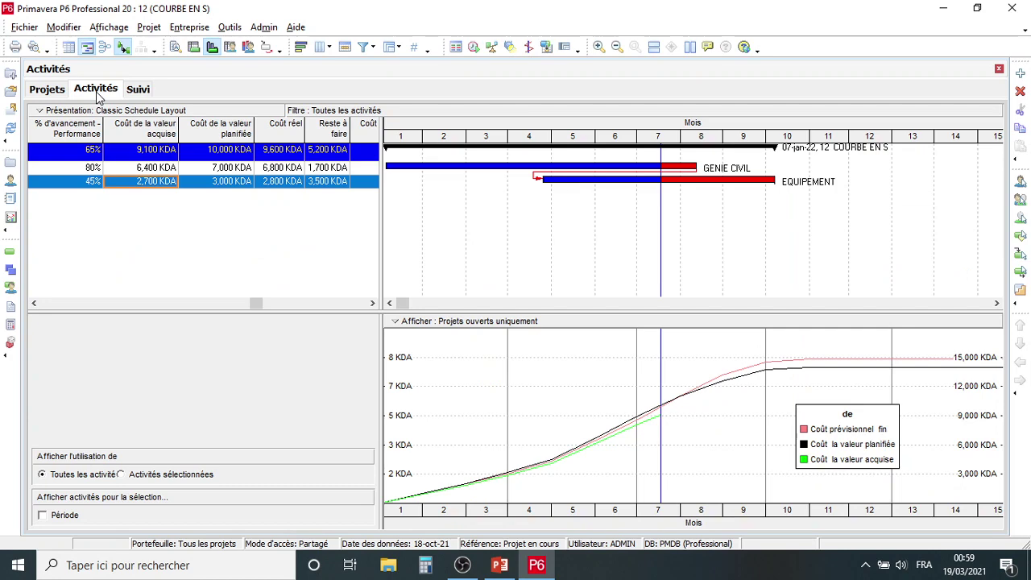
{"action": "left_click", "coordinate": [143, 91]}
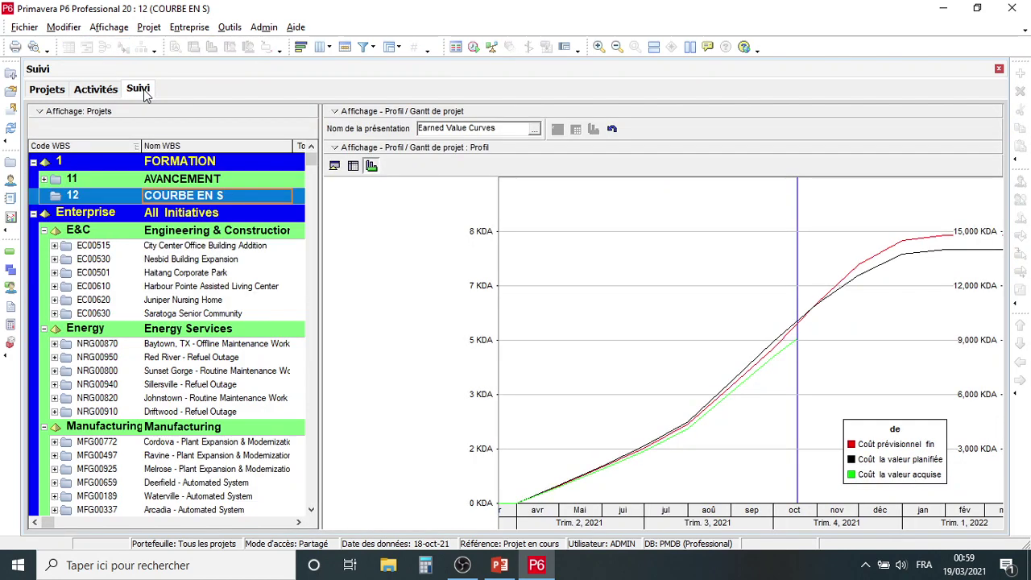